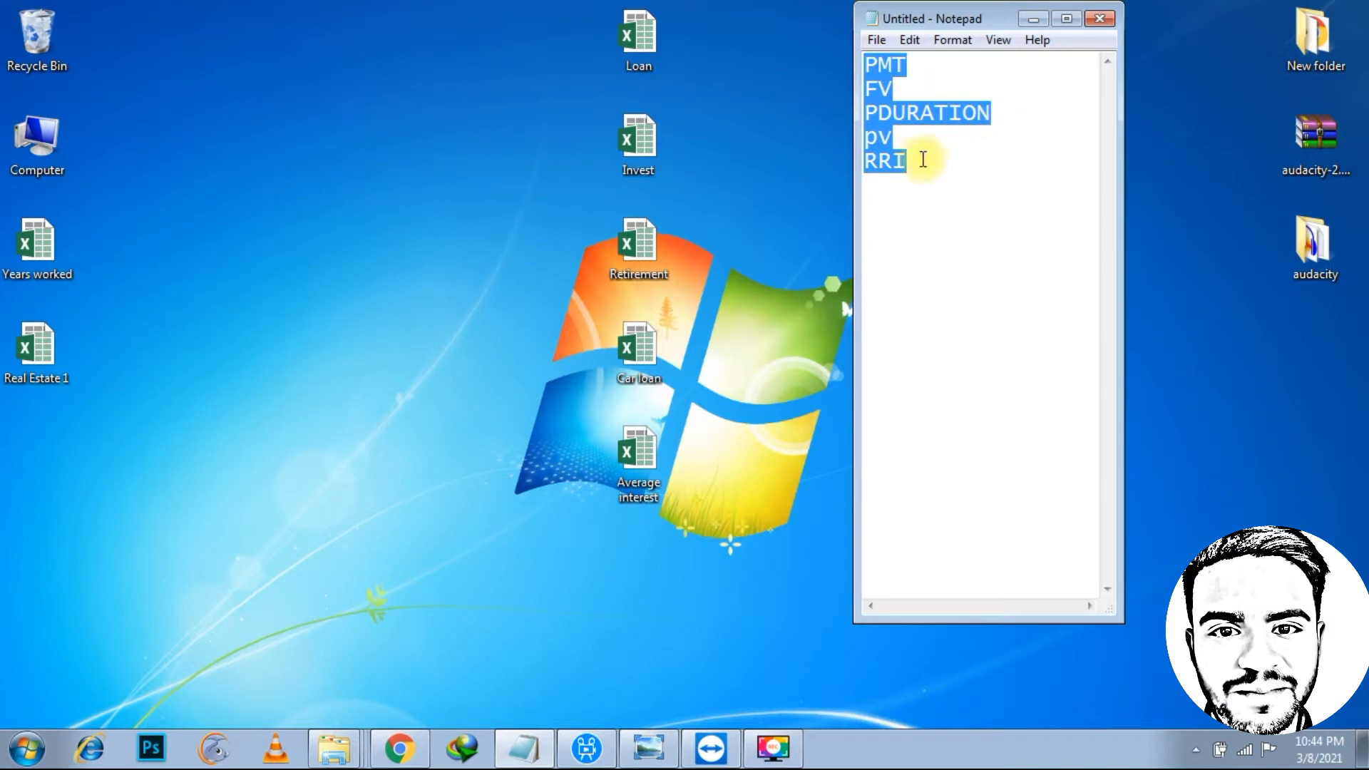
click(907, 165)
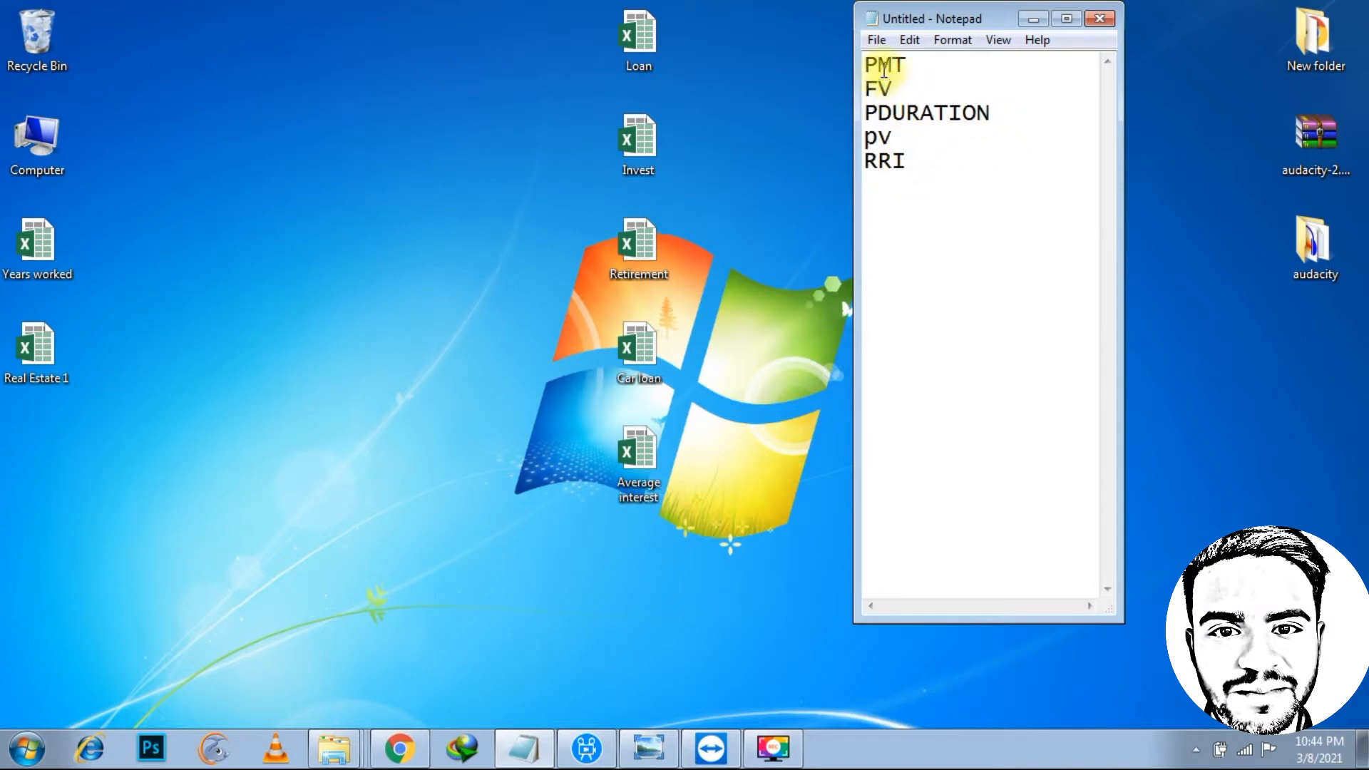
drag(867, 66, 922, 177)
click(941, 167)
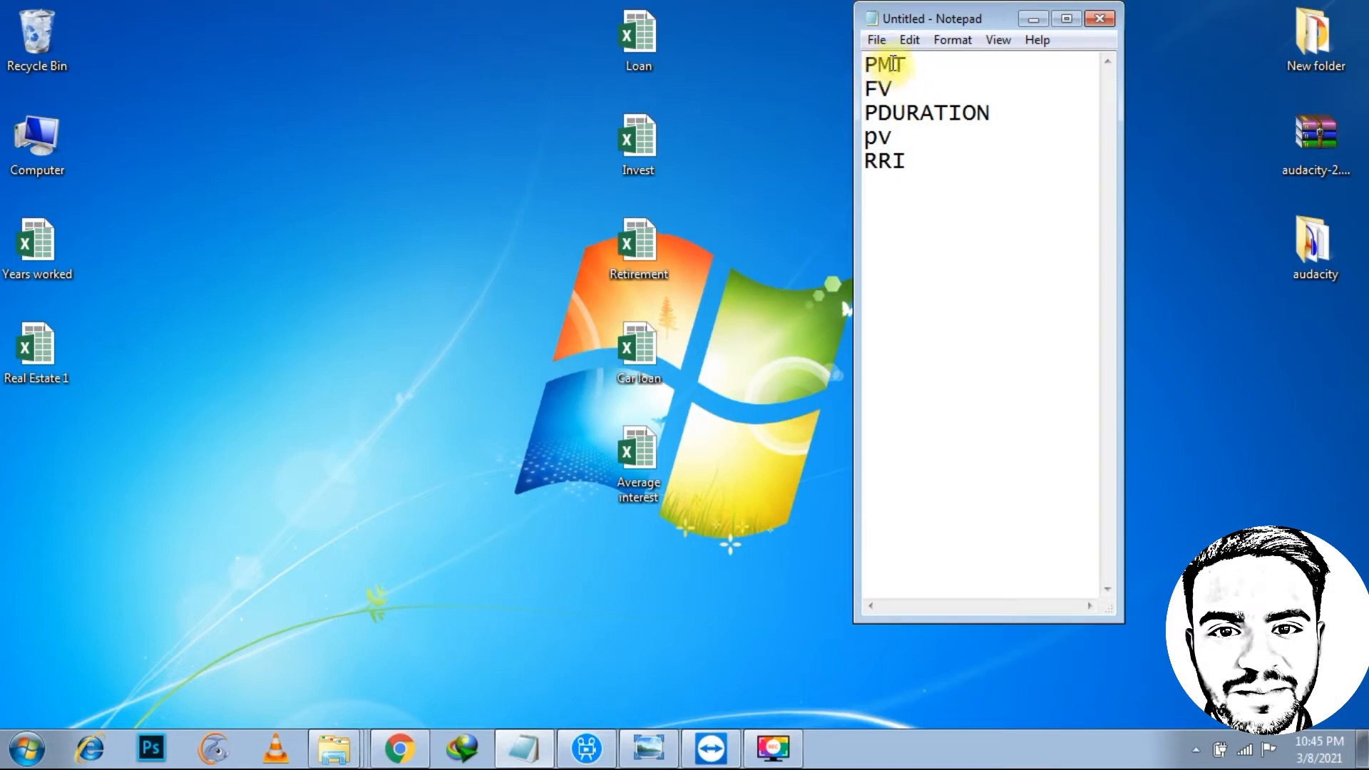
Open the Loan workbook from the desktop in Excel and dismiss the Office activation wizard
double_click(660, 35)
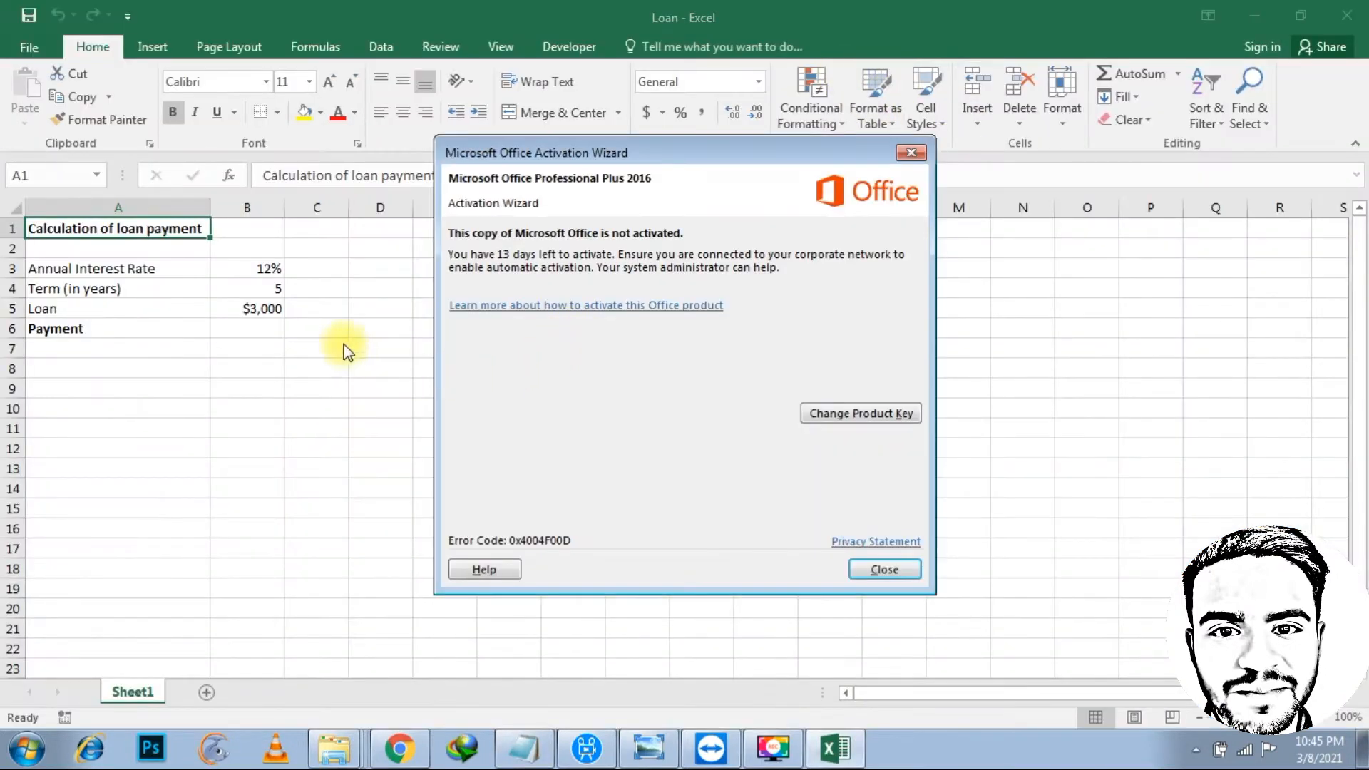
click(909, 153)
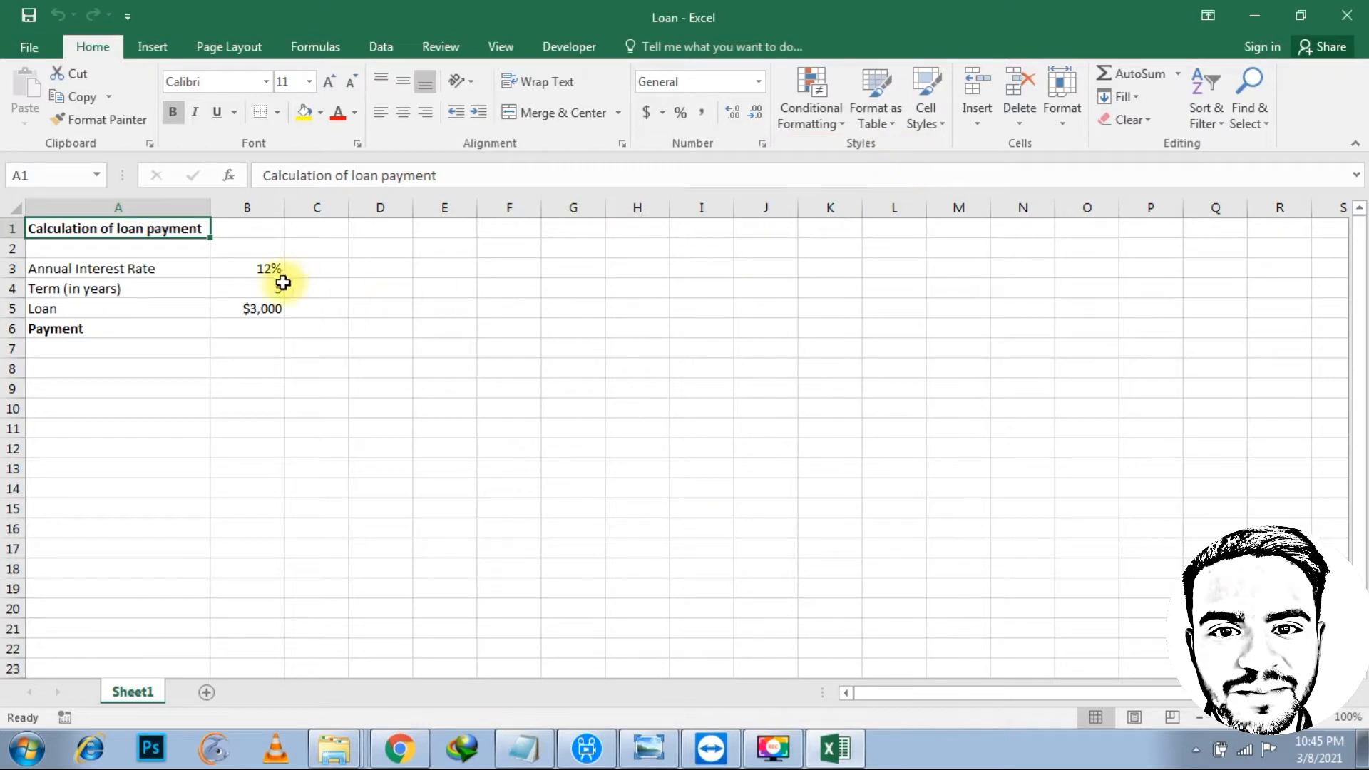
Examine the annual interest rate, term, loan amount and empty payment cells in B3 to B6
click(265, 333)
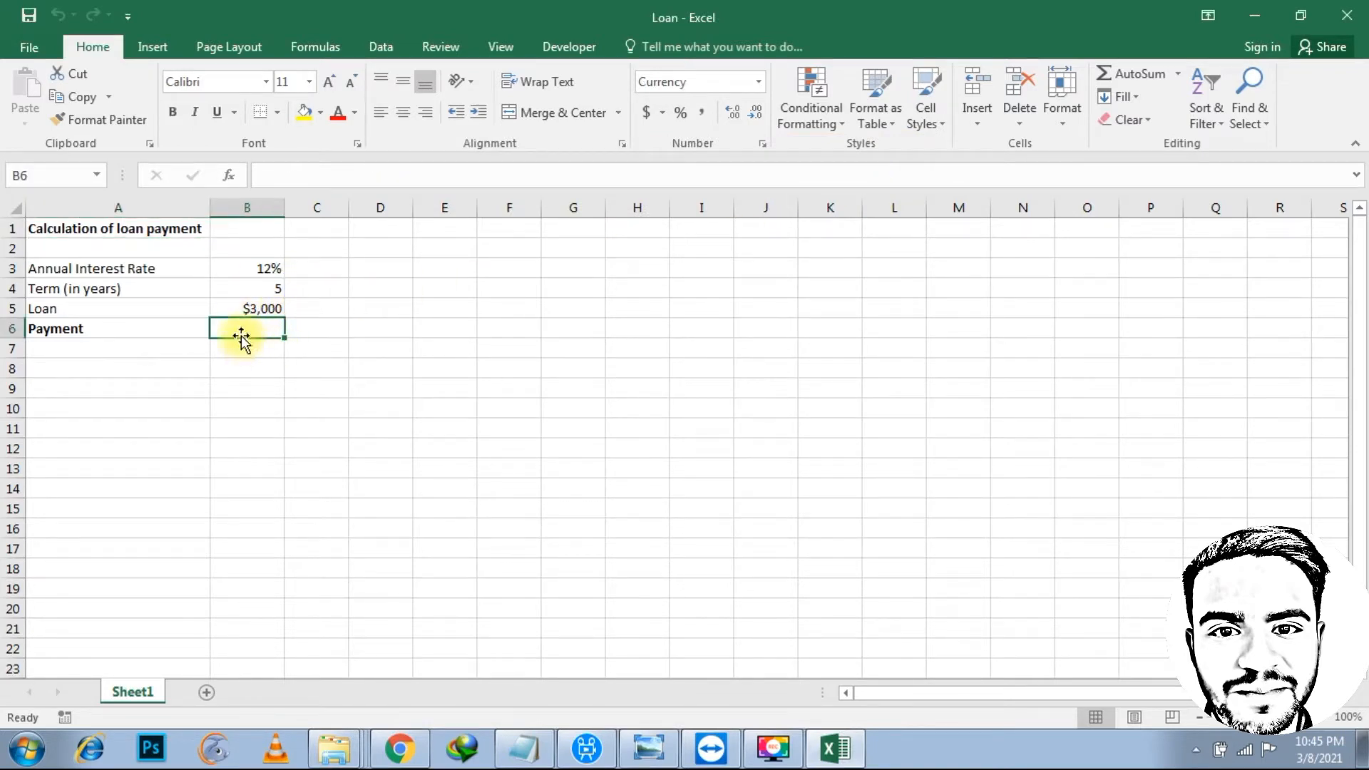
click(268, 307)
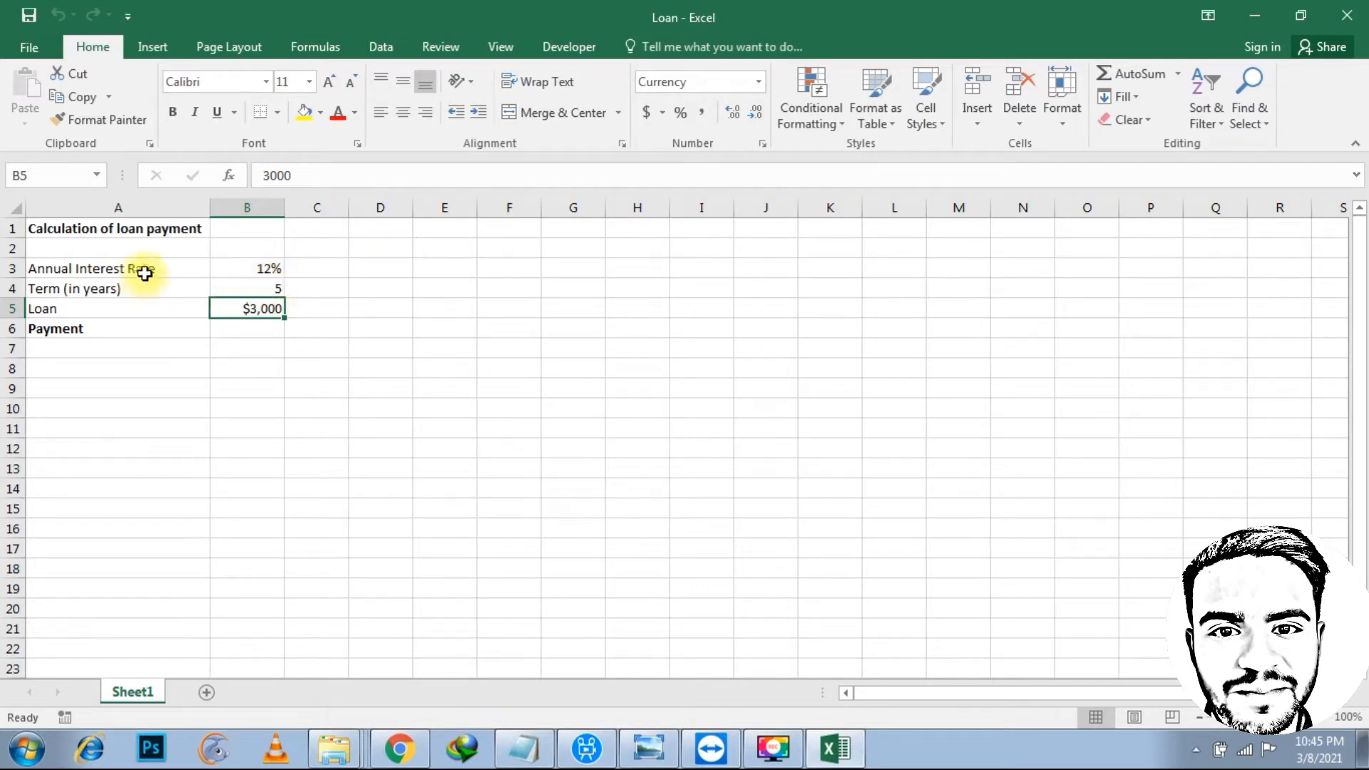
click(265, 289)
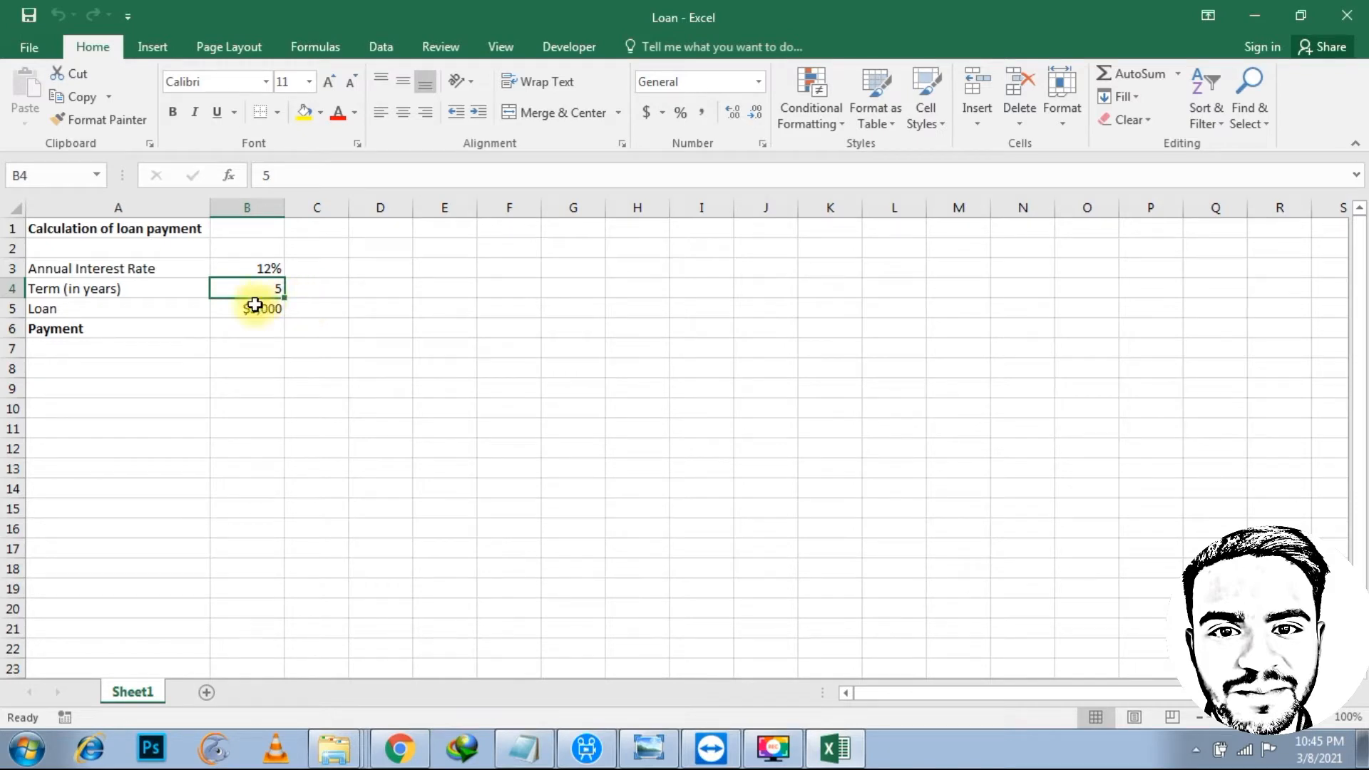
click(261, 330)
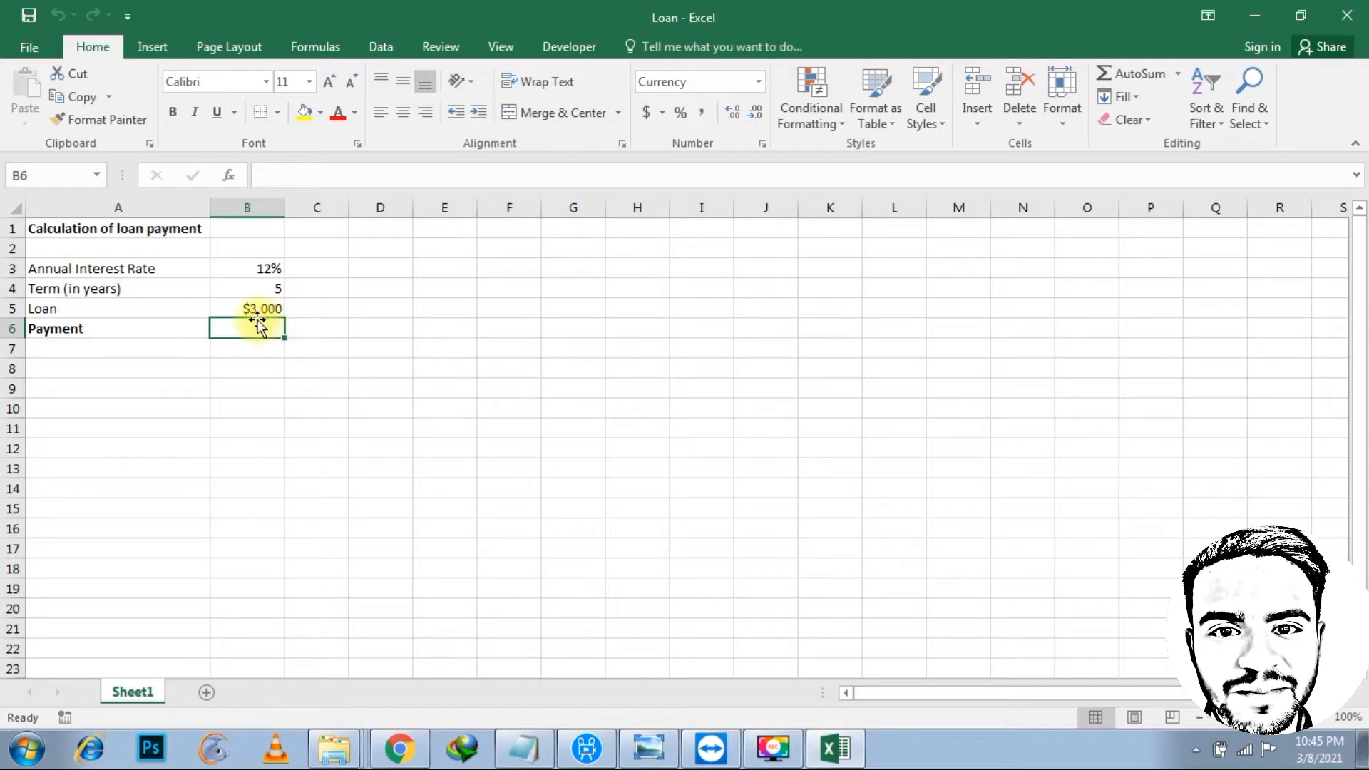
click(271, 268)
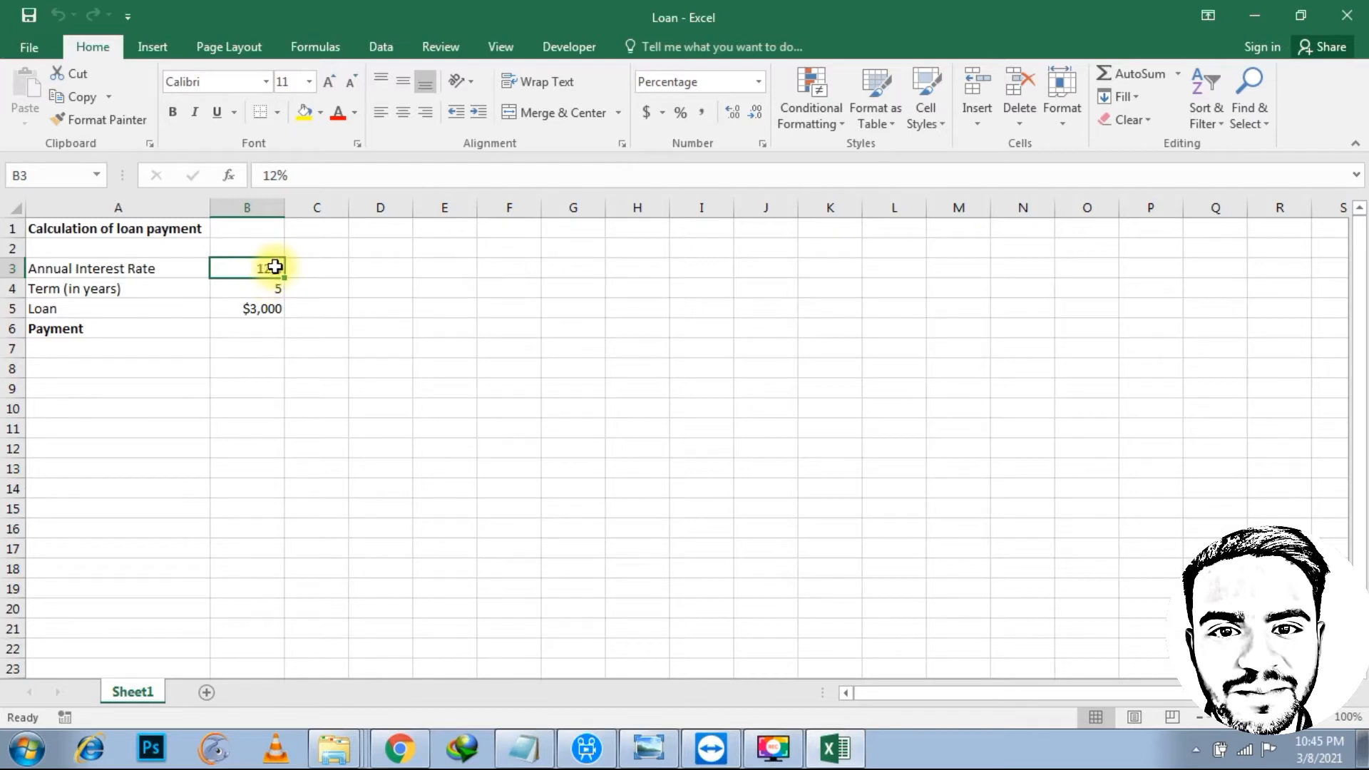
click(253, 286)
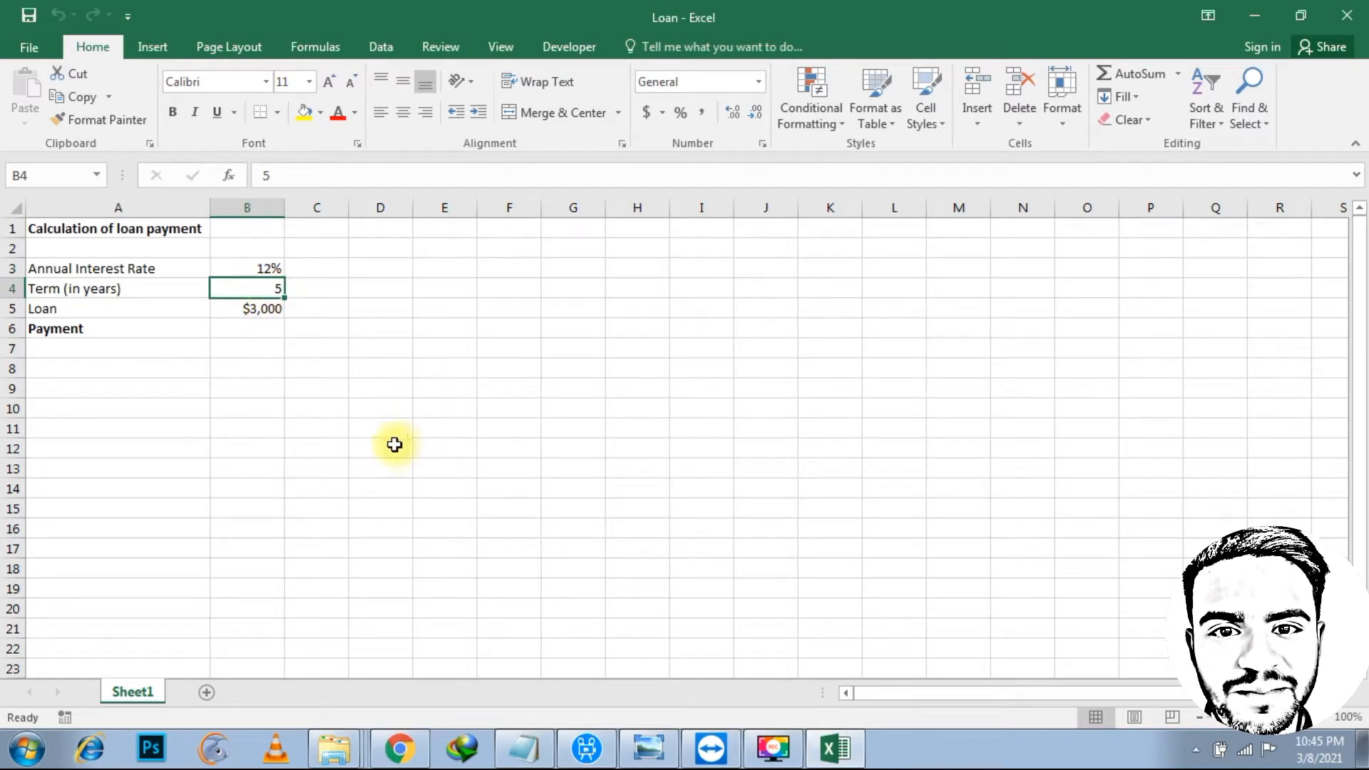
click(268, 325)
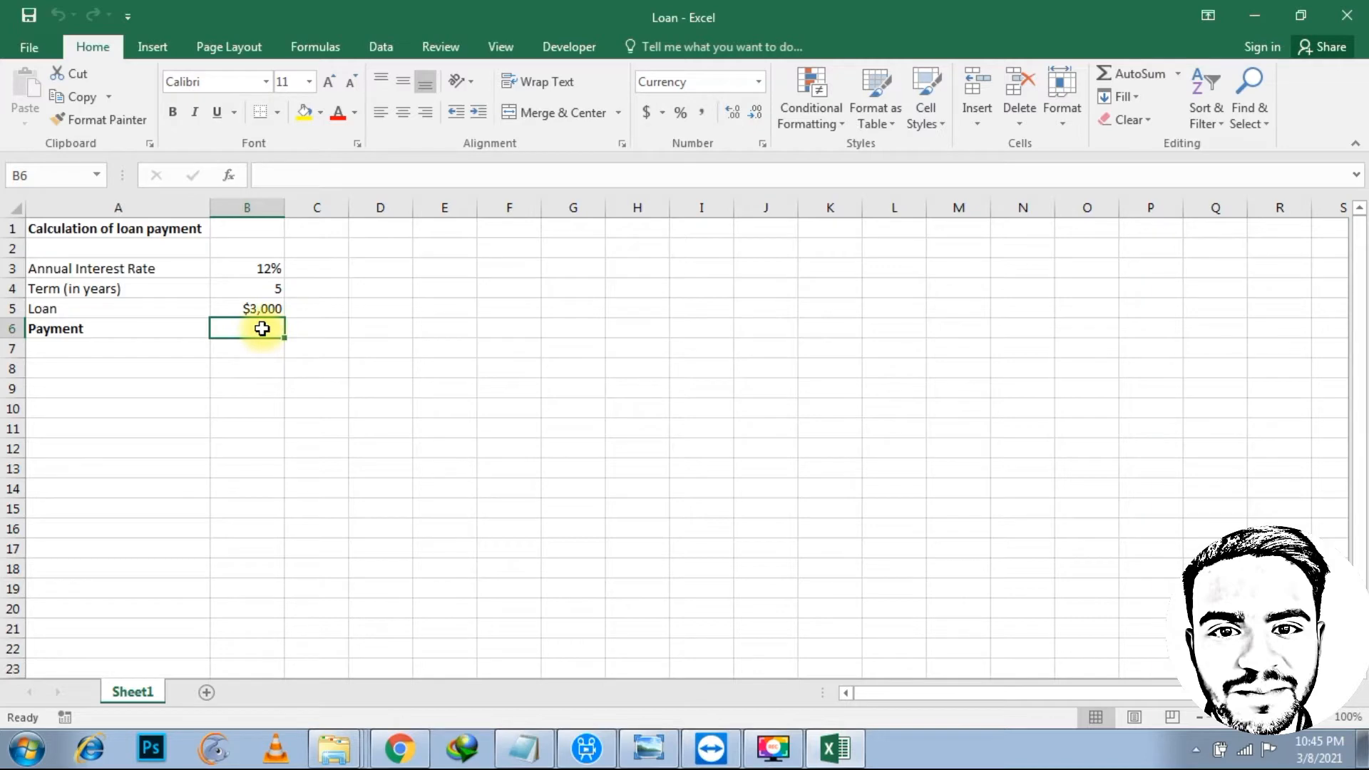
click(270, 268)
click(271, 288)
click(270, 269)
click(271, 288)
click(269, 309)
Insert the financial function PMT into the Payment cell B6
click(264, 330)
click(330, 40)
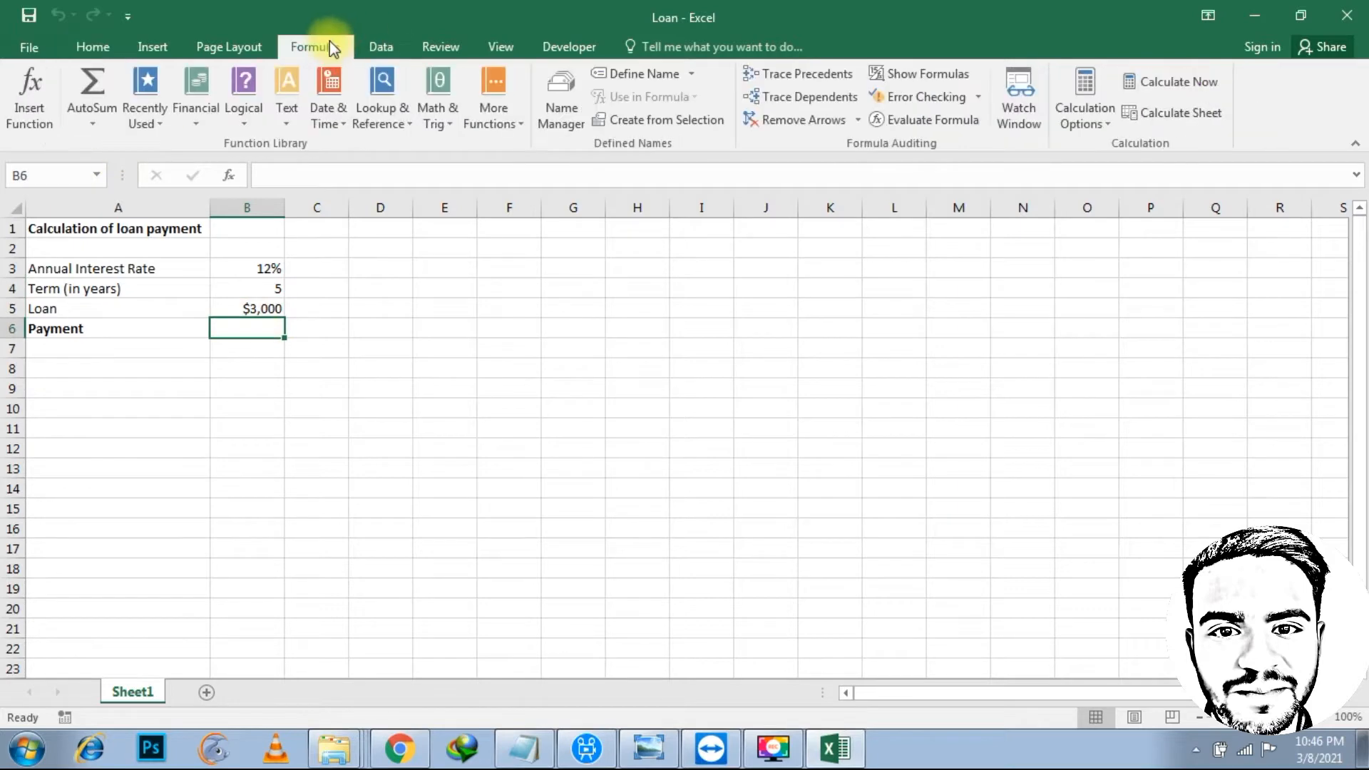
click(194, 107)
scroll(243, 278, down, 6)
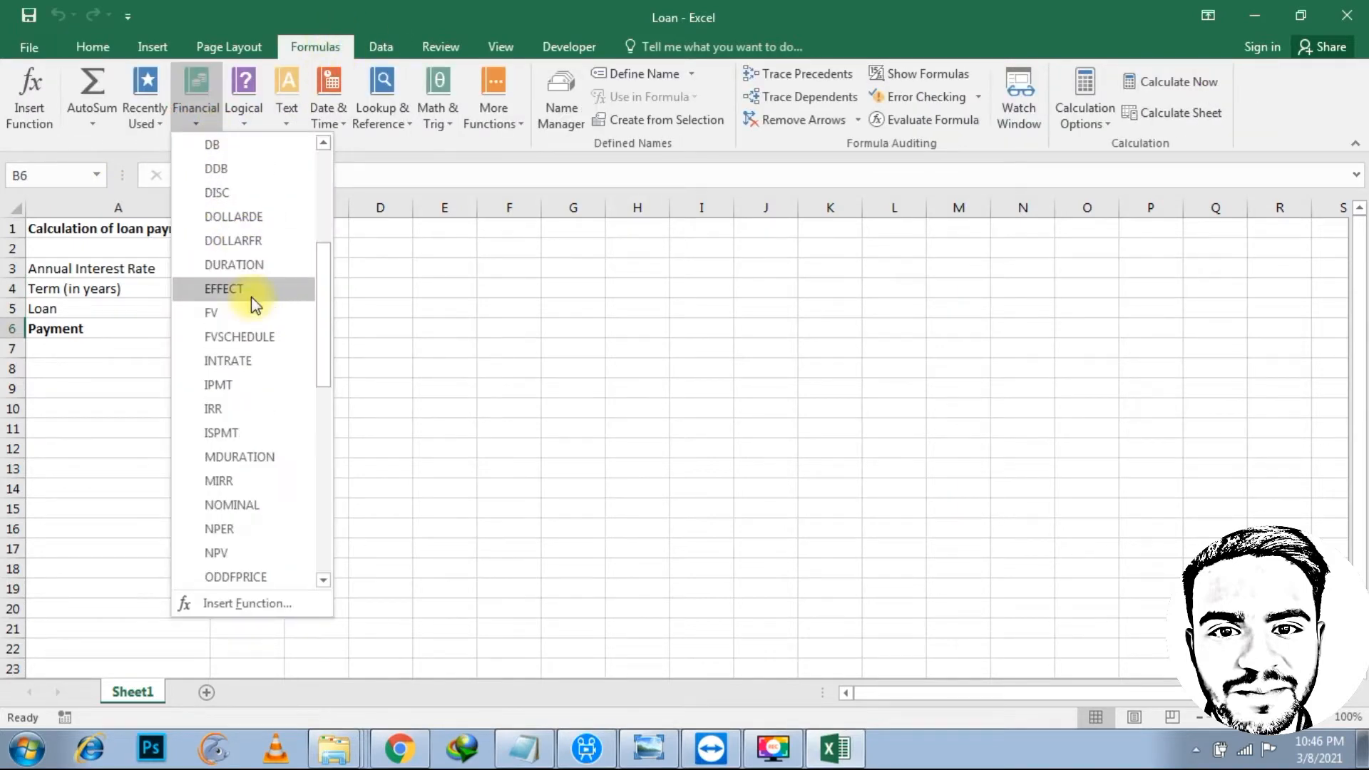
scroll(254, 293, down, 3)
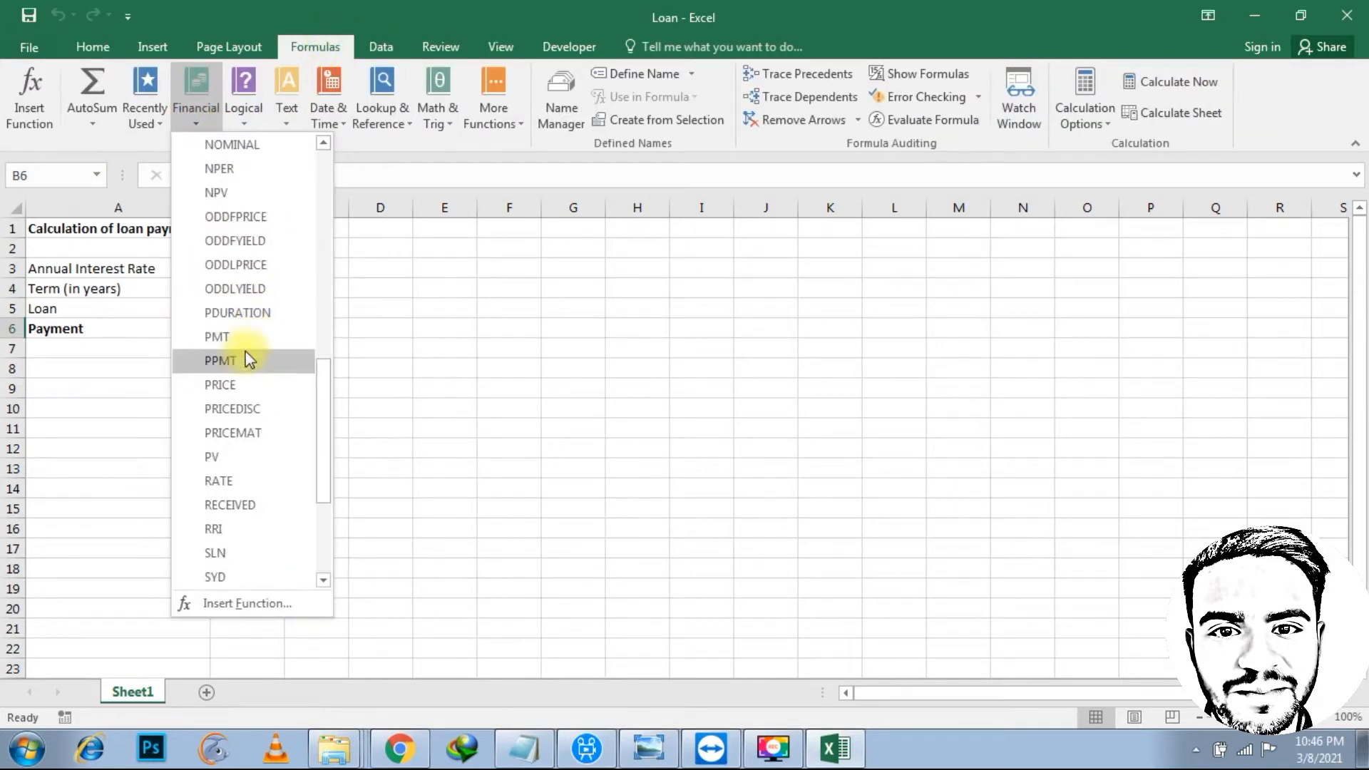
click(227, 336)
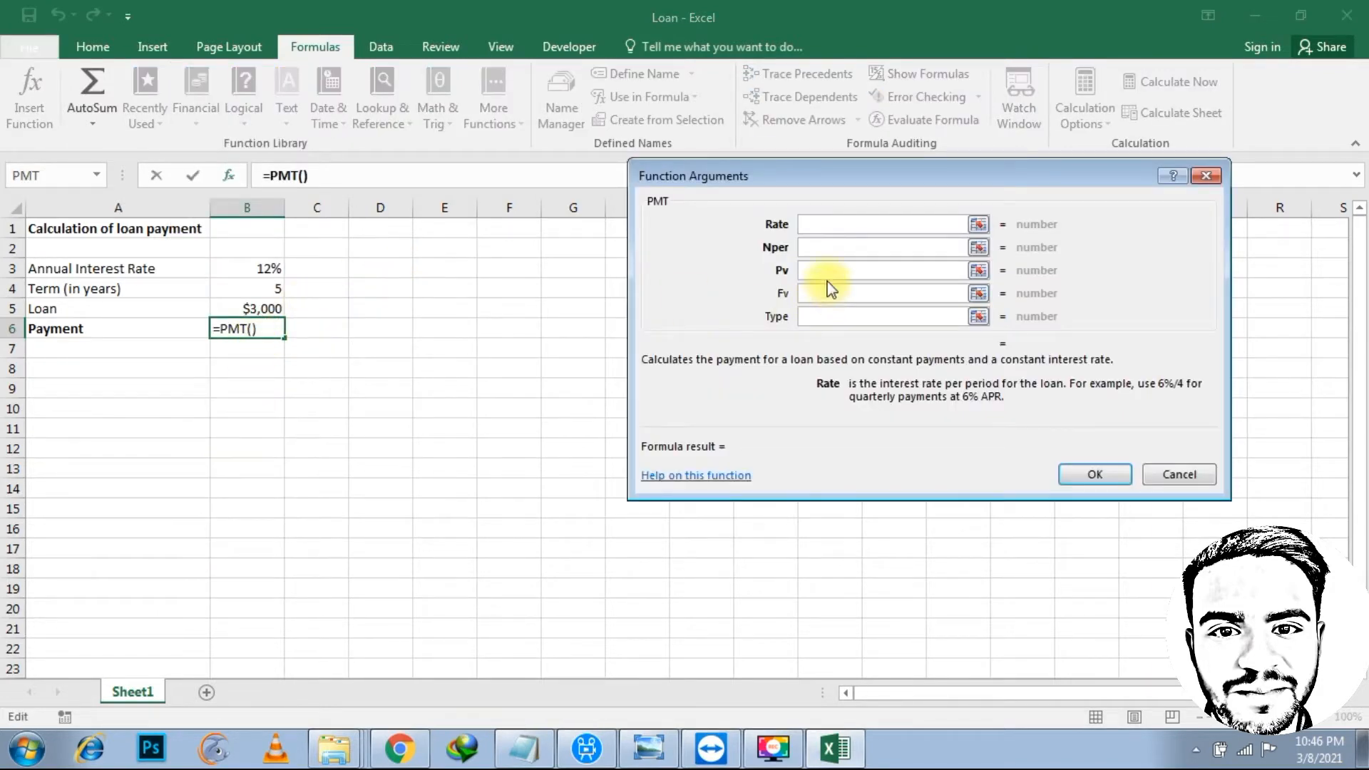
Set the PMT Rate argument to the monthly interest rate, B3/12
click(270, 273)
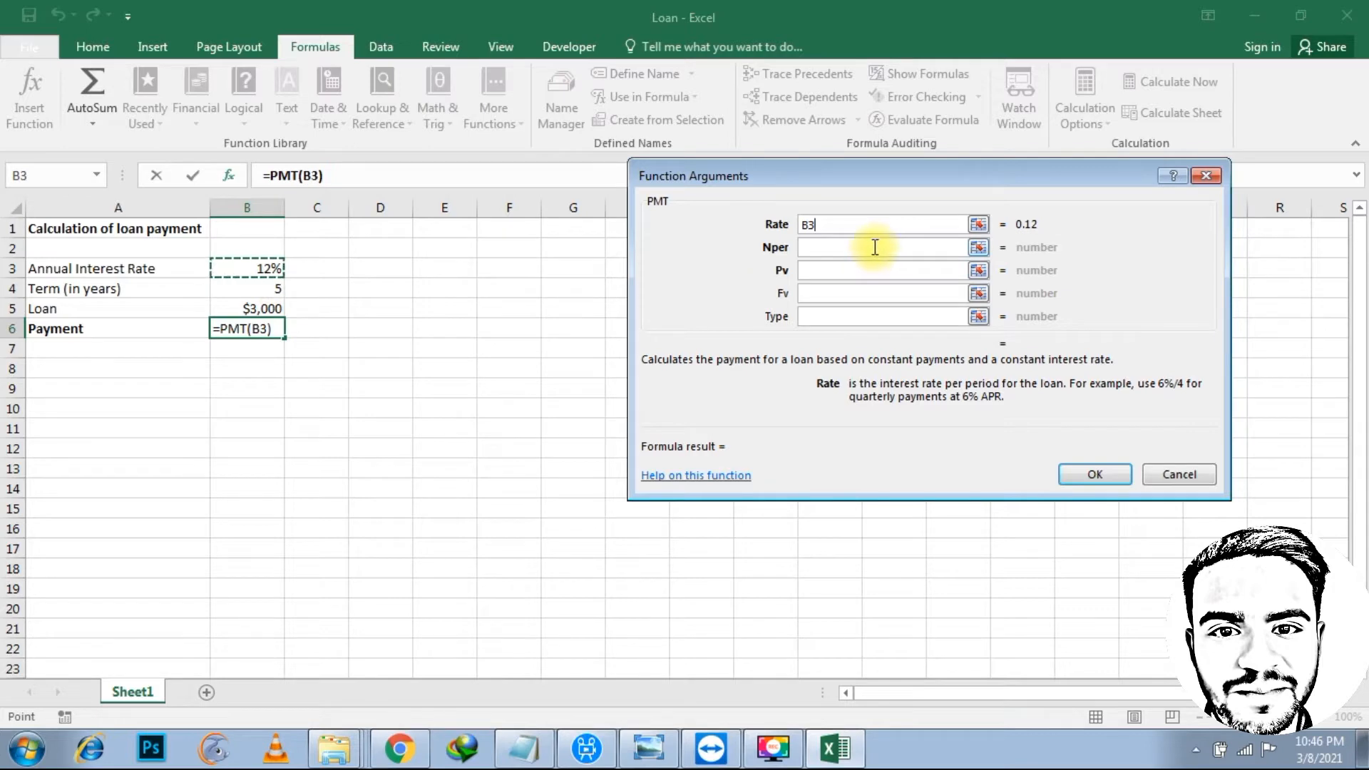
text(/)
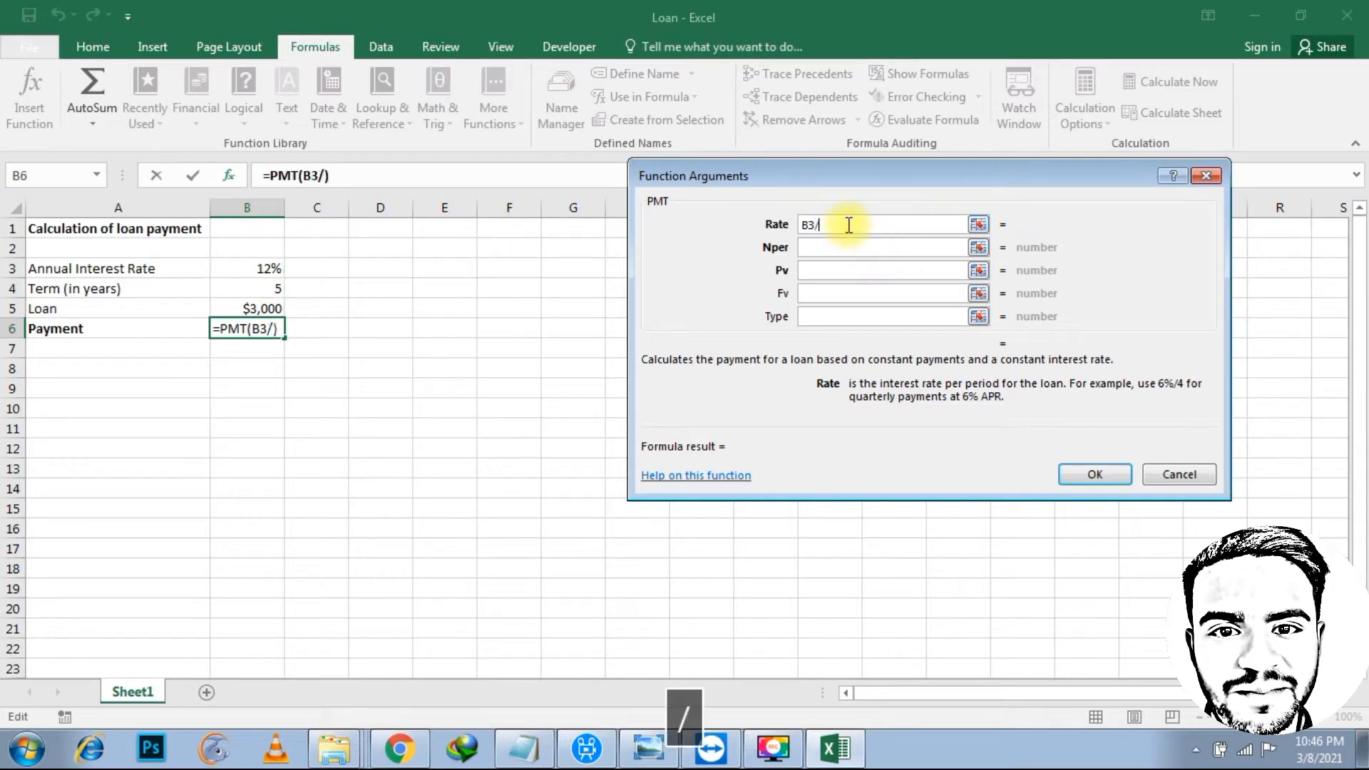
text(12)
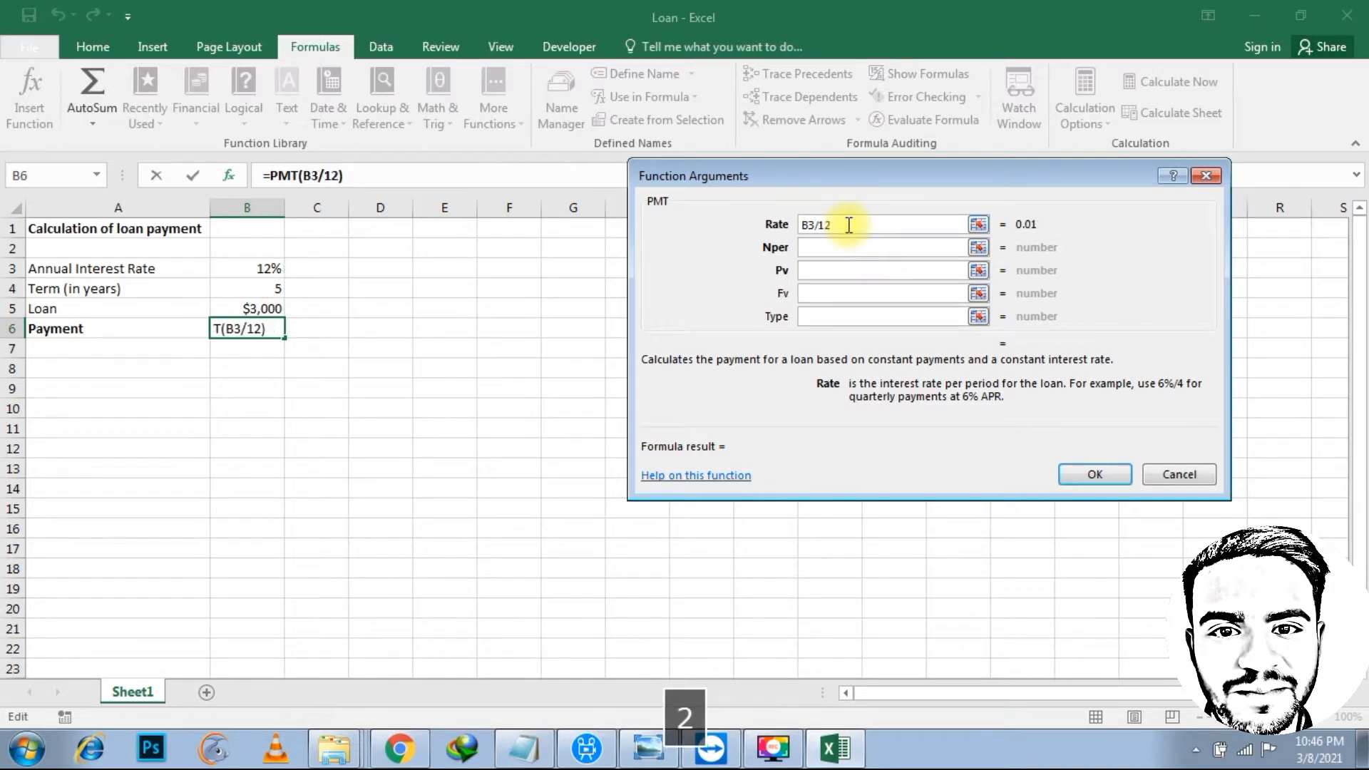
Set the PMT Nper argument to the number of monthly payments, B4*12
click(843, 248)
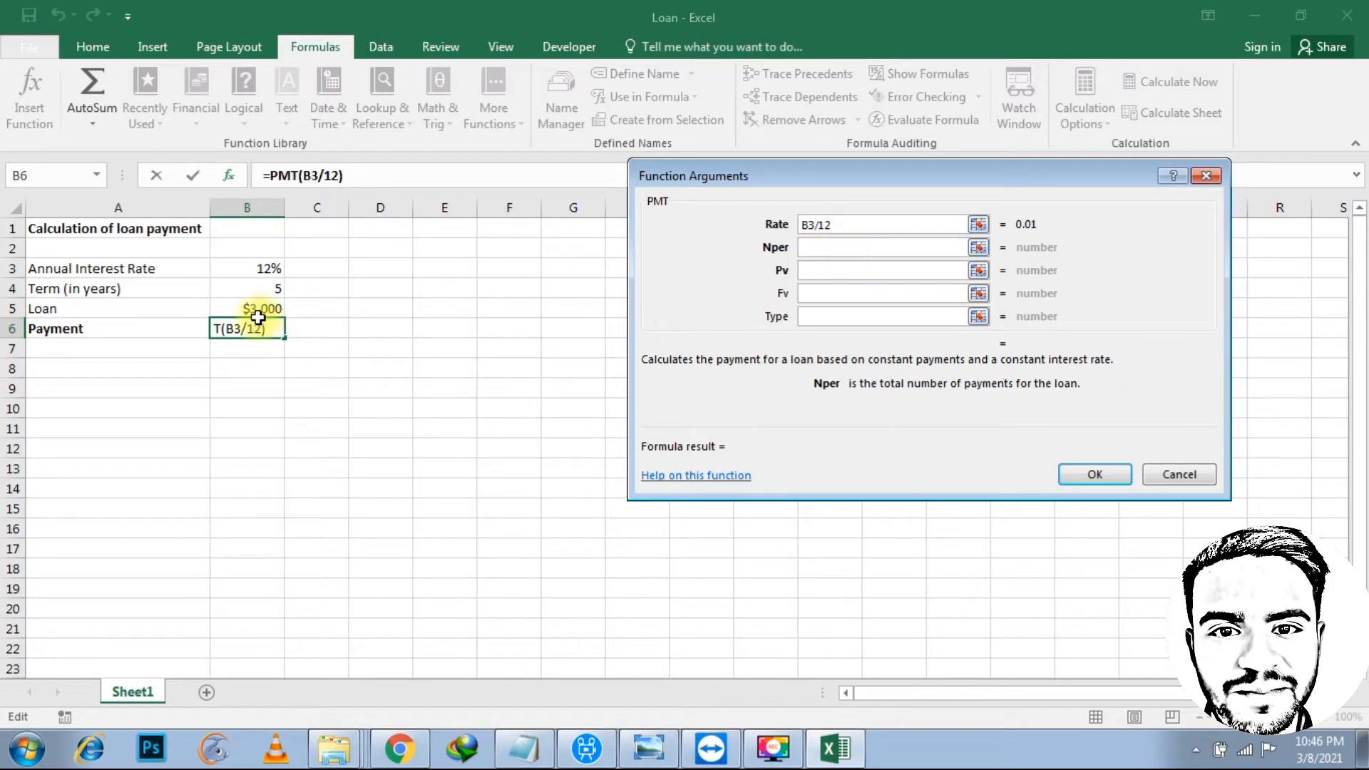
click(260, 288)
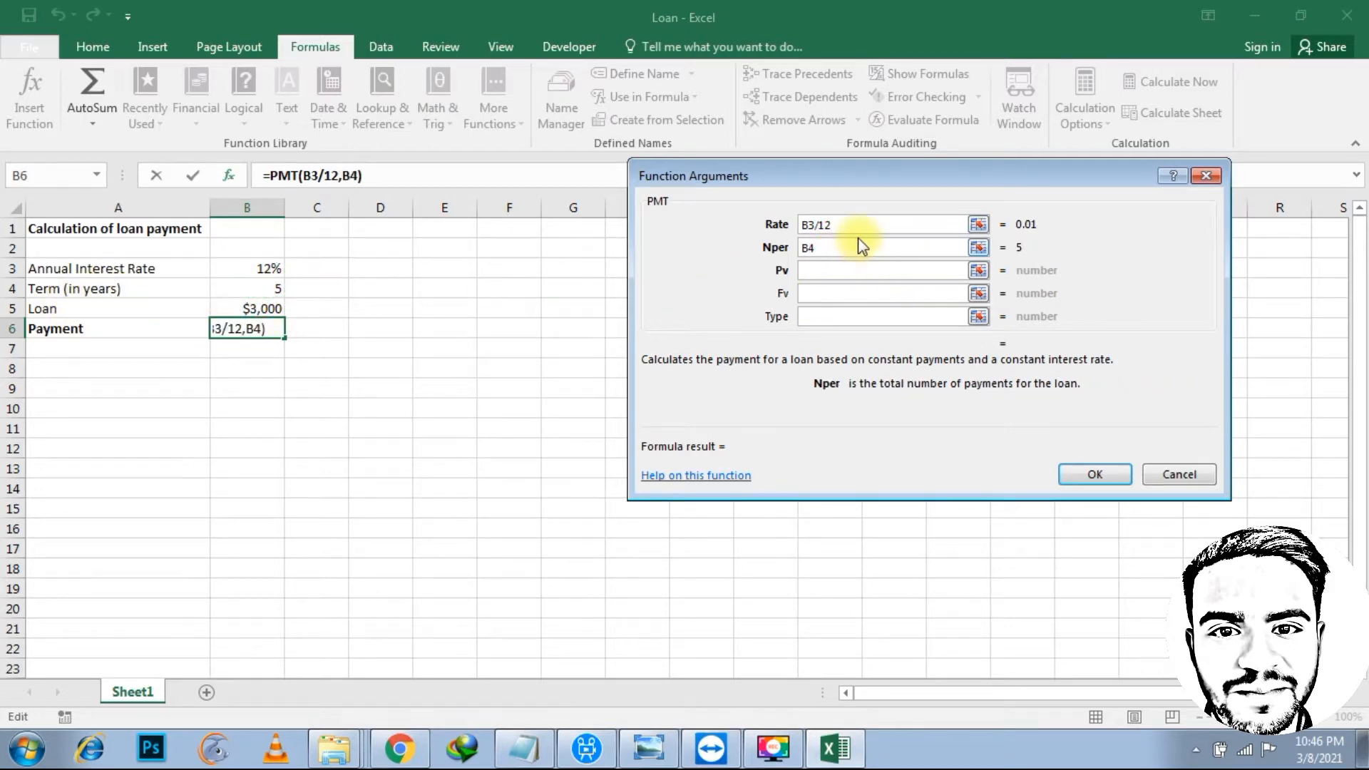
text(&)
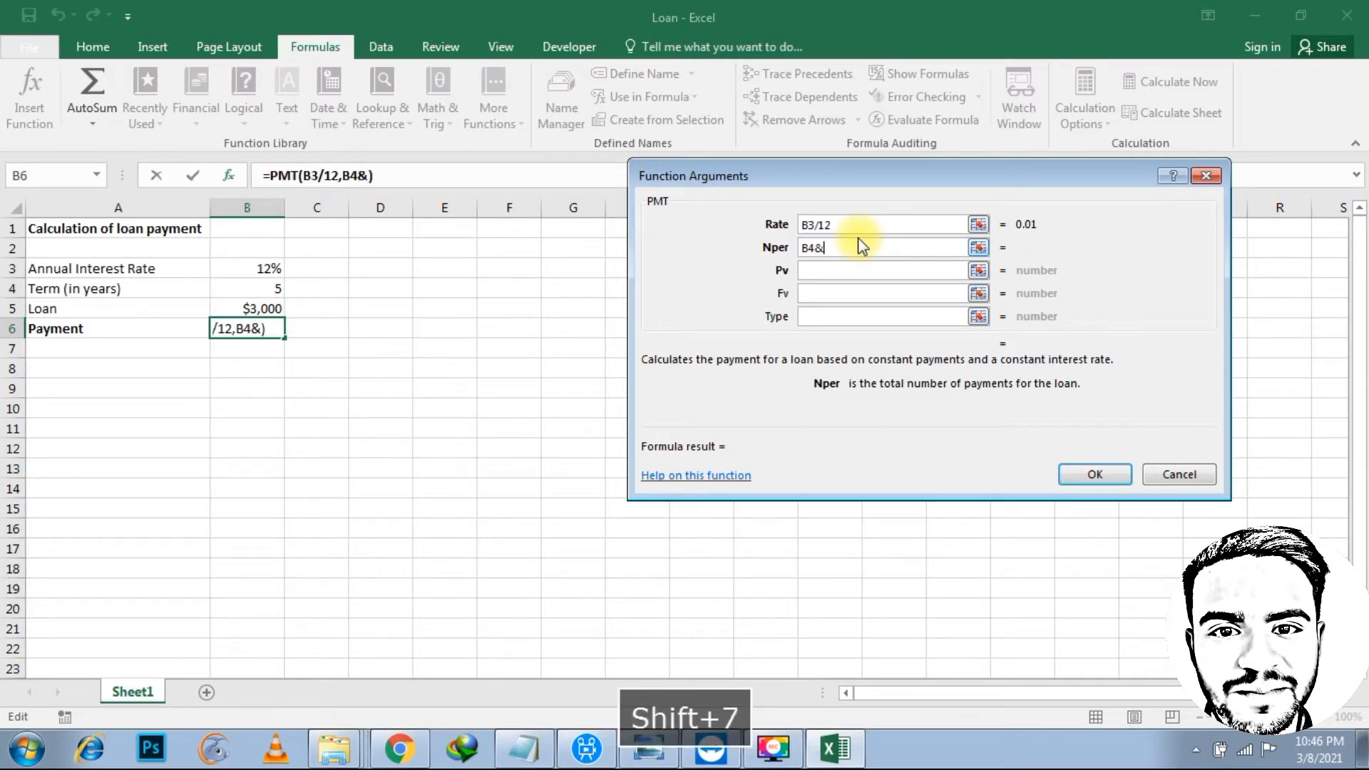
key(BackSpace)
text(*)
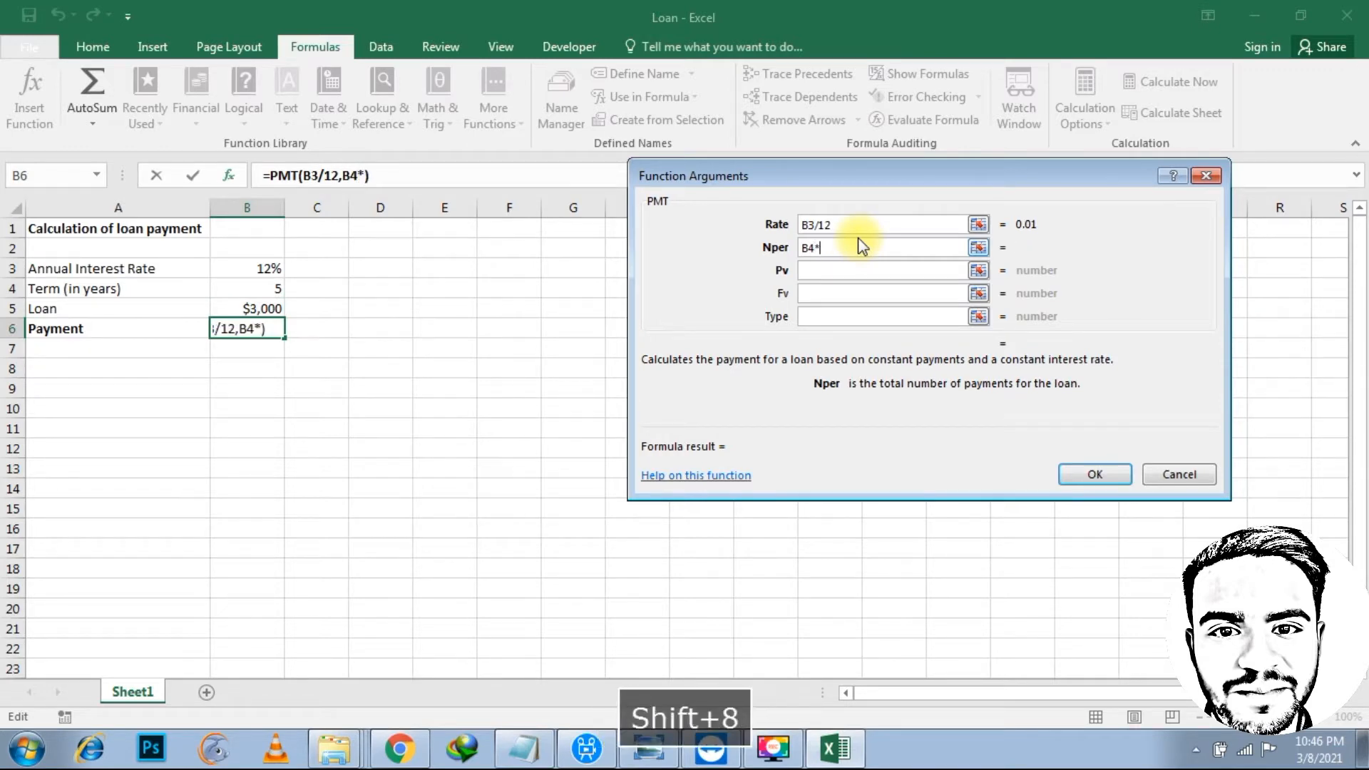
text(12)
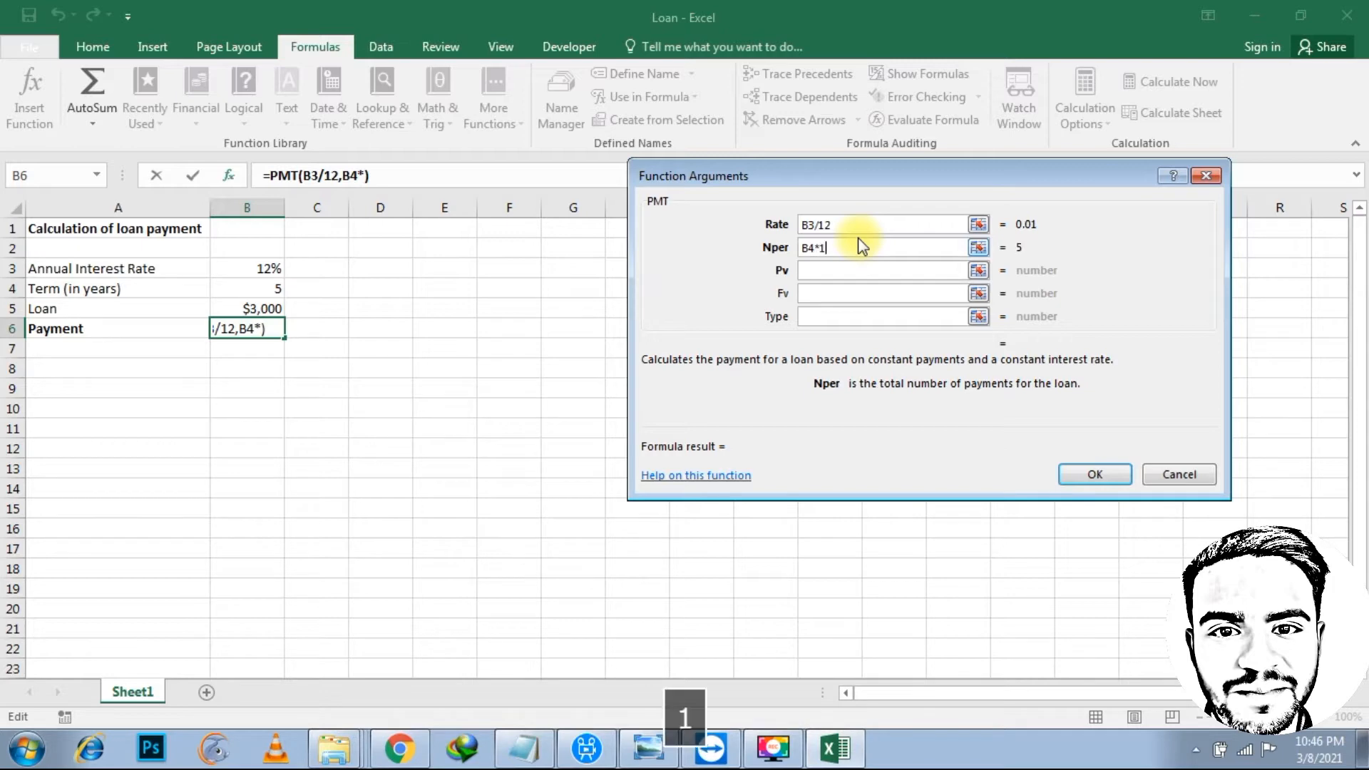
Set the PMT Pv argument to the loan amount in B5 and confirm the function in B6
click(831, 271)
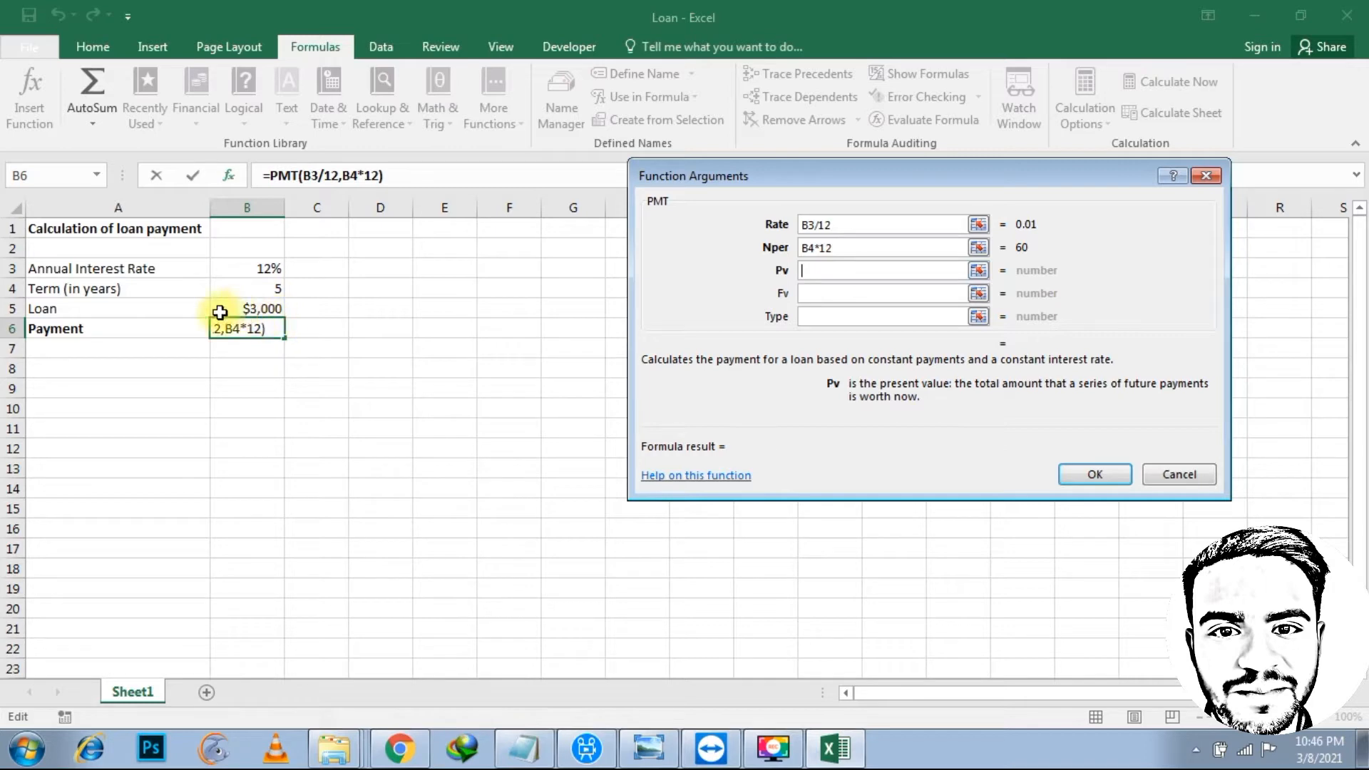
click(271, 309)
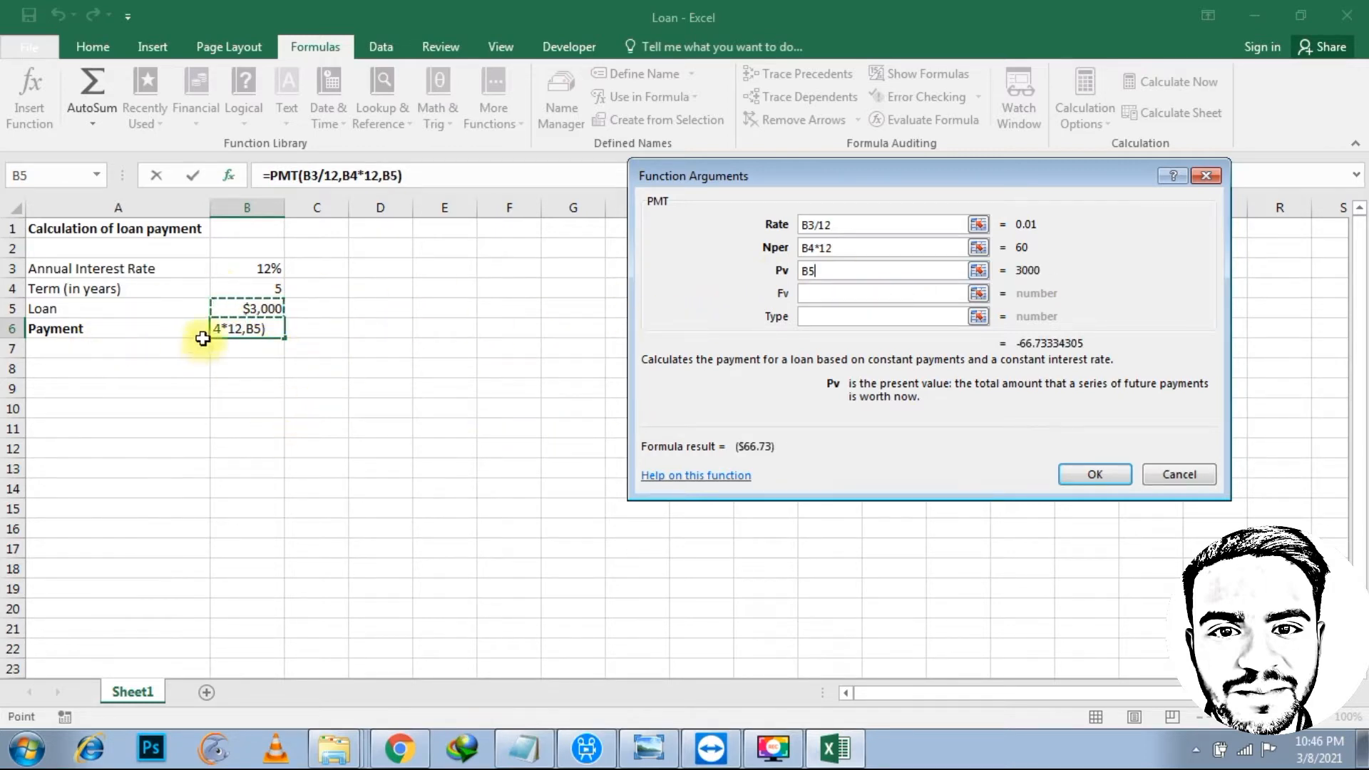
click(1078, 472)
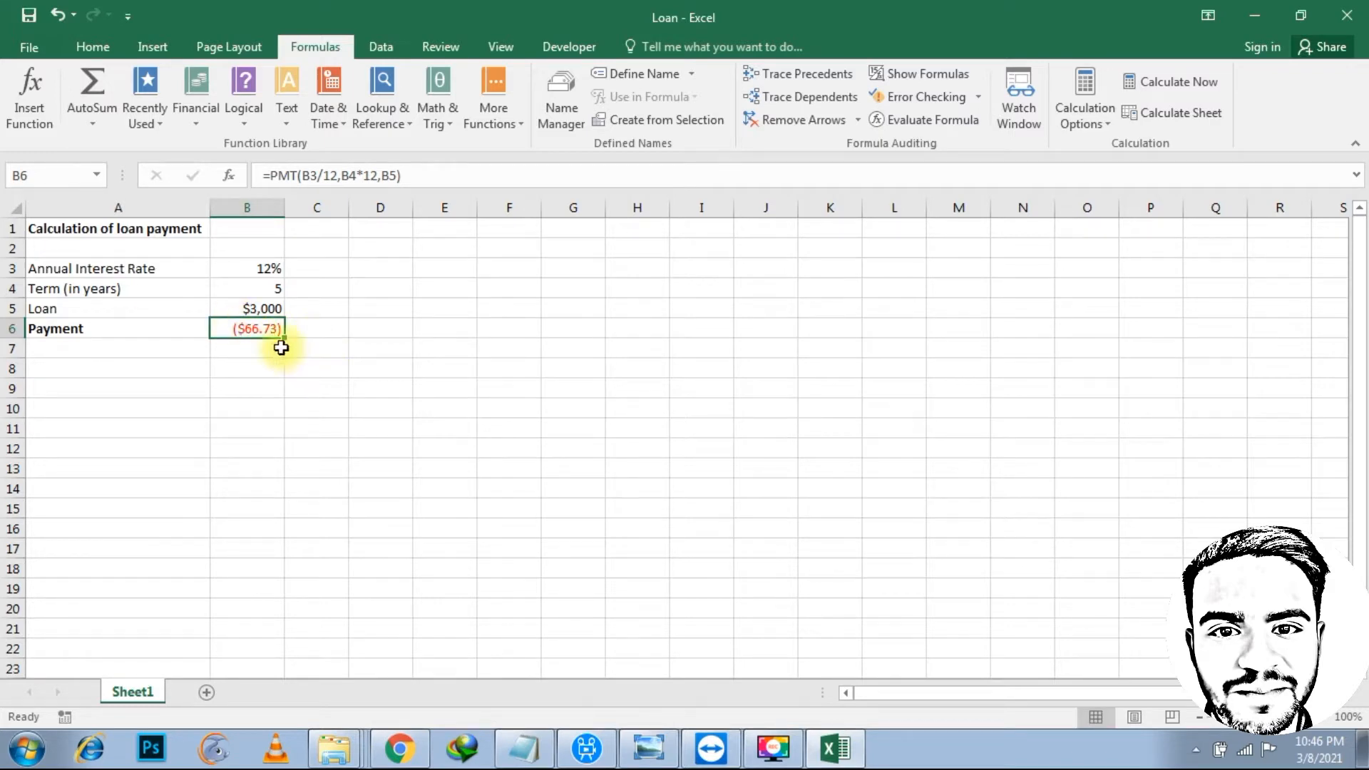
Review the payment formula in B6 together with the term, loan and interest rate cells it uses
click(279, 286)
click(252, 308)
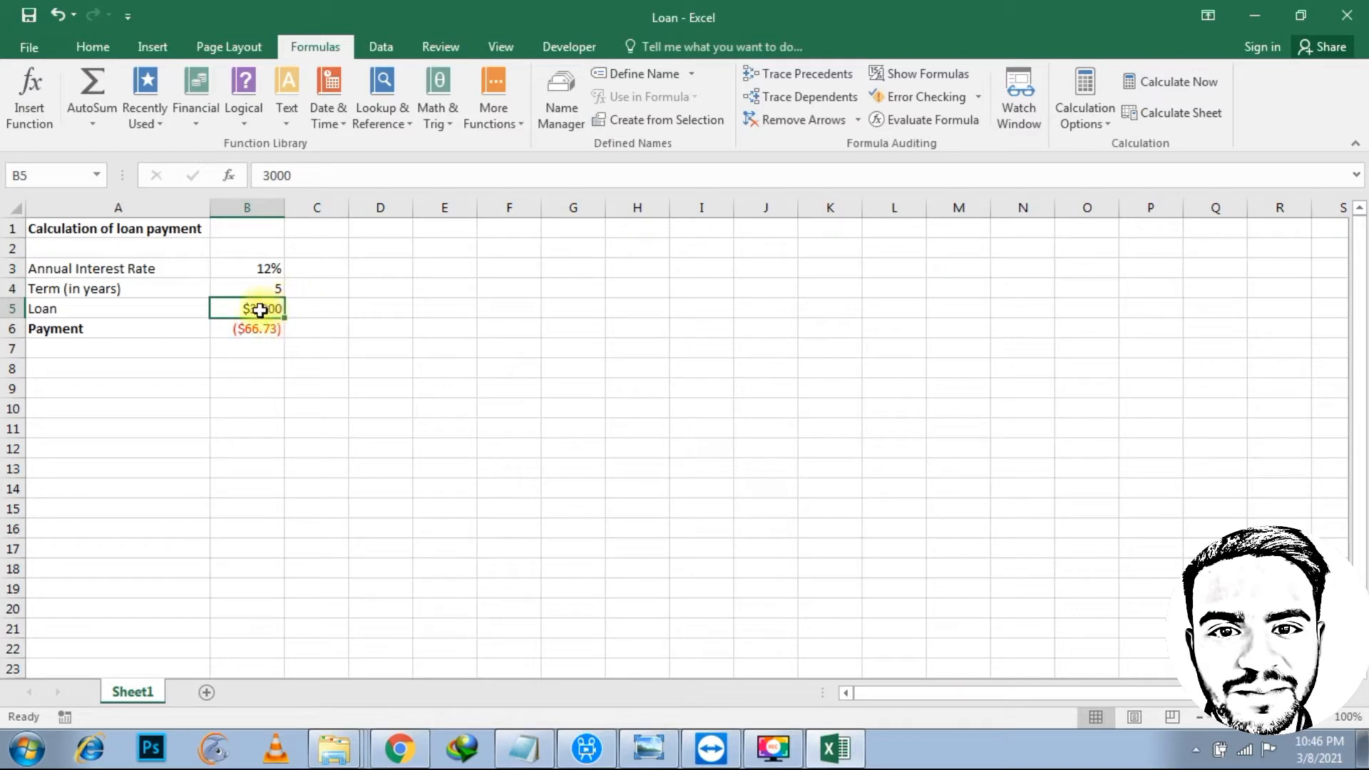
click(304, 304)
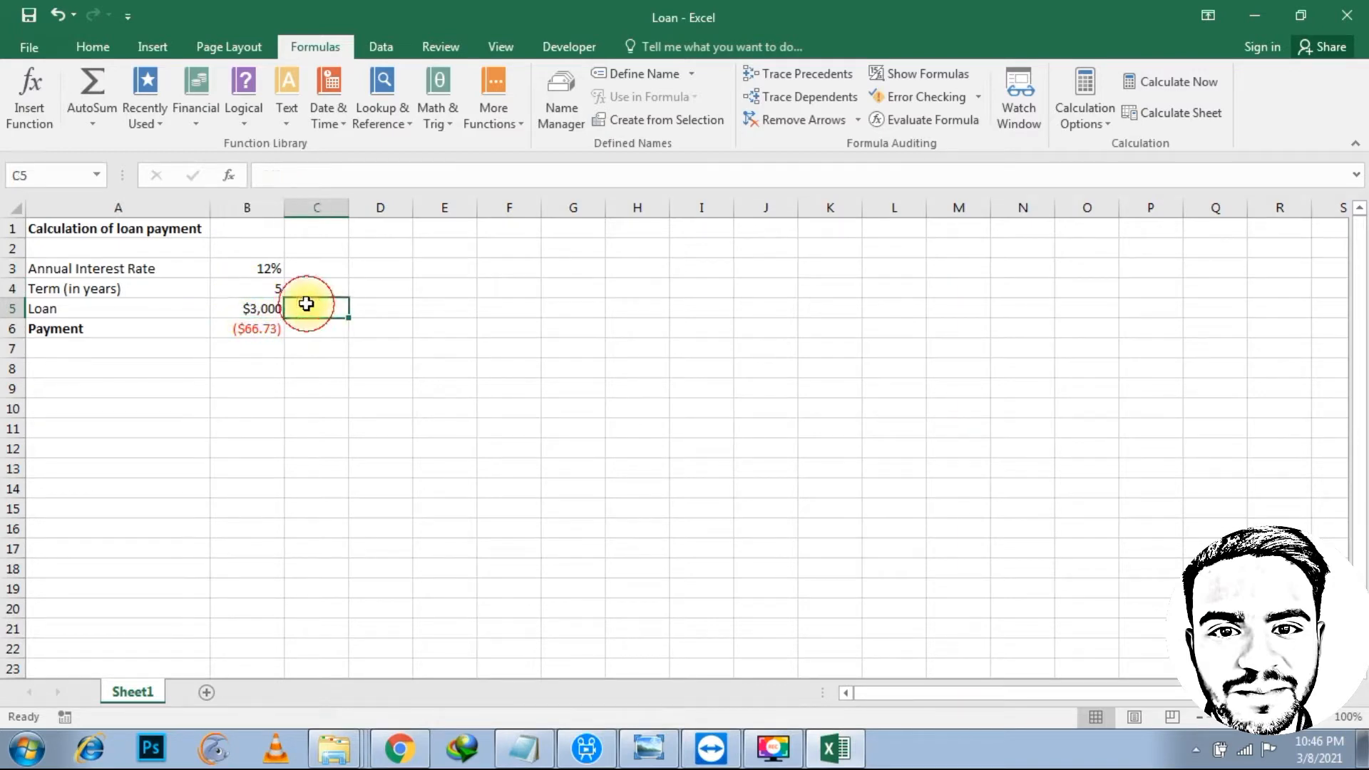
click(269, 285)
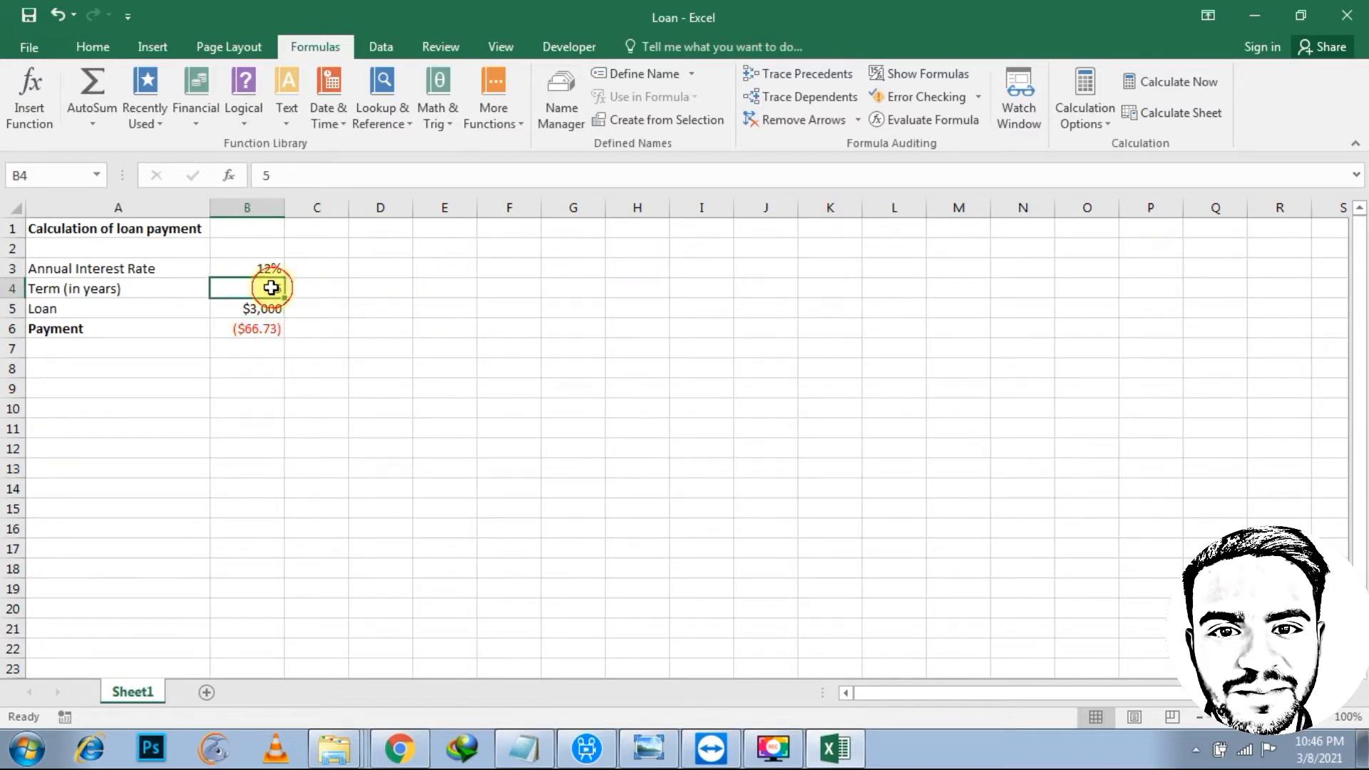
click(252, 332)
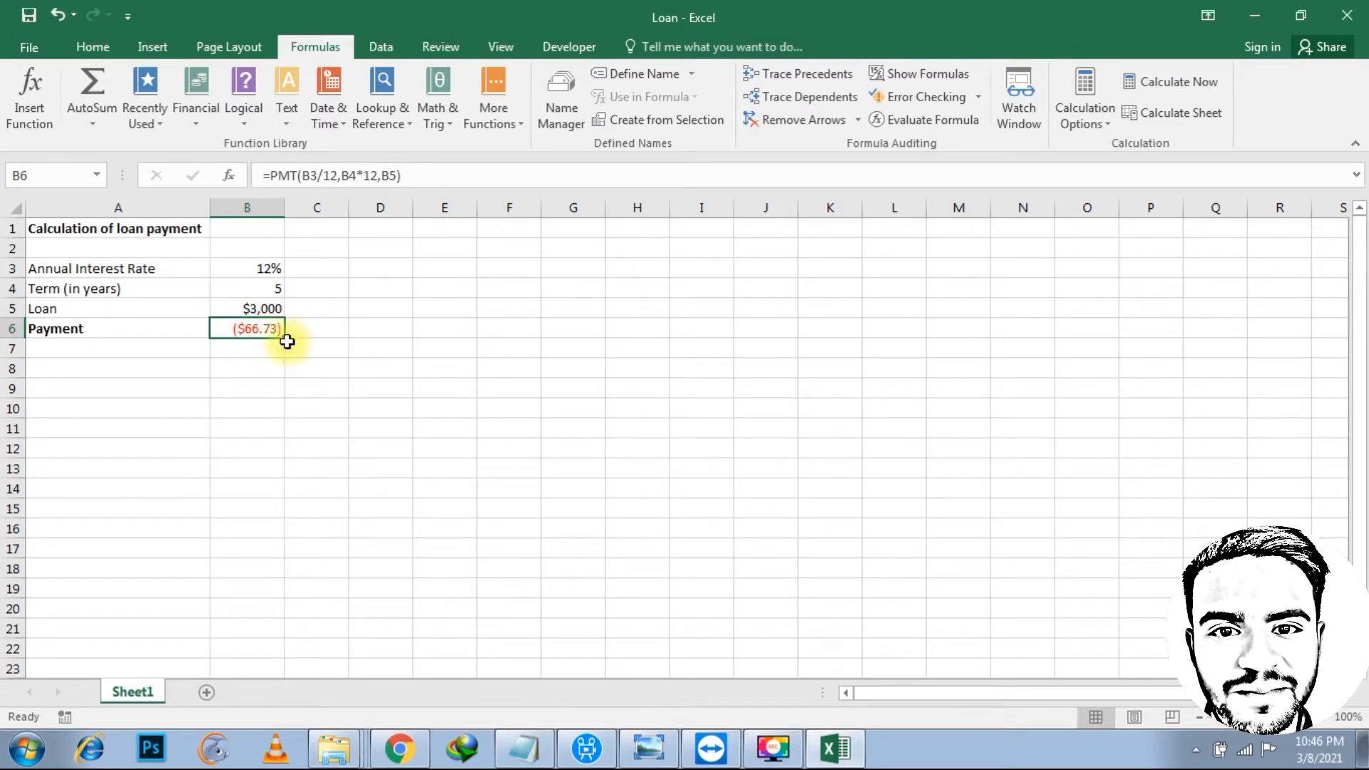
click(271, 270)
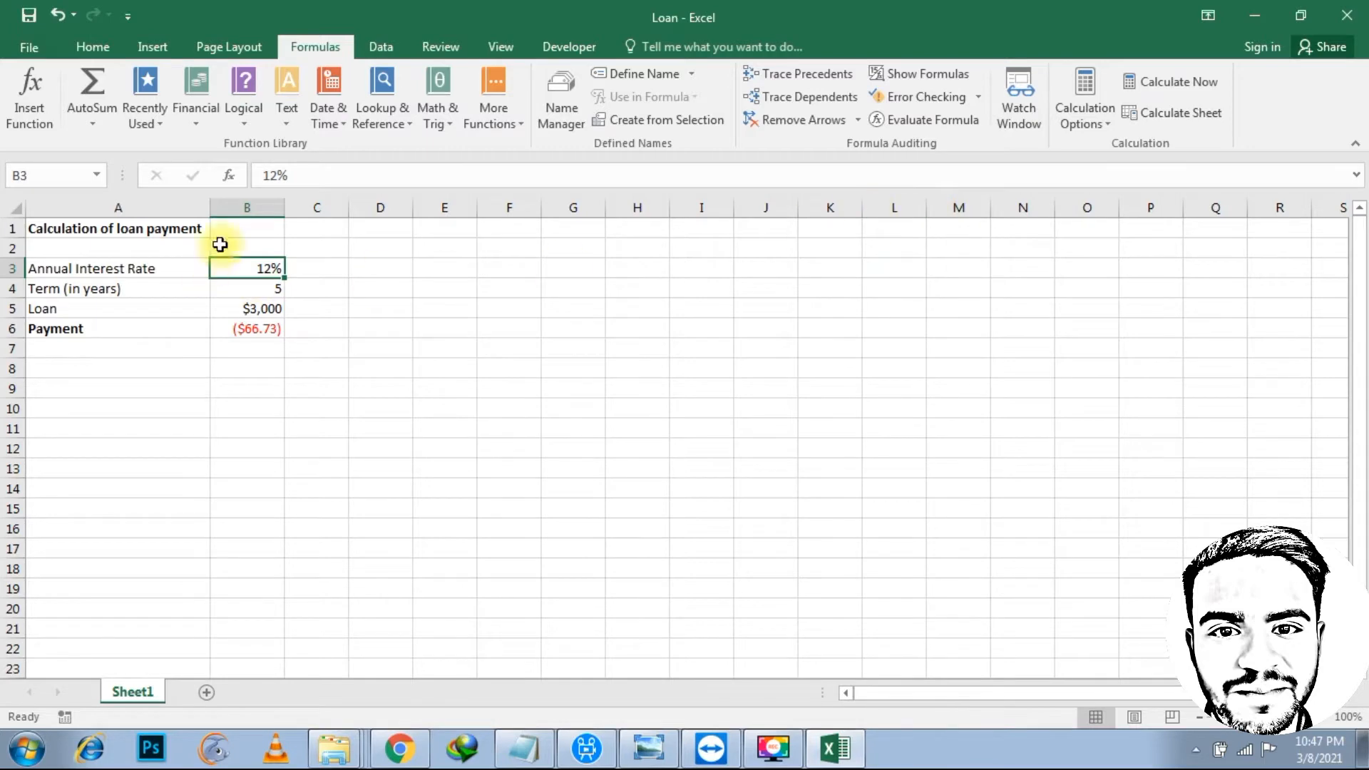
Review the PMT entry in the Notepad function list, and return to the payment formula in B6 of the Loan workbook in Excel
click(1255, 13)
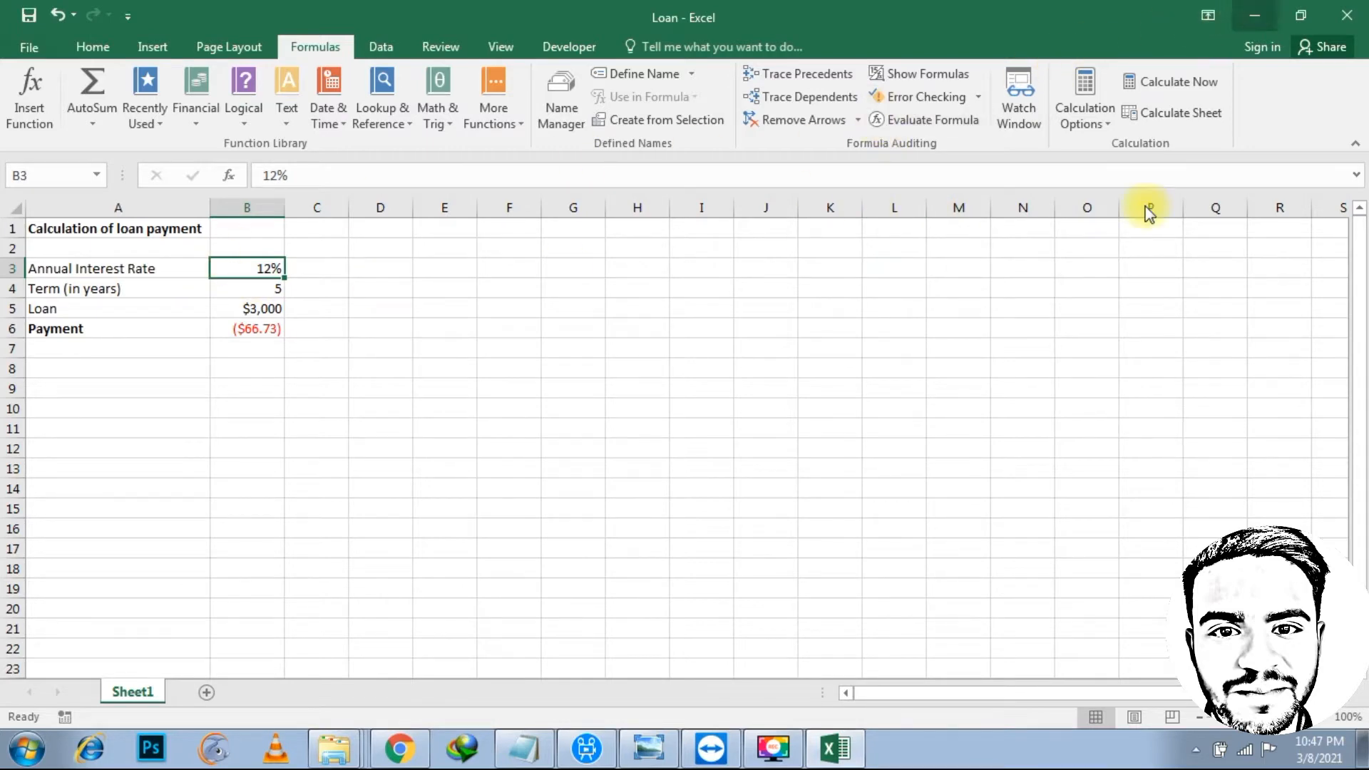
drag(904, 89, 845, 96)
click(881, 89)
drag(894, 89, 855, 62)
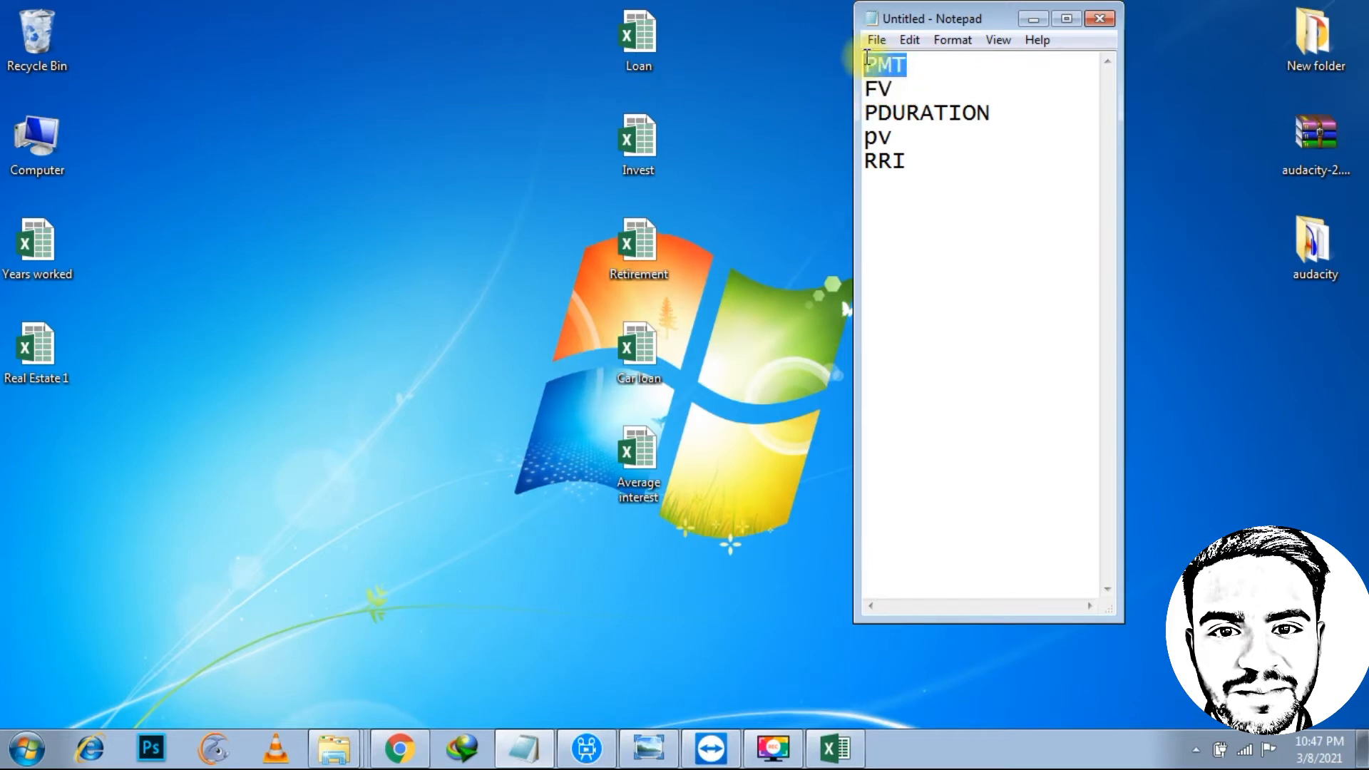
click(901, 90)
drag(915, 63, 851, 64)
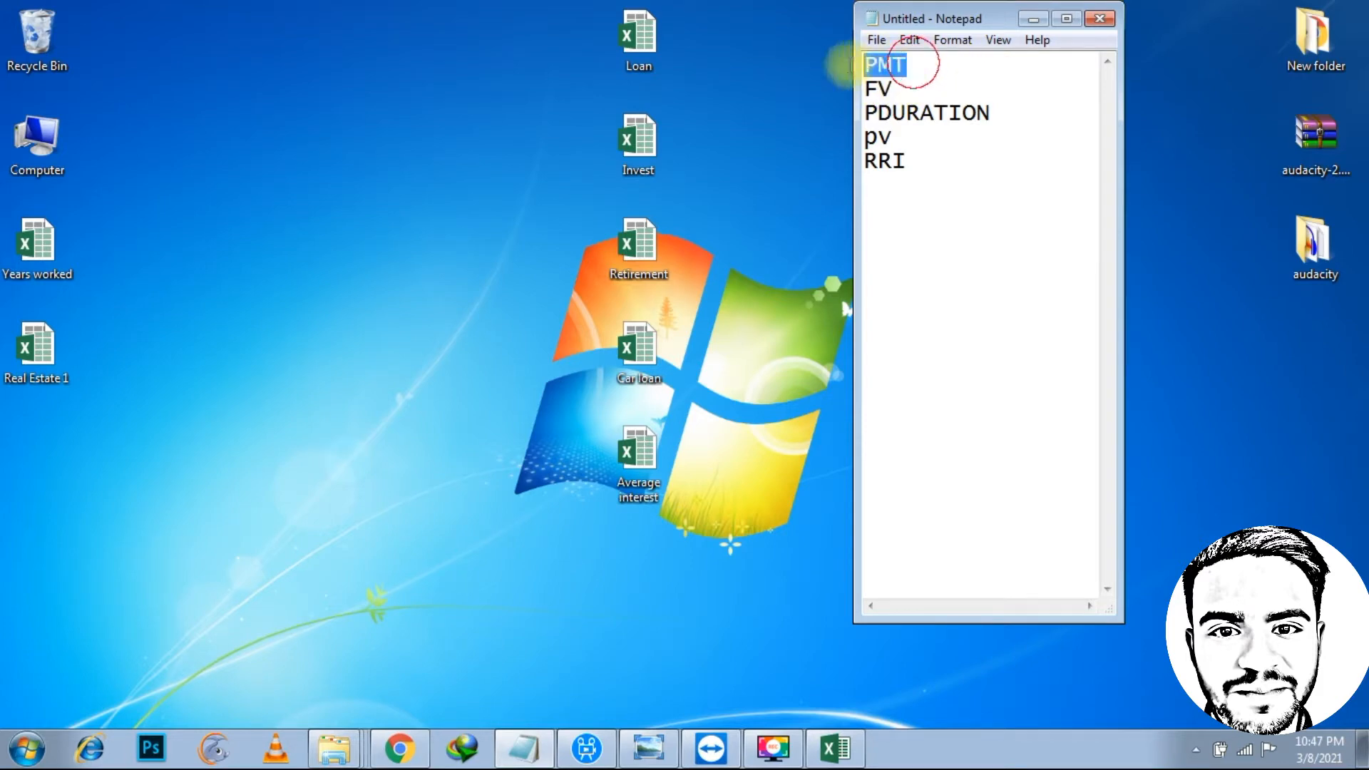
click(903, 83)
click(841, 752)
click(274, 330)
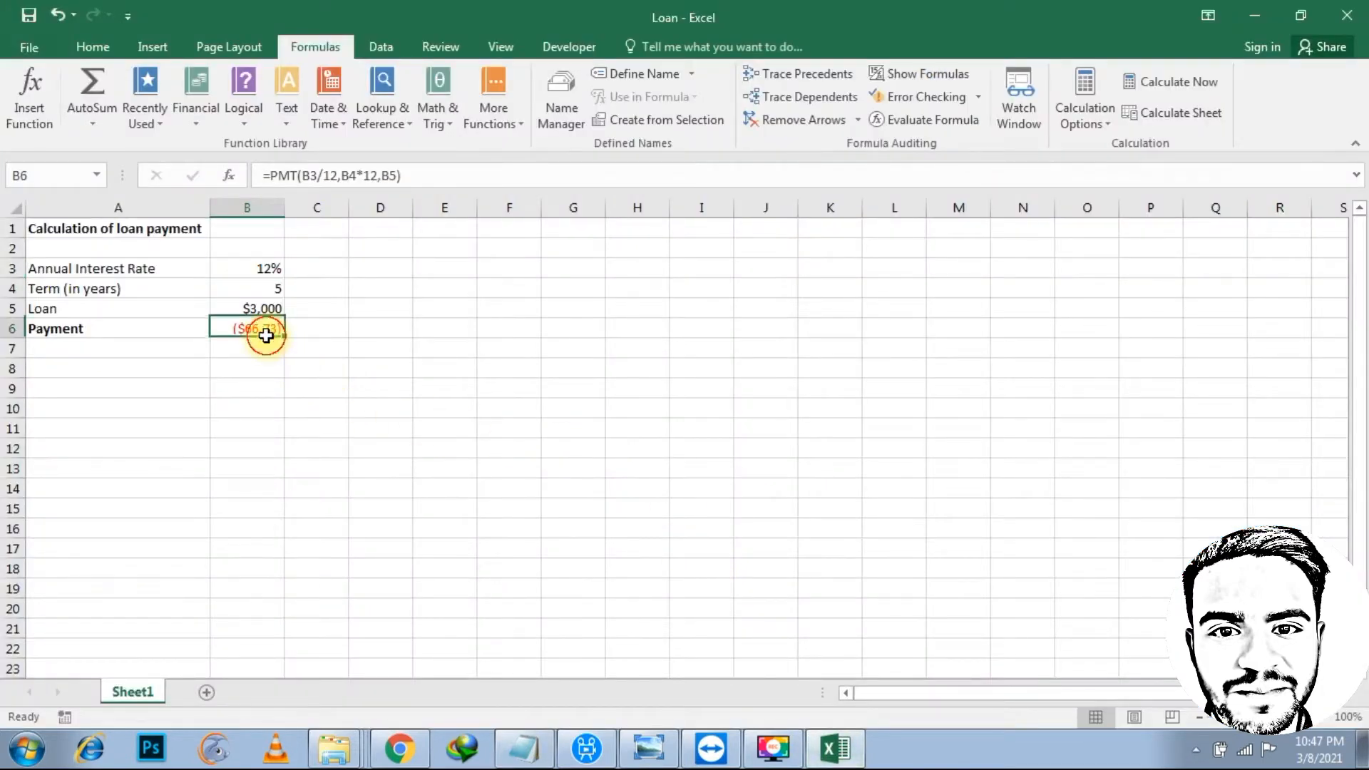
Minimize the Loan workbook, open the Invest workbook from the desktop and select the future value cell B7
click(1208, 15)
click(1260, 36)
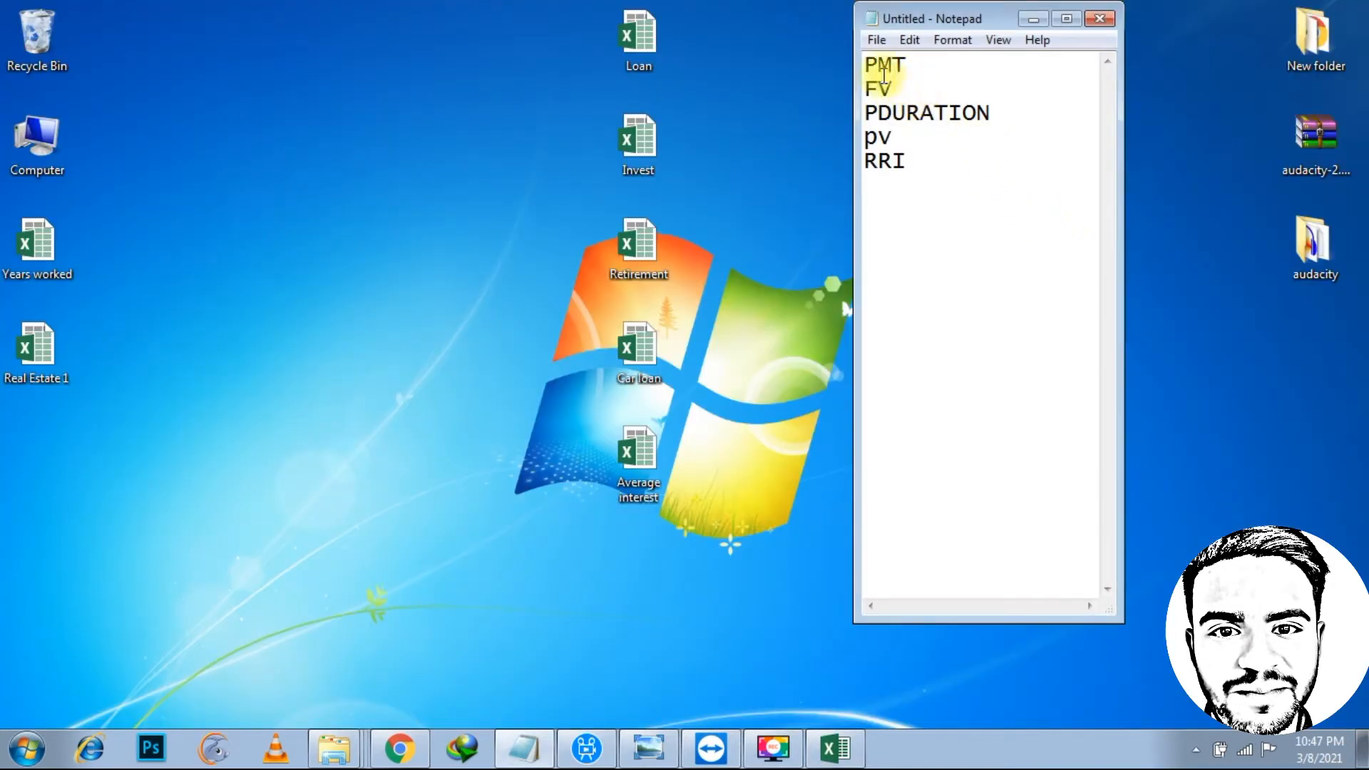
double_click(610, 141)
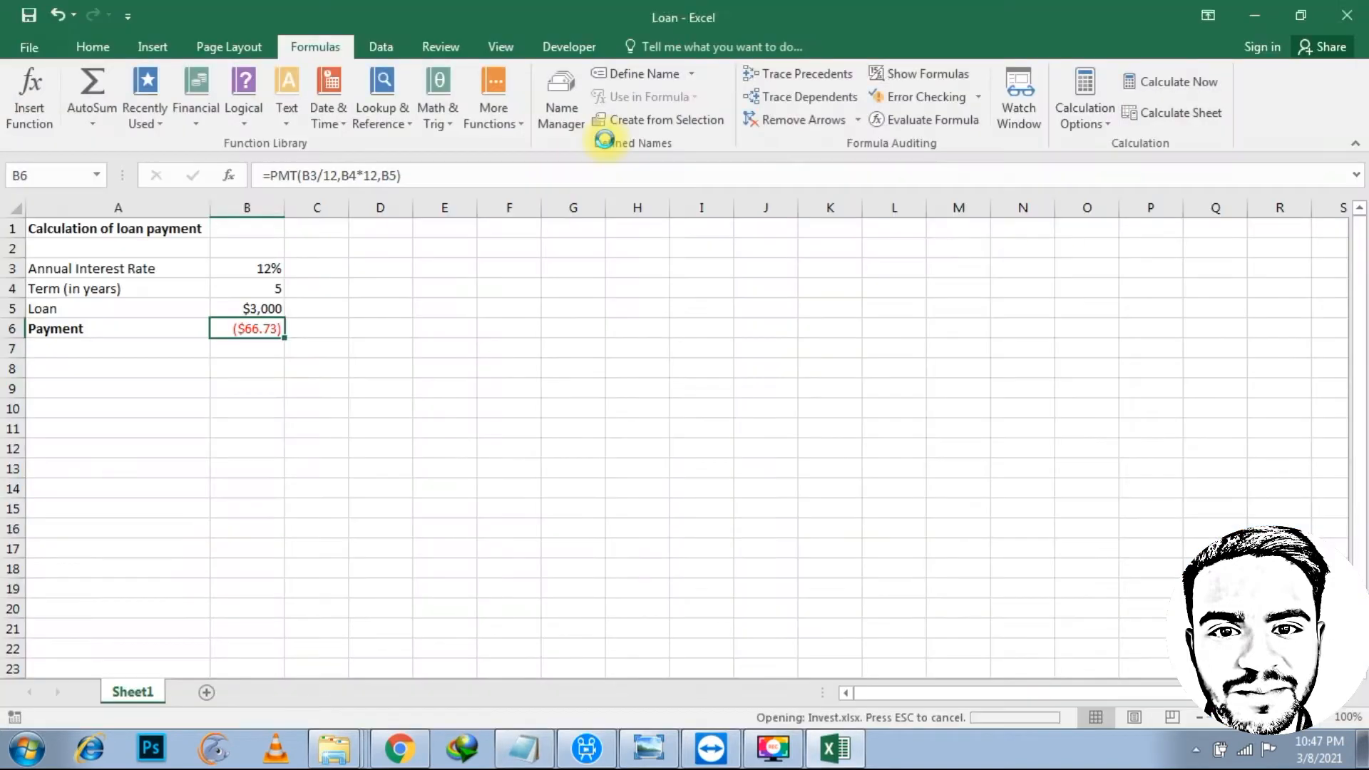
click(261, 347)
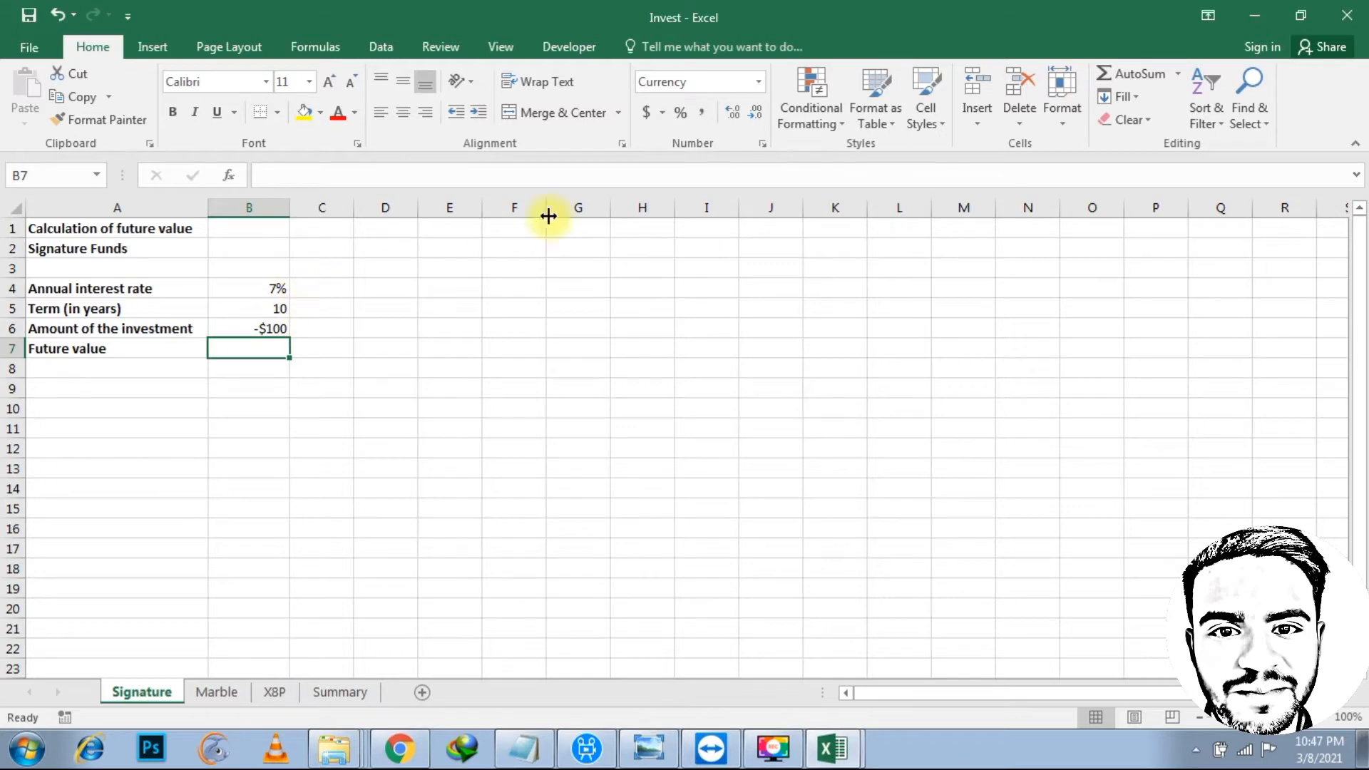
Review the annual interest rate, term, investment amount and future value cells on the Signature sheet
click(266, 292)
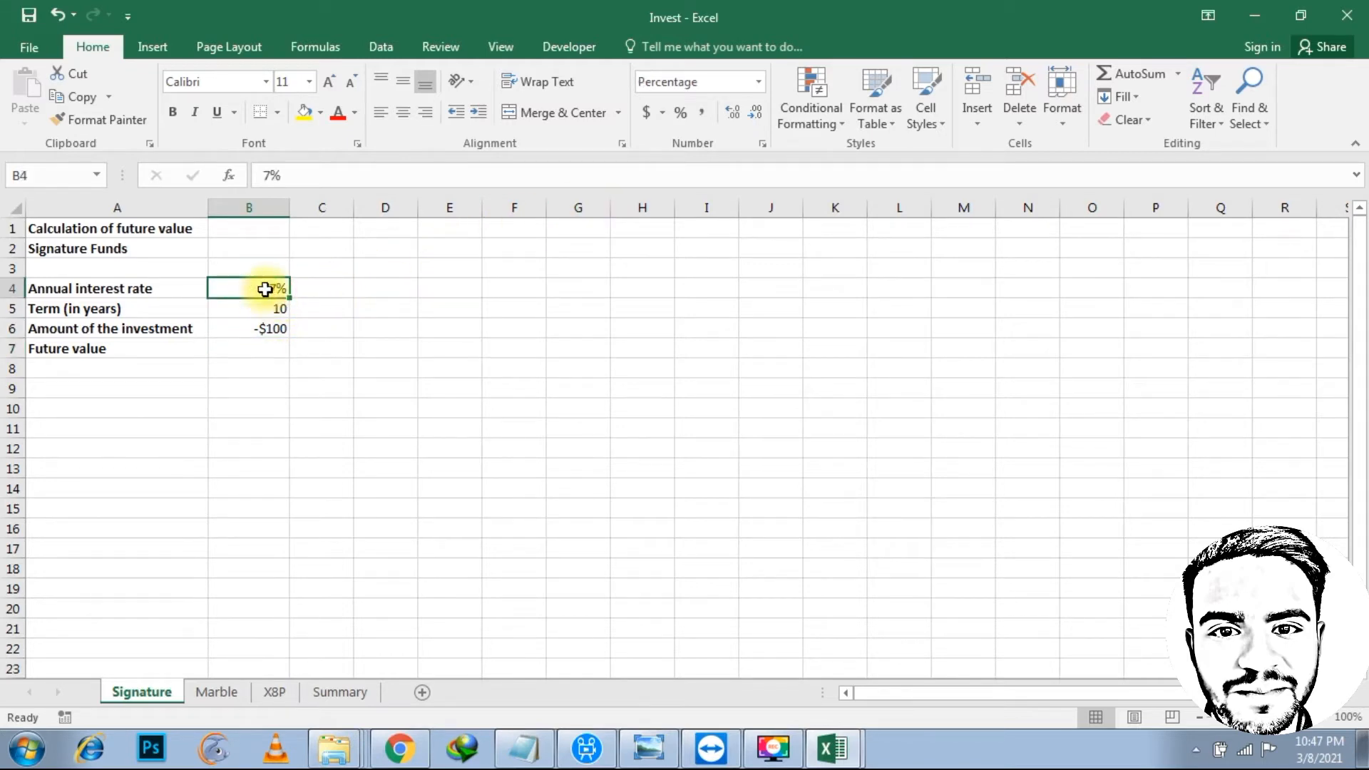
click(270, 314)
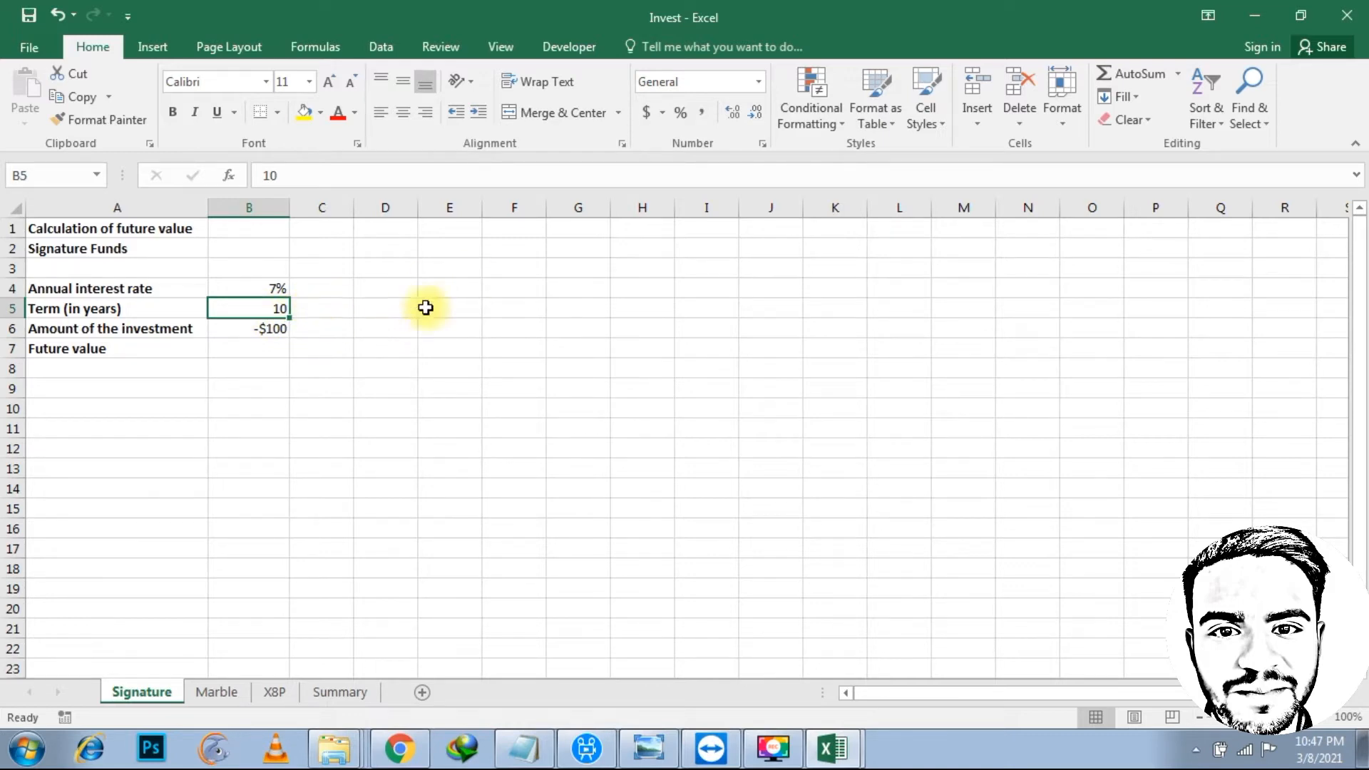
click(280, 333)
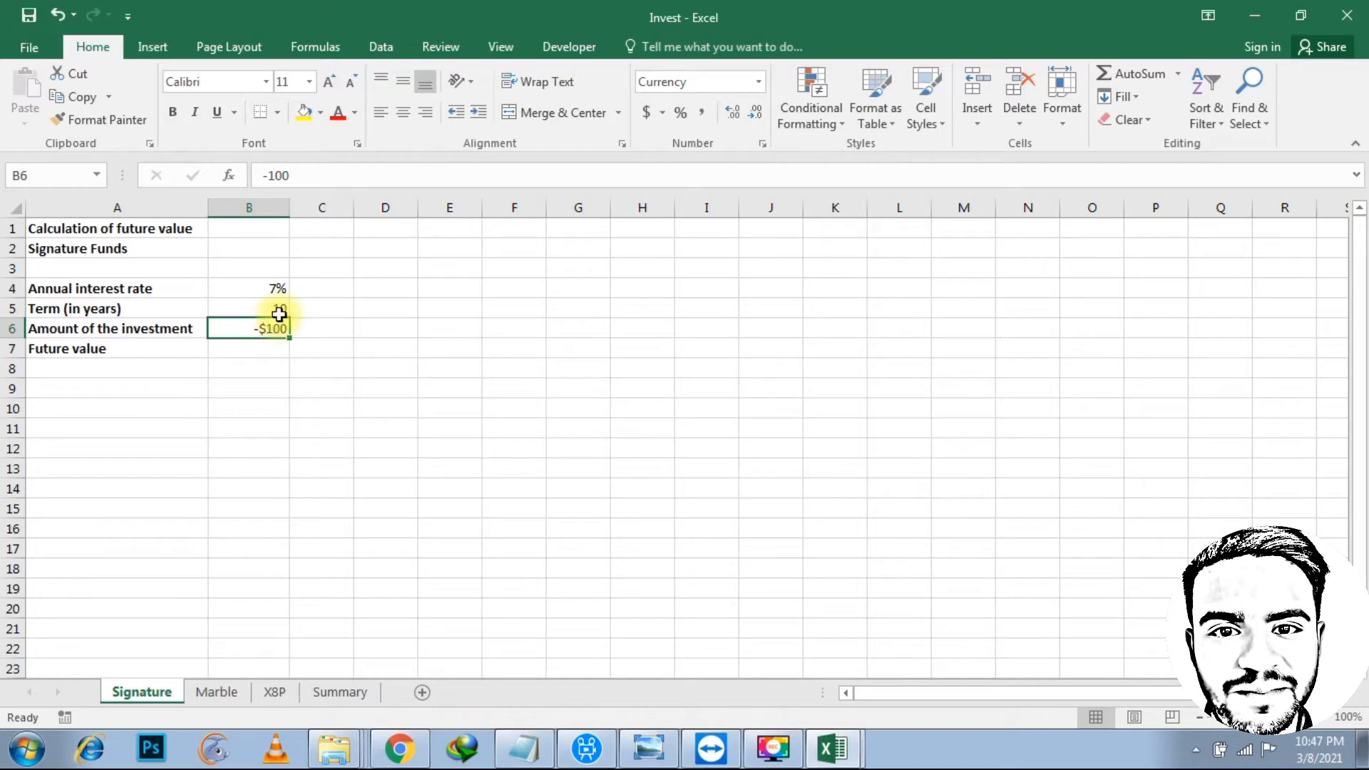
click(275, 311)
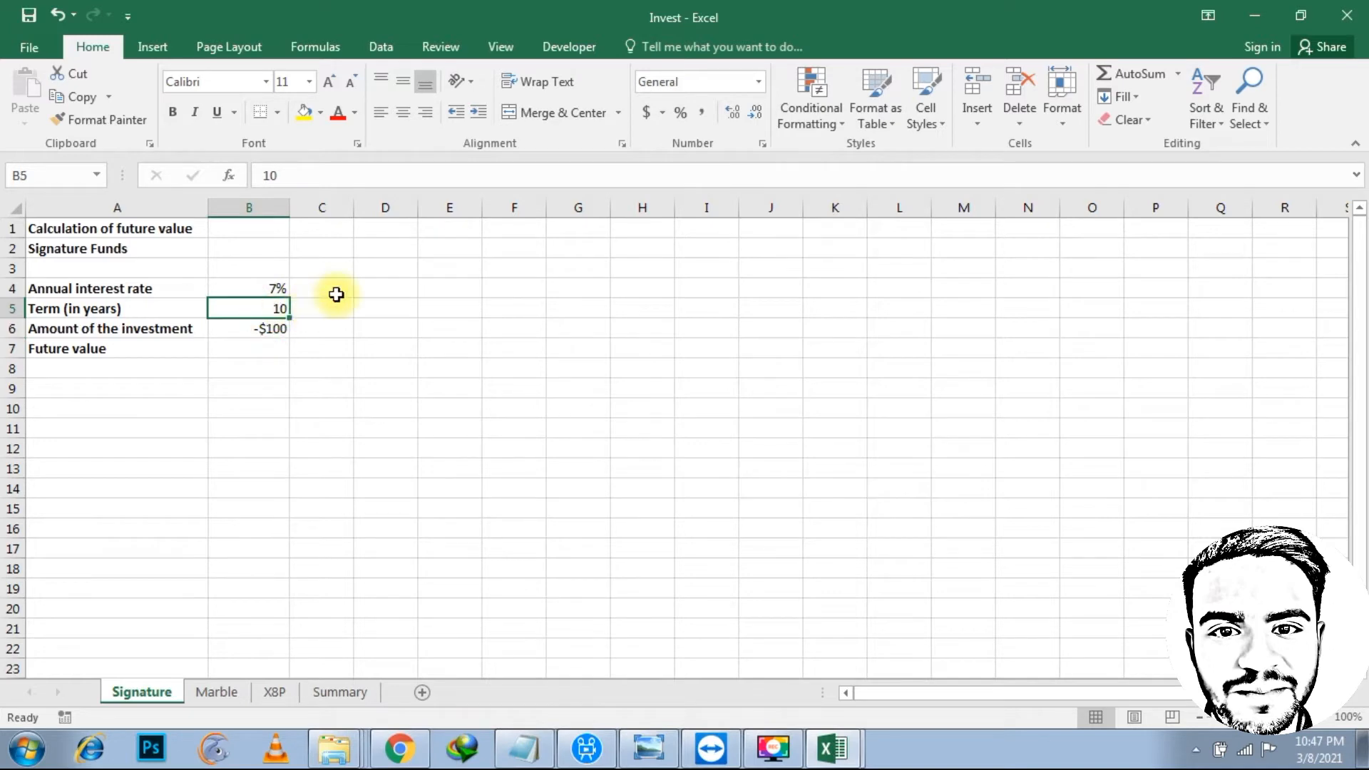
click(270, 291)
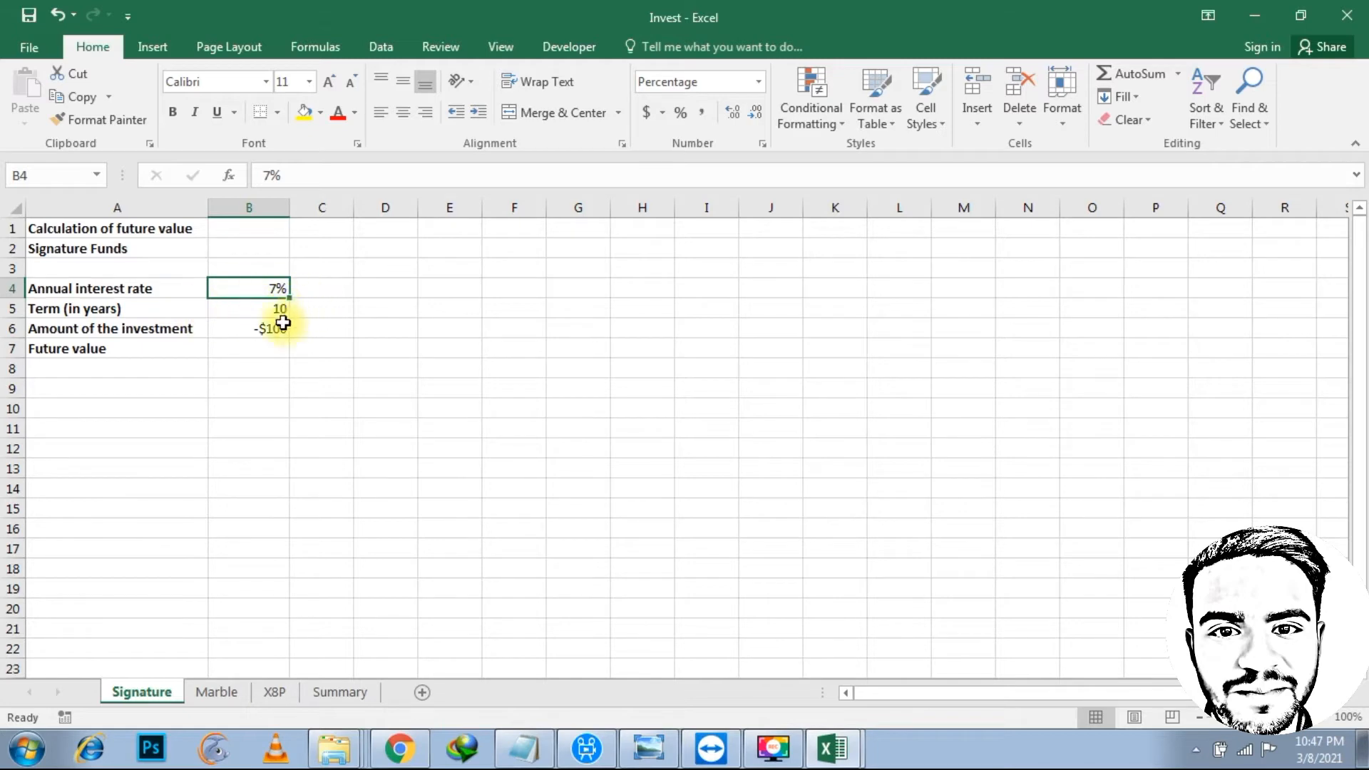
click(256, 348)
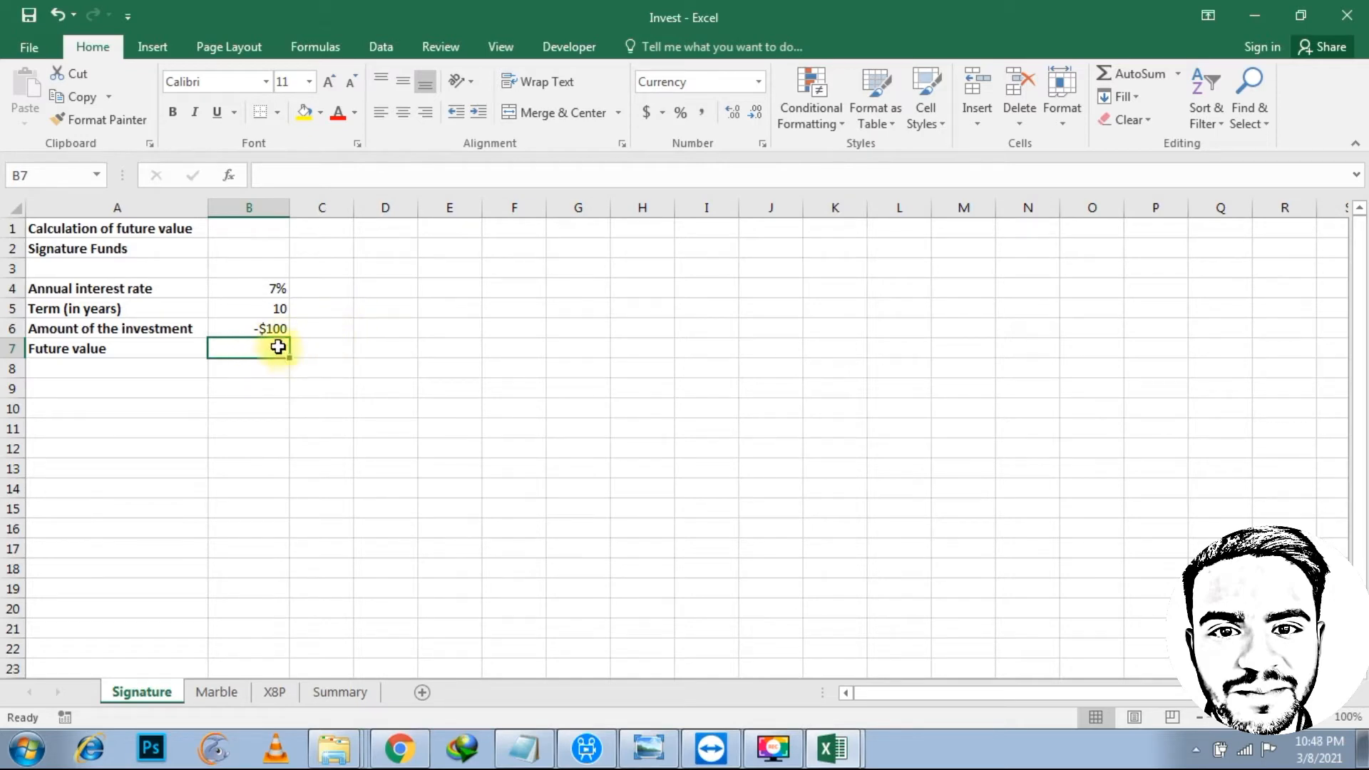
click(279, 293)
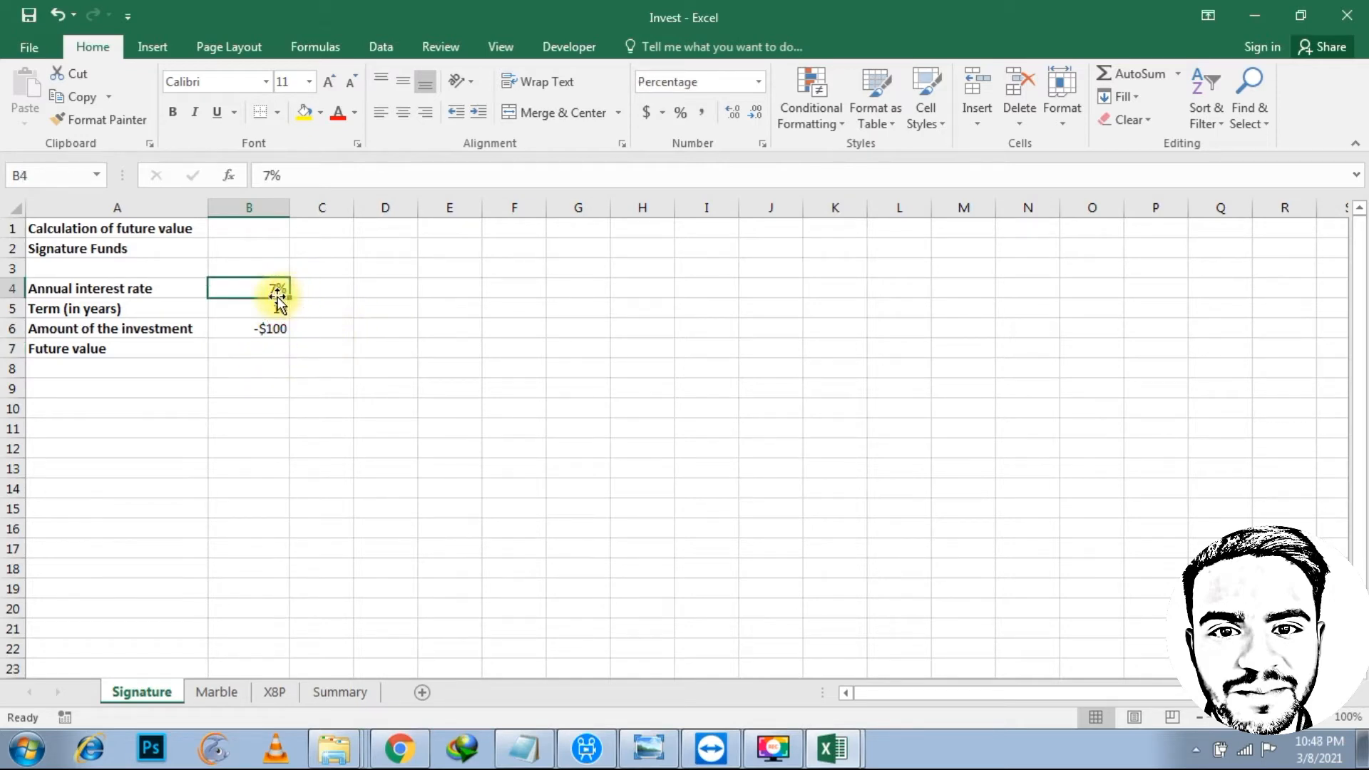
Insert the financial function FV in cell B7 of the Signature sheet
click(266, 350)
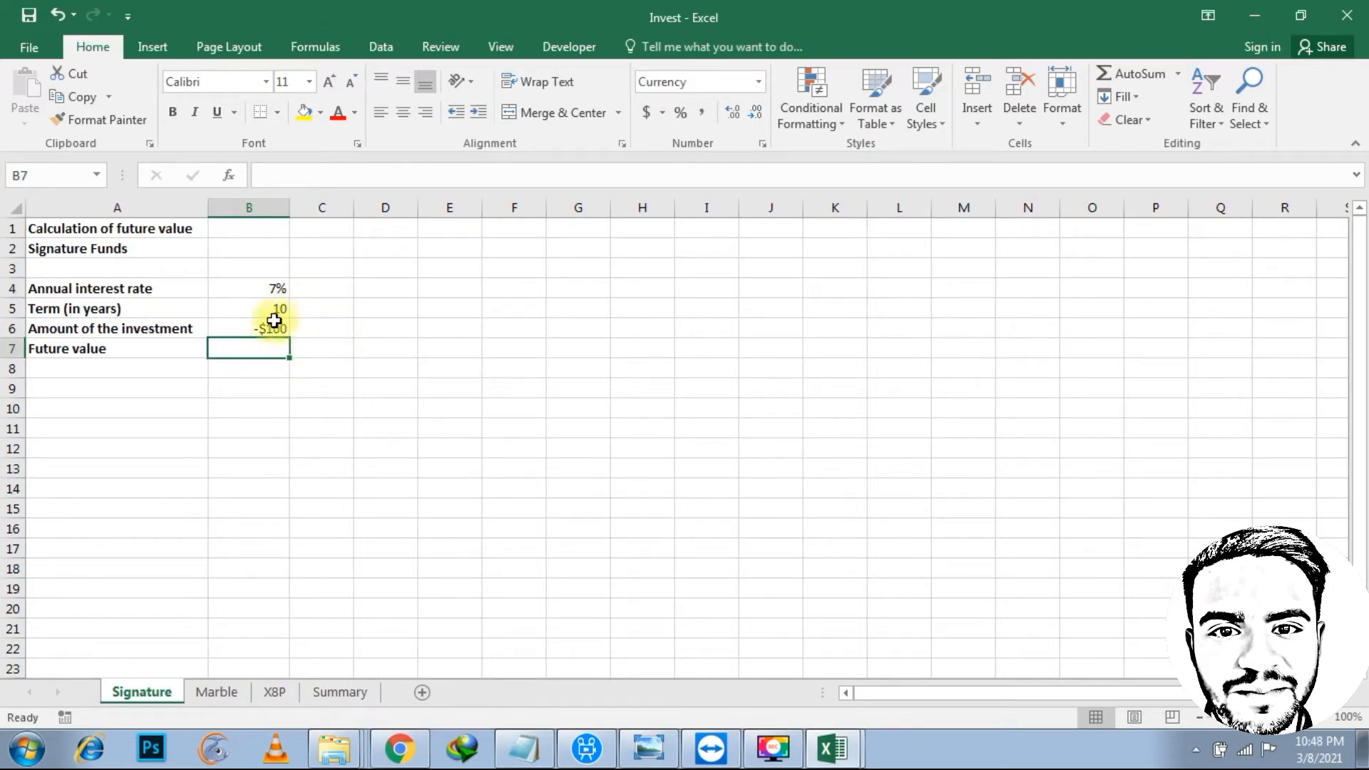
click(314, 46)
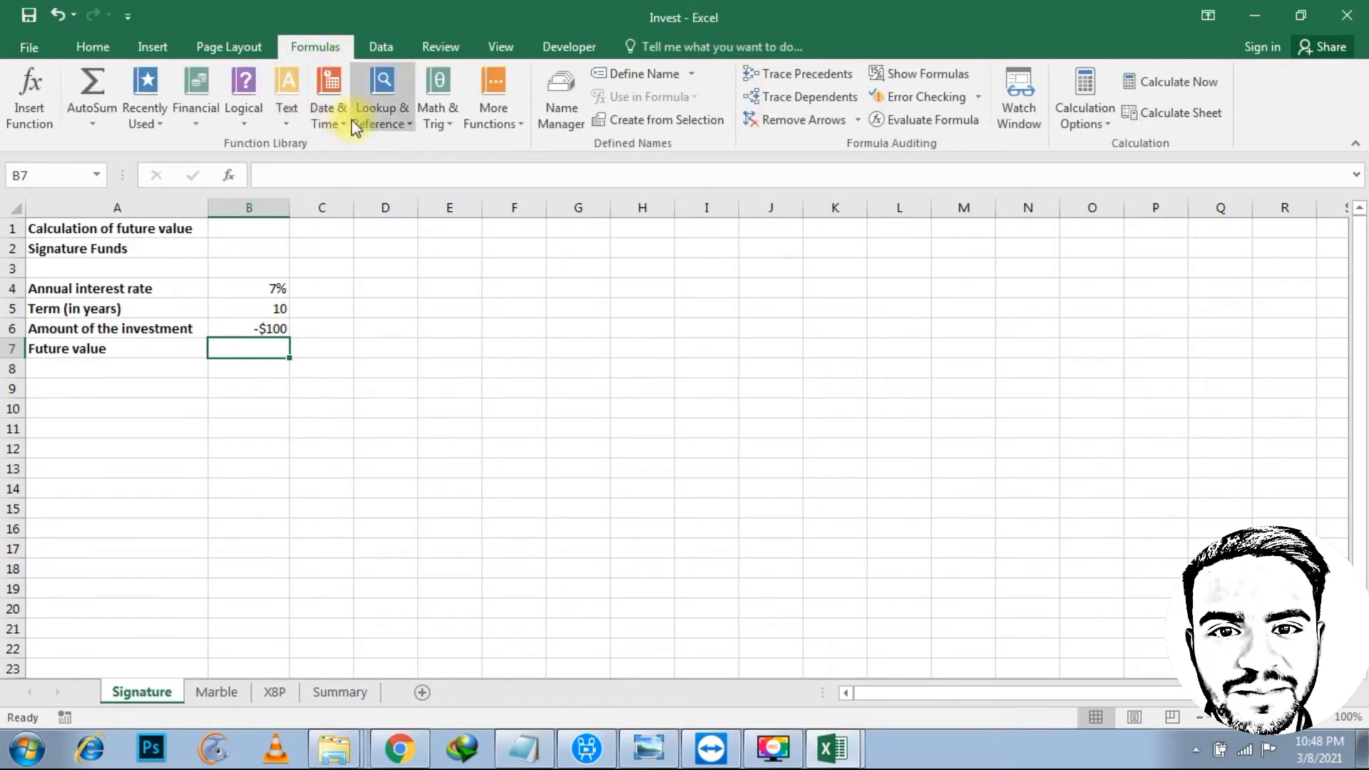
click(196, 103)
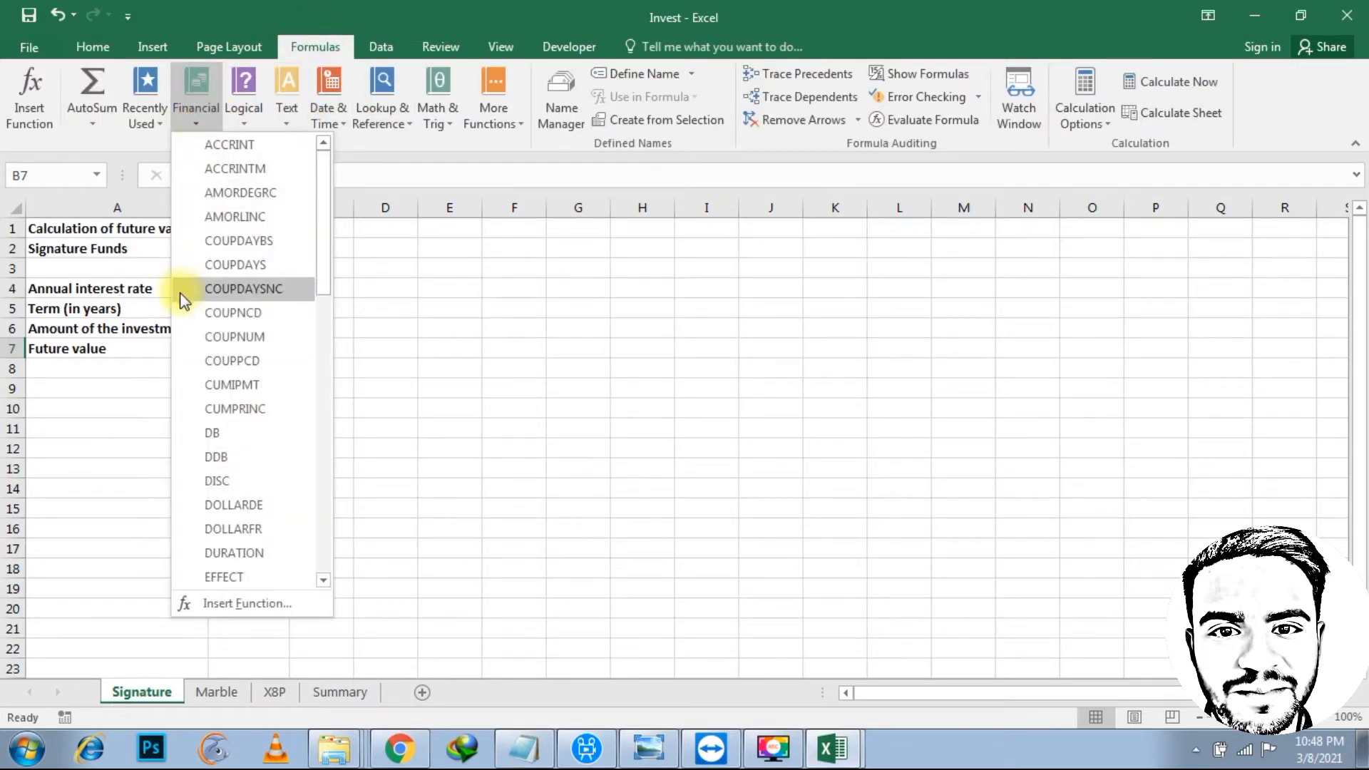
scroll(219, 410, down, 2)
scroll(218, 410, down, 1)
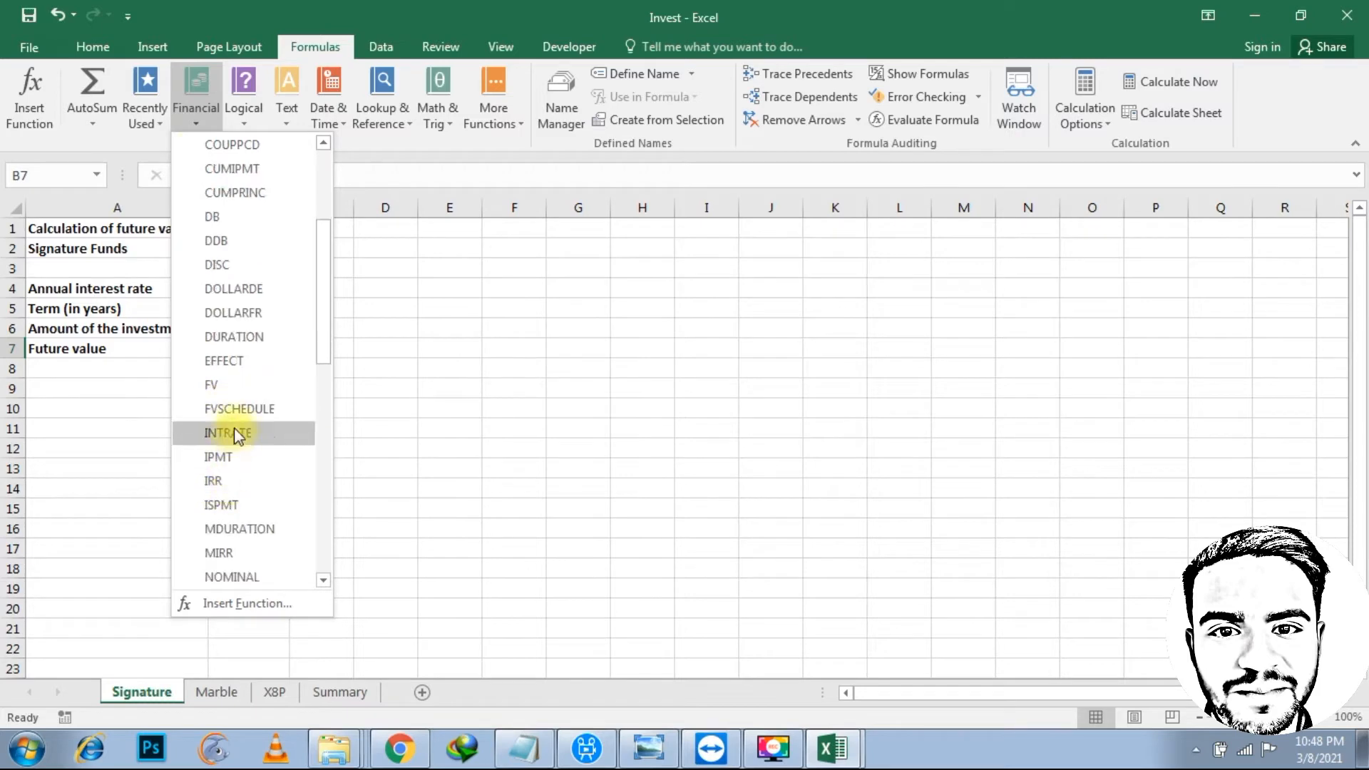
click(229, 380)
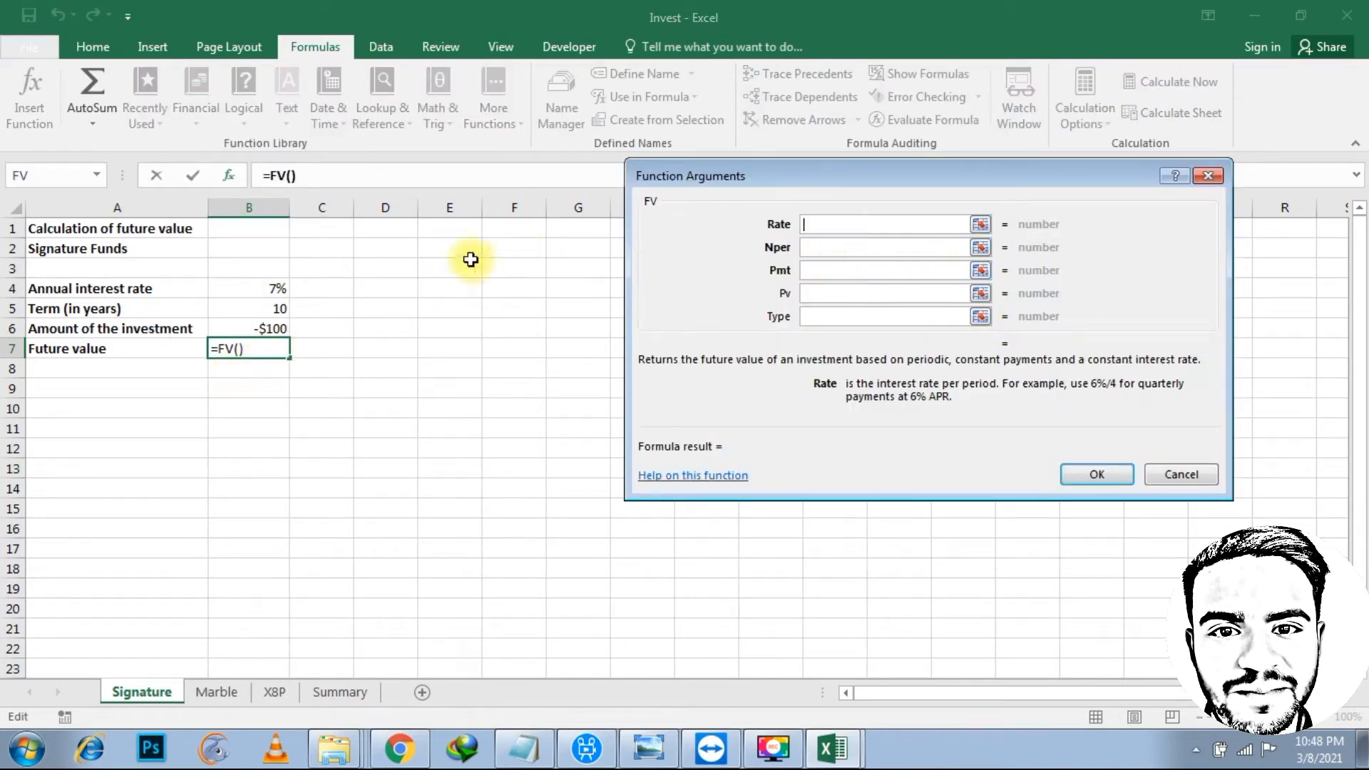
Set the FV Rate argument to the monthly interest rate, B4/12
click(257, 288)
click(823, 220)
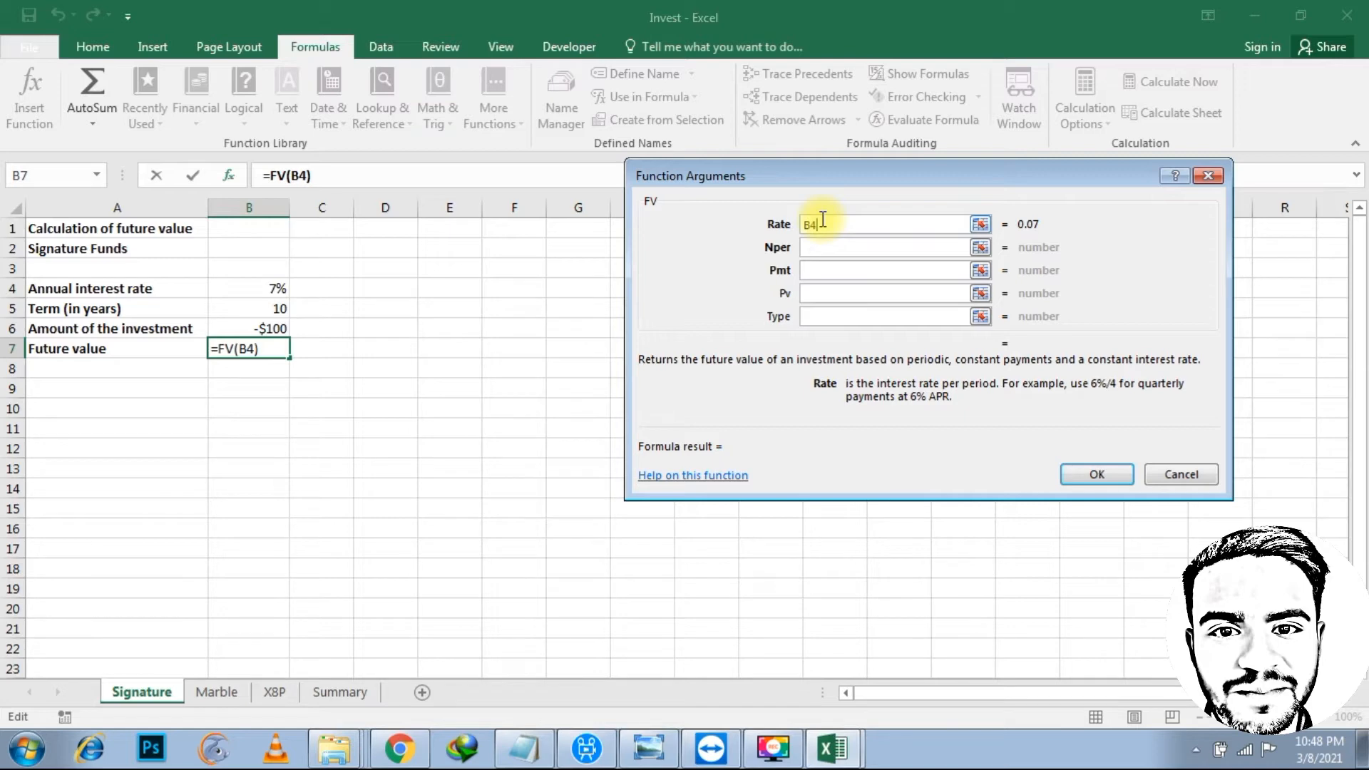
text(?)
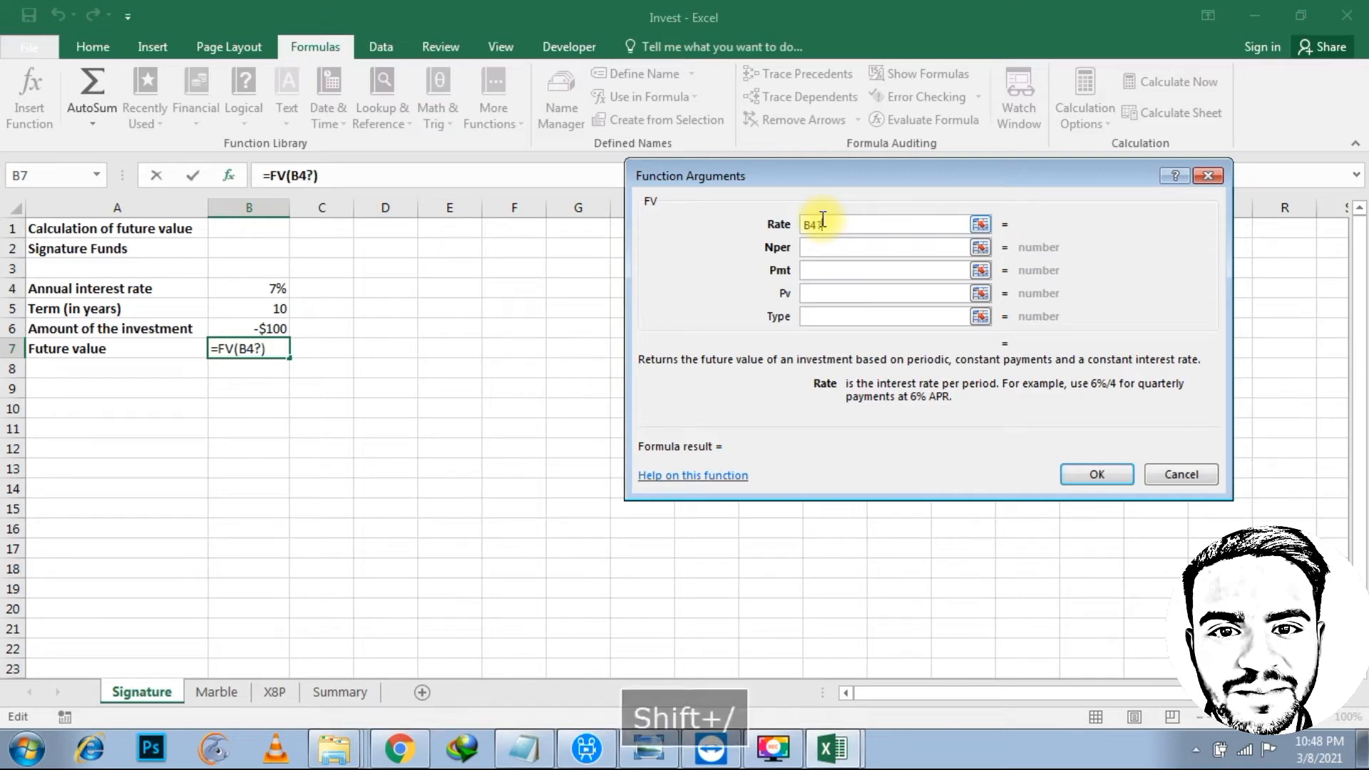
key(BackSpace)
text(/)
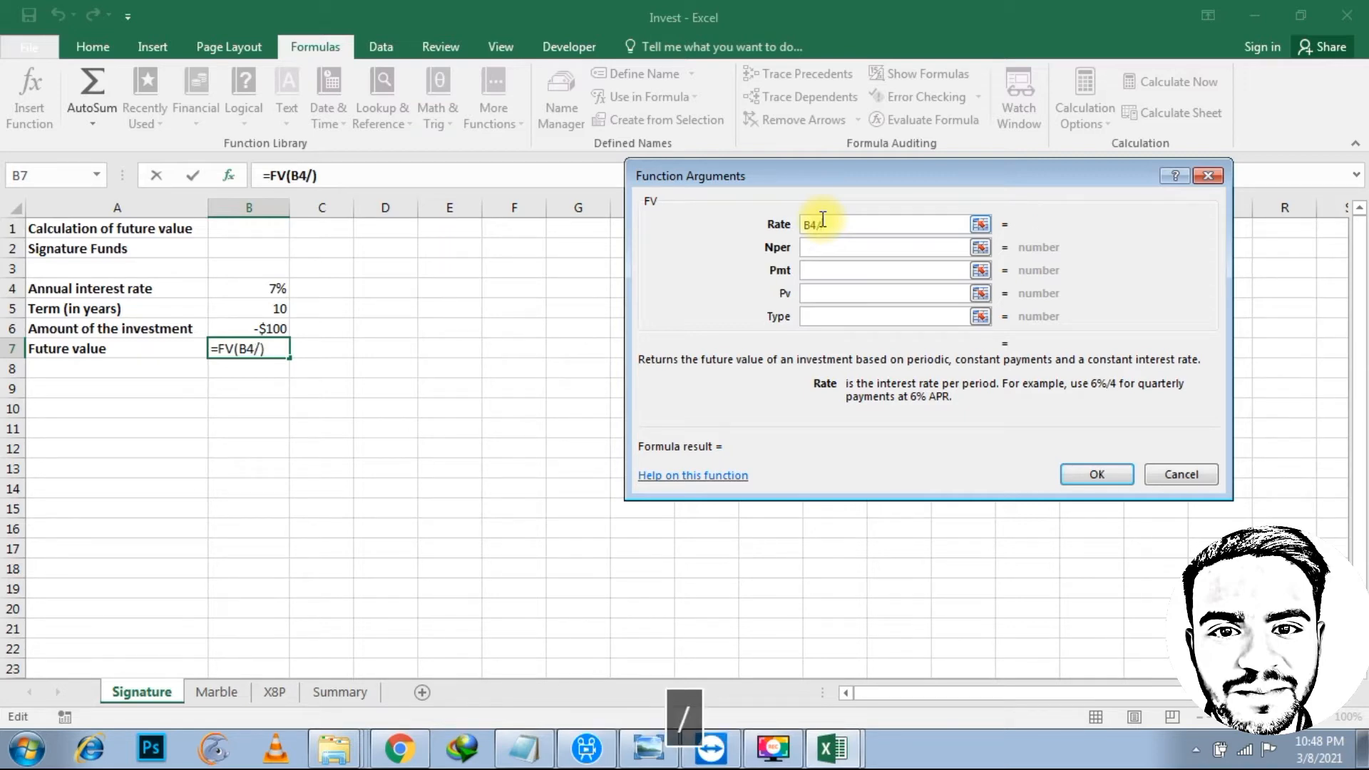
text(12)
Set the FV Nper argument to the number of monthly periods, B5*12
click(850, 264)
click(853, 247)
click(261, 309)
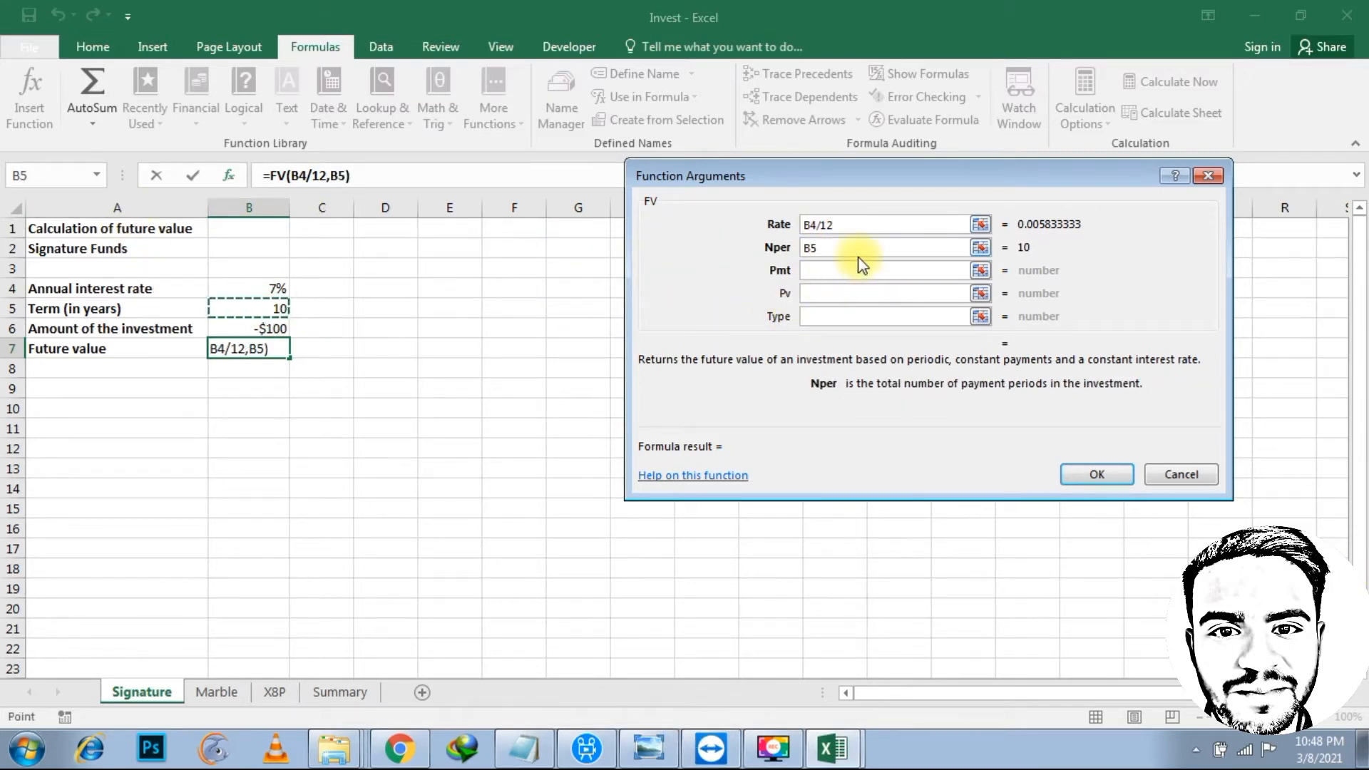
text(*12)
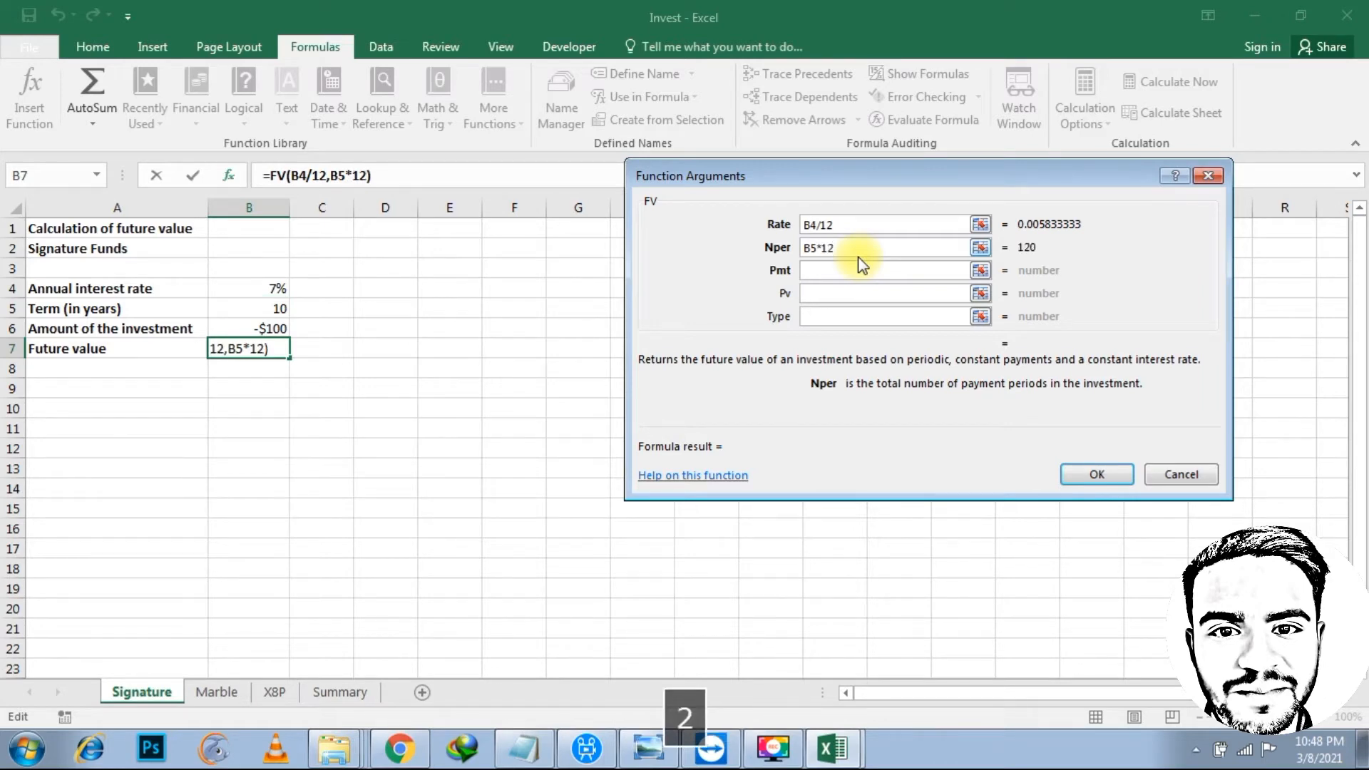
Set the FV Pmt argument to the investment amount in B6 and confirm the function in B7
click(838, 270)
click(251, 325)
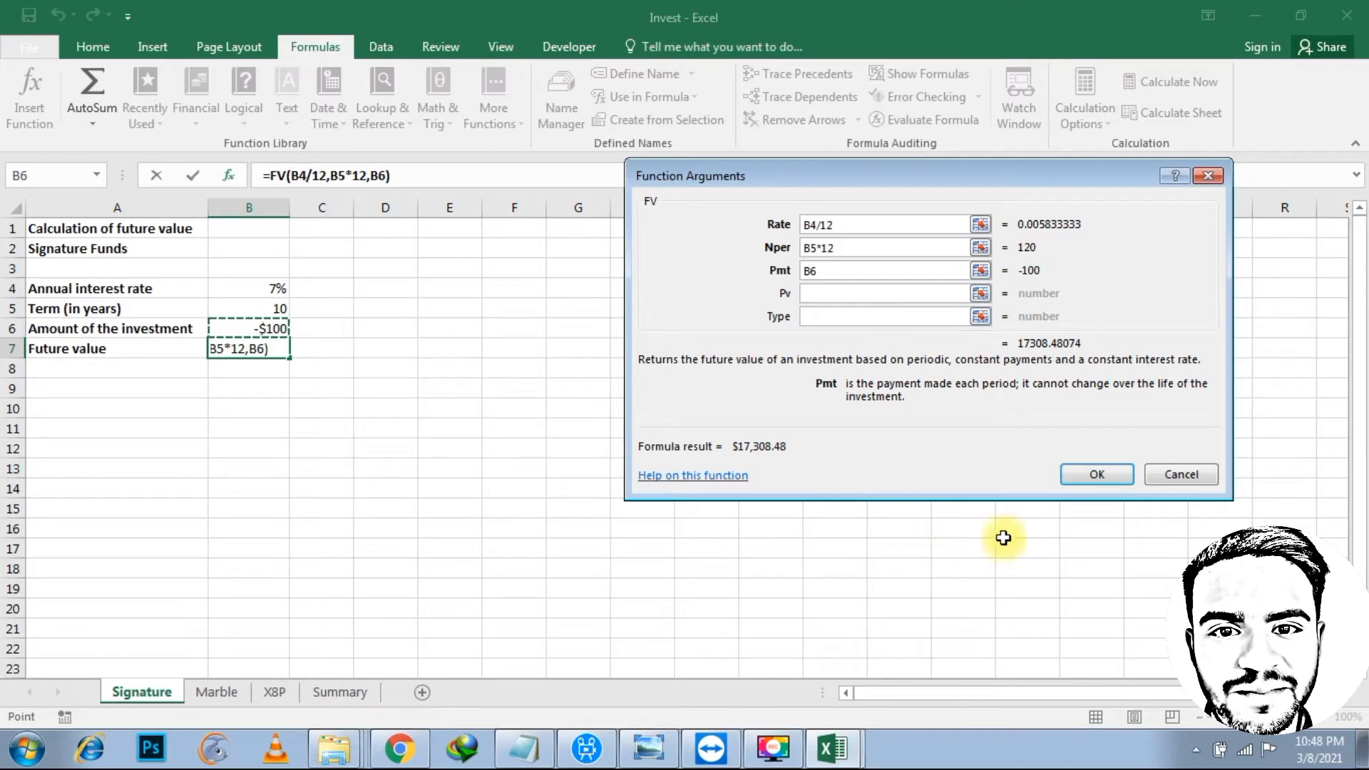
click(1104, 478)
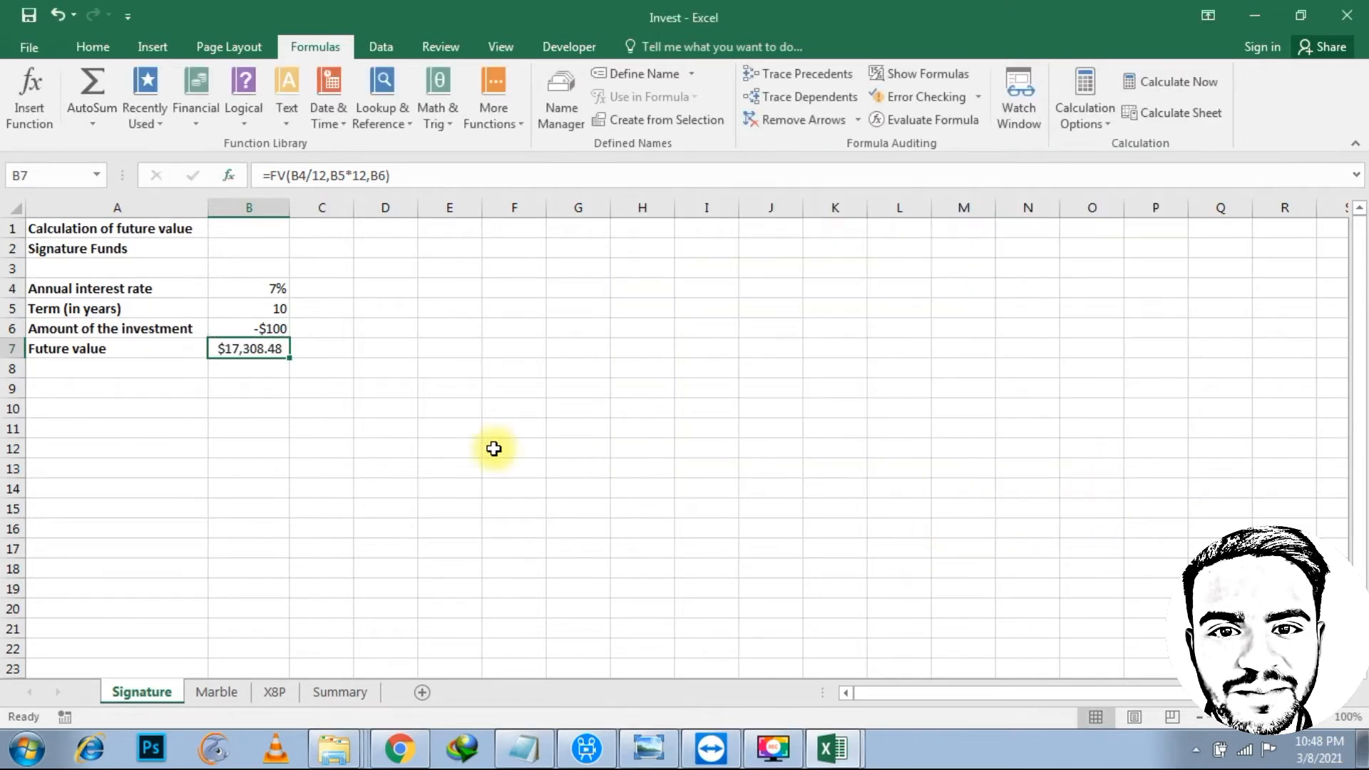
Review the FV formula in B7 together with the term and investment amount cells it uses
click(245, 371)
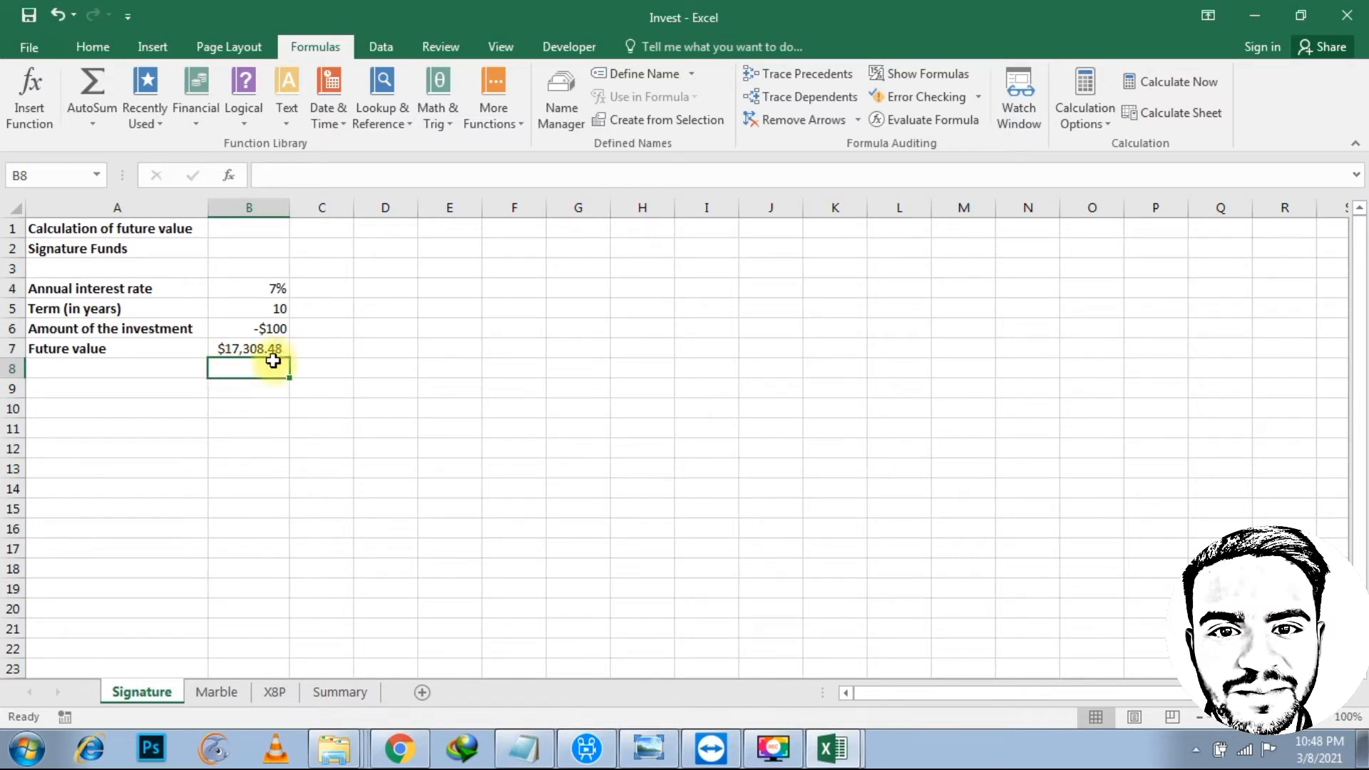
click(261, 345)
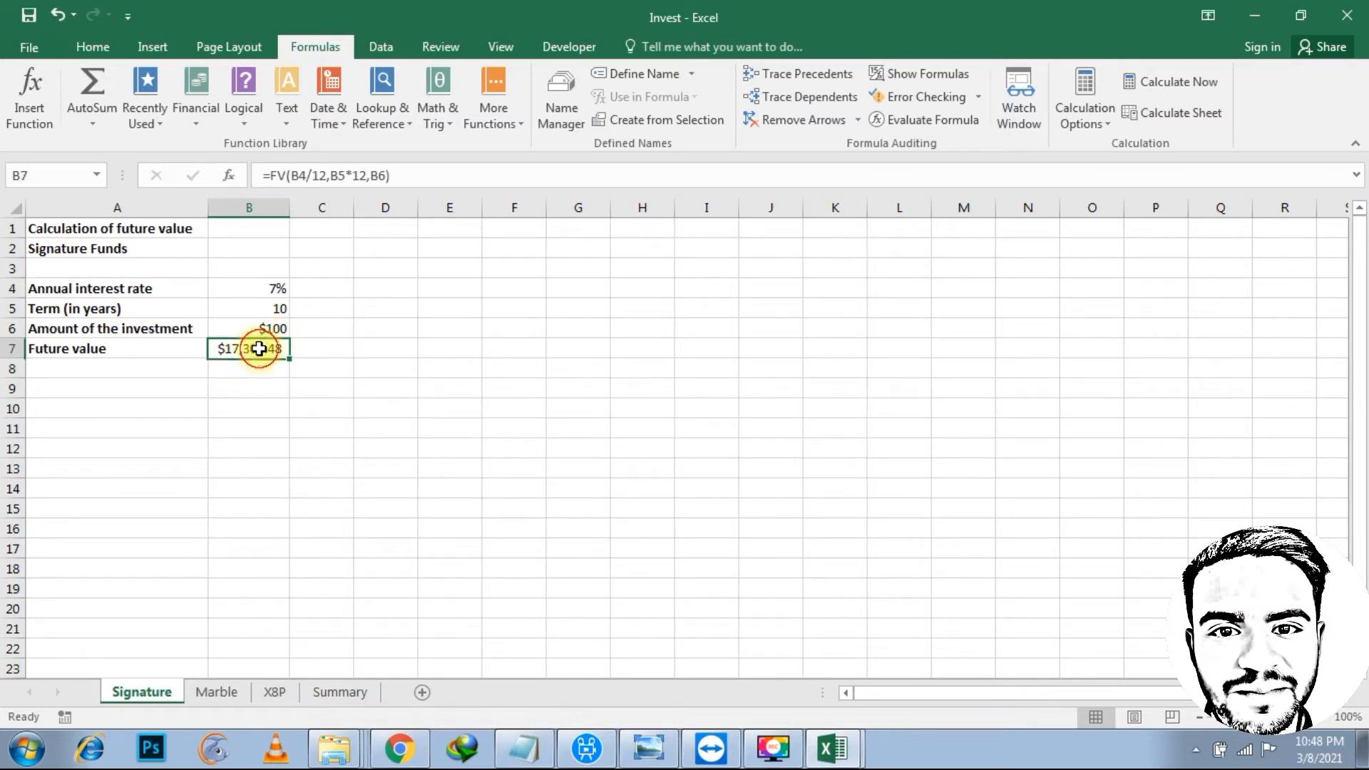
click(287, 312)
click(284, 325)
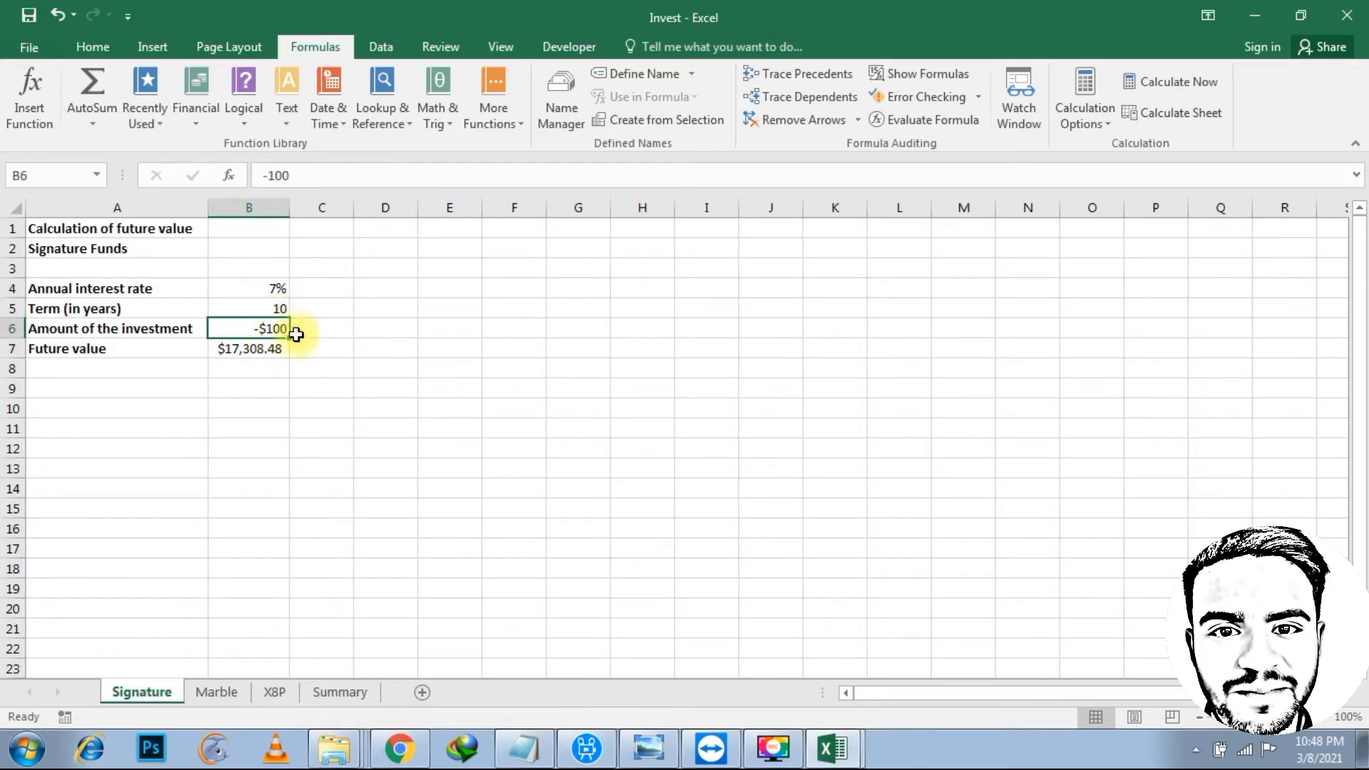
click(300, 332)
drag(114, 230, 287, 397)
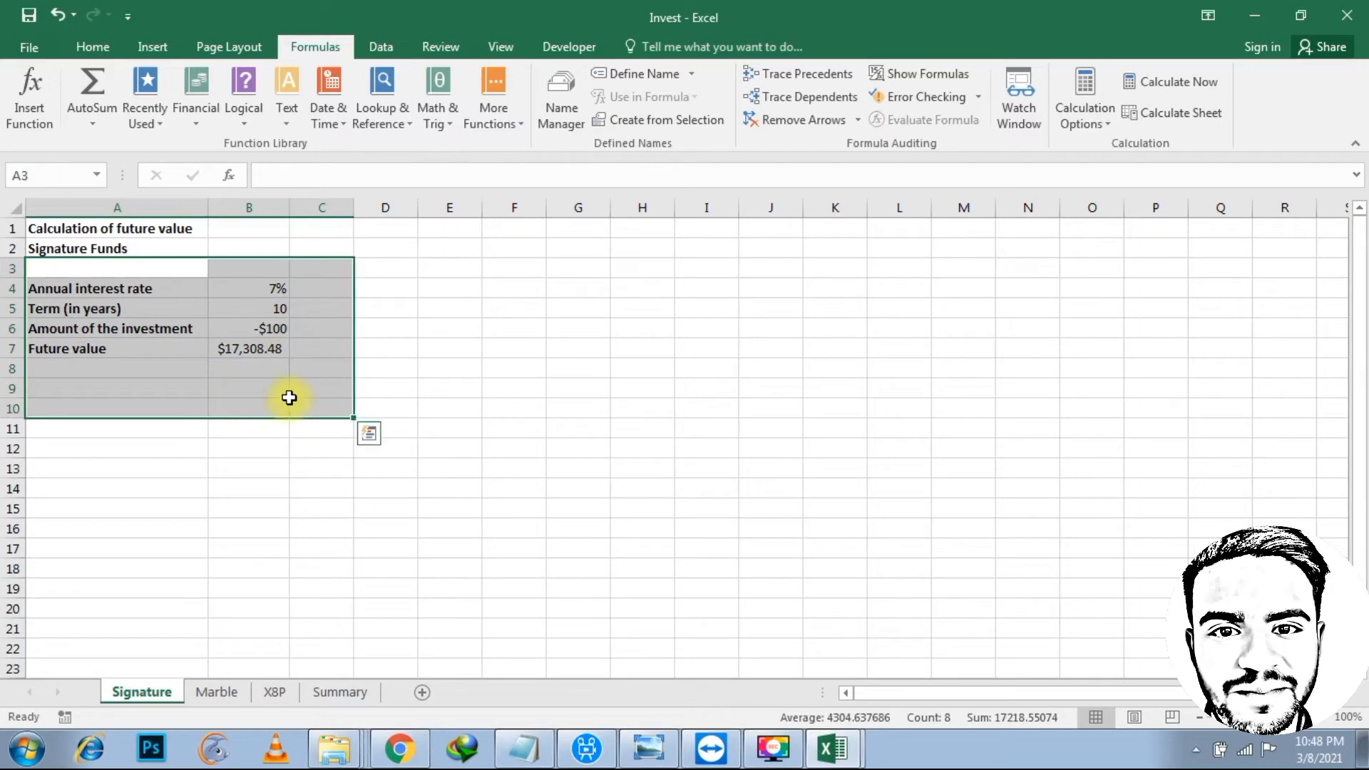
click(214, 385)
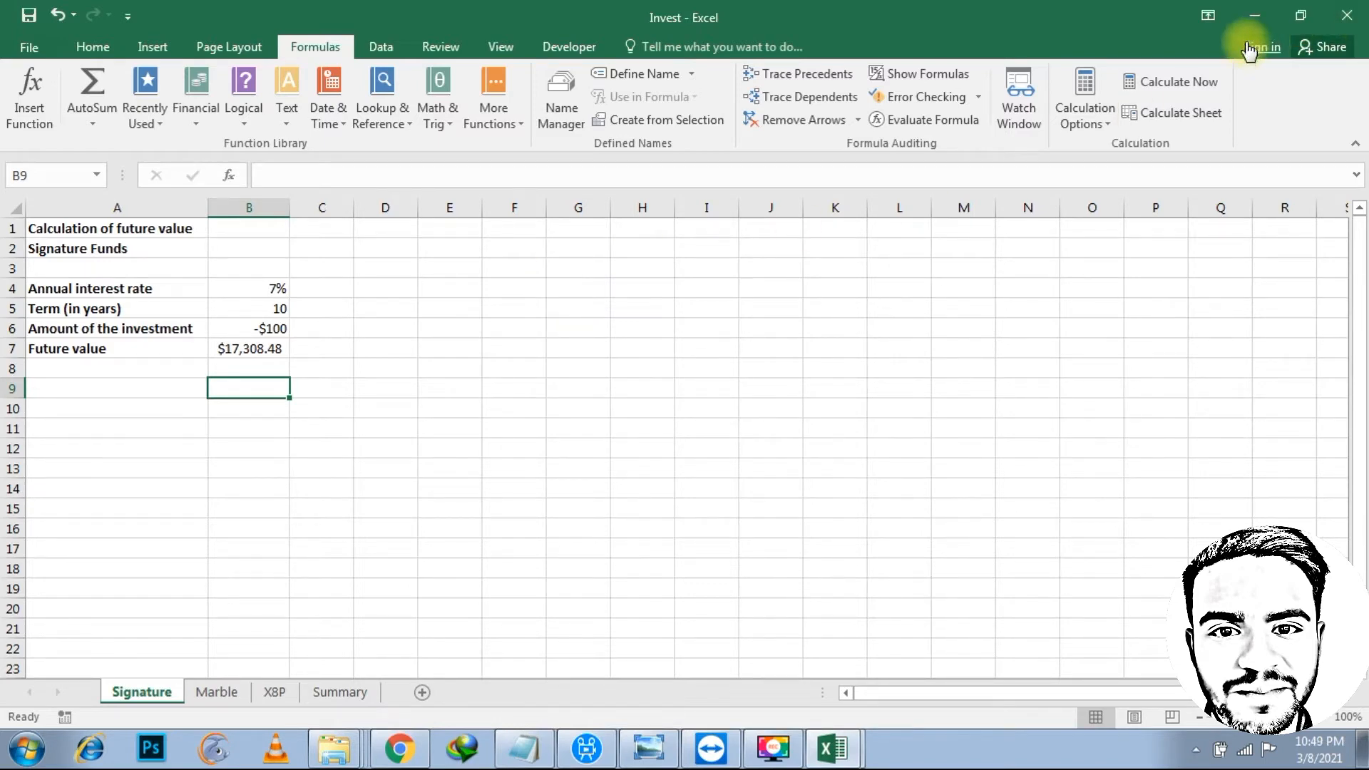
Minimize the Invest and Loan workbooks and highlight the PDURATION entry in the Notepad function list
drag(1252, 10, 1230, 46)
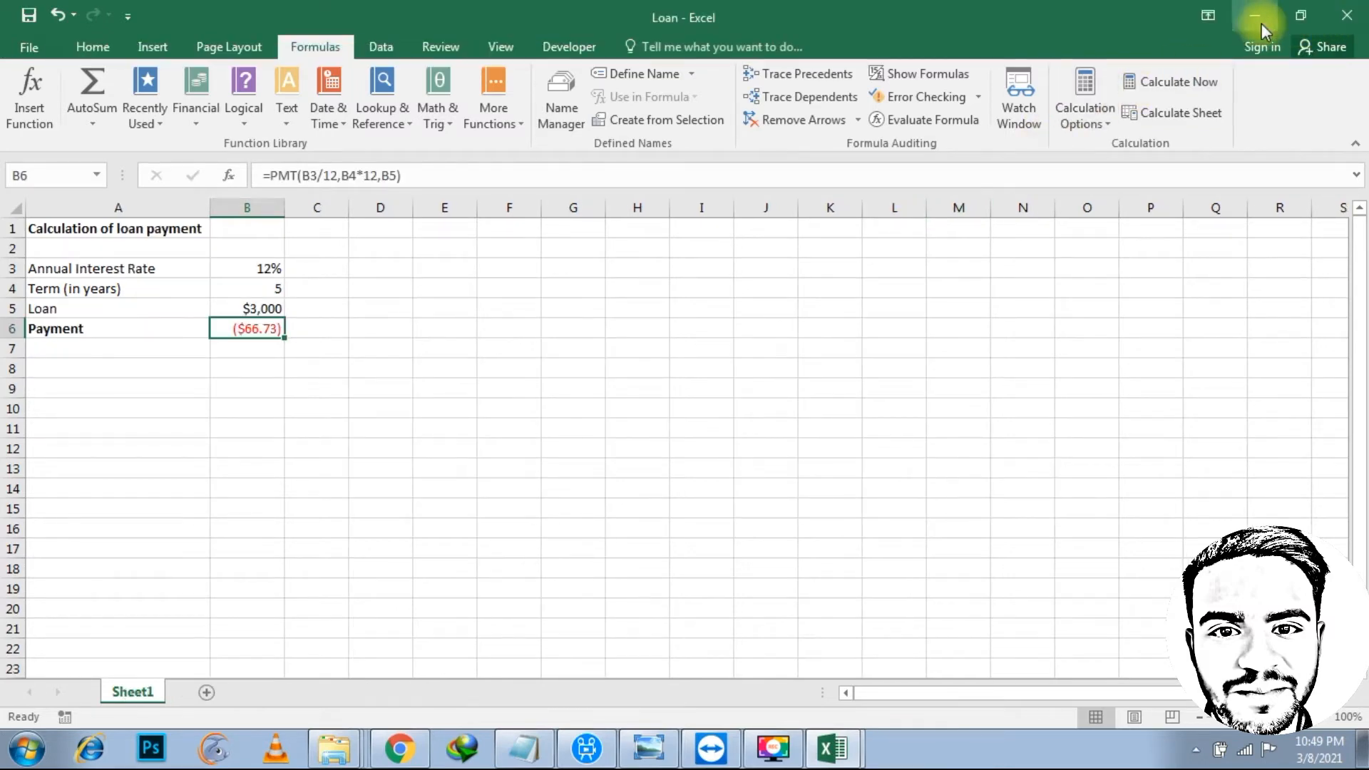
drag(1257, 16, 1248, 39)
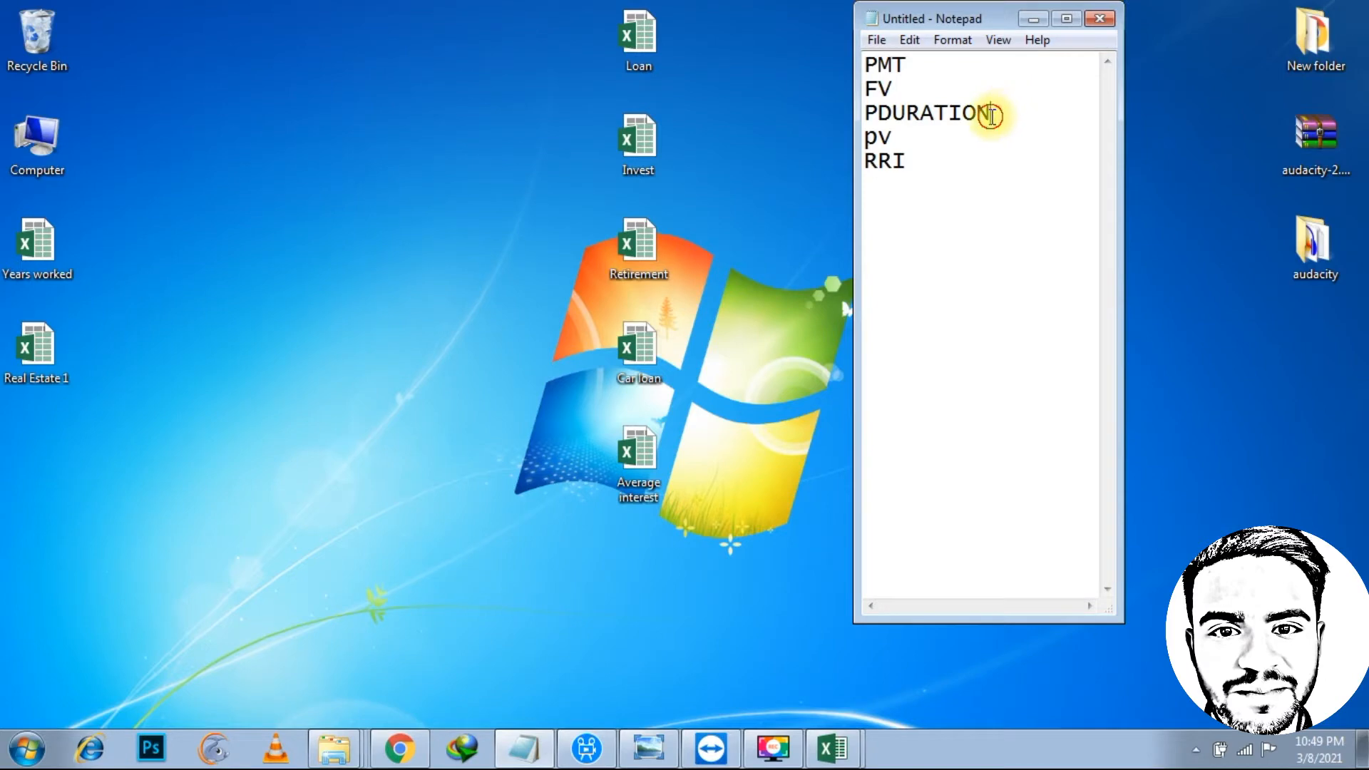
shift+click(877, 114)
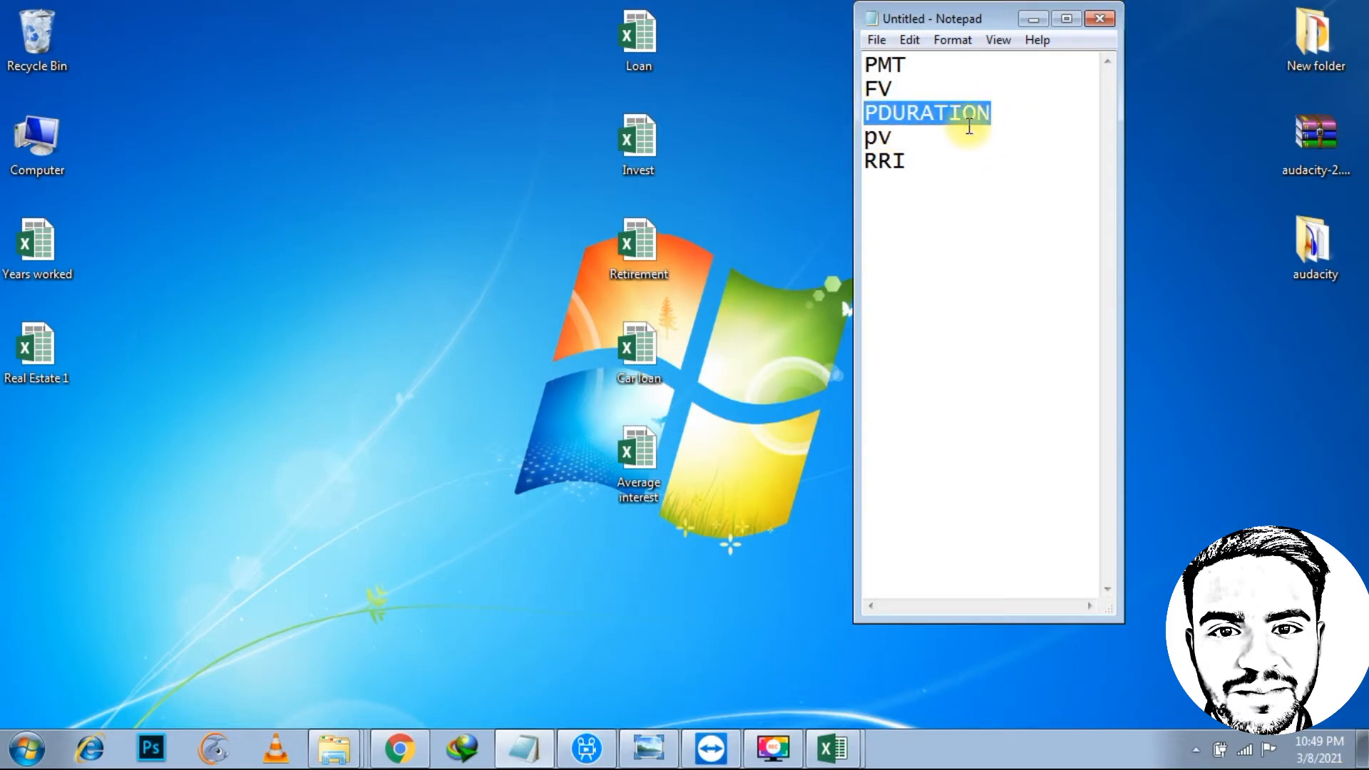
click(923, 116)
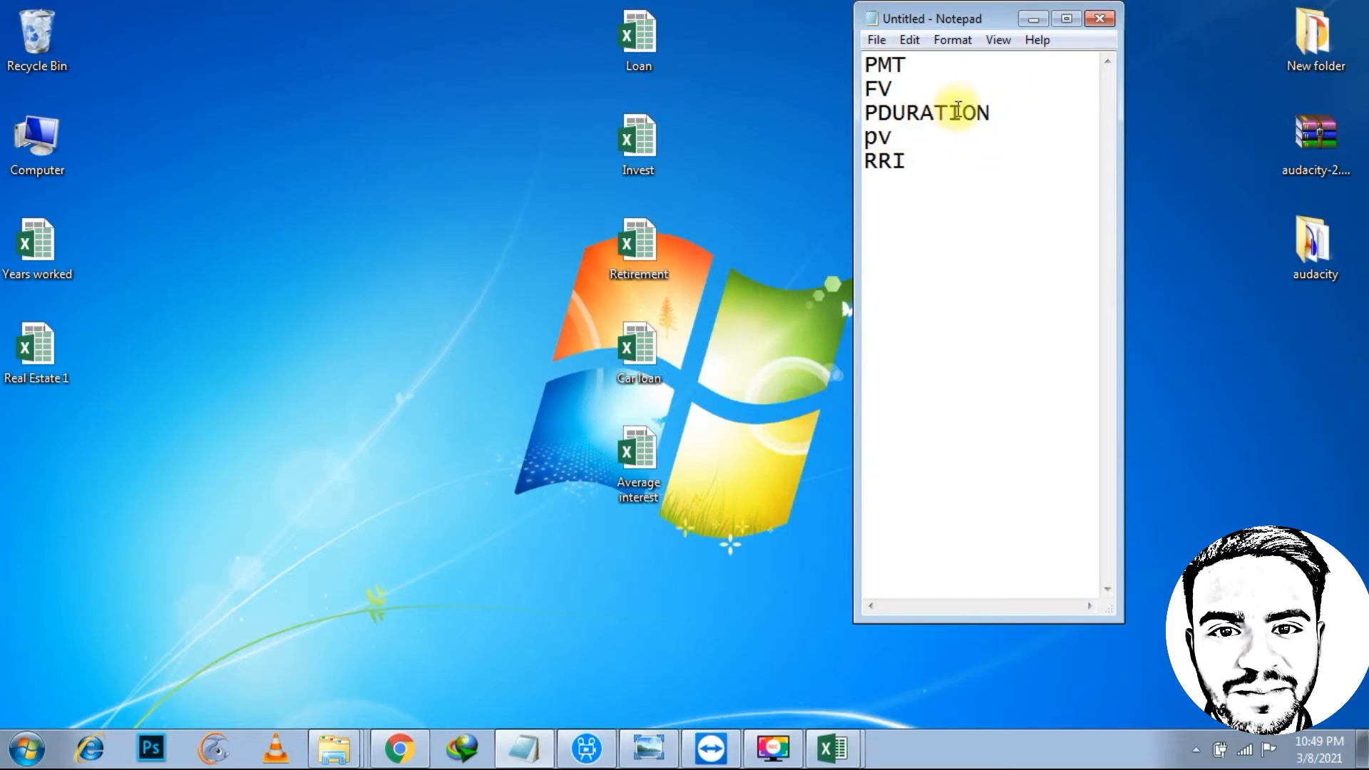
double_click(959, 110)
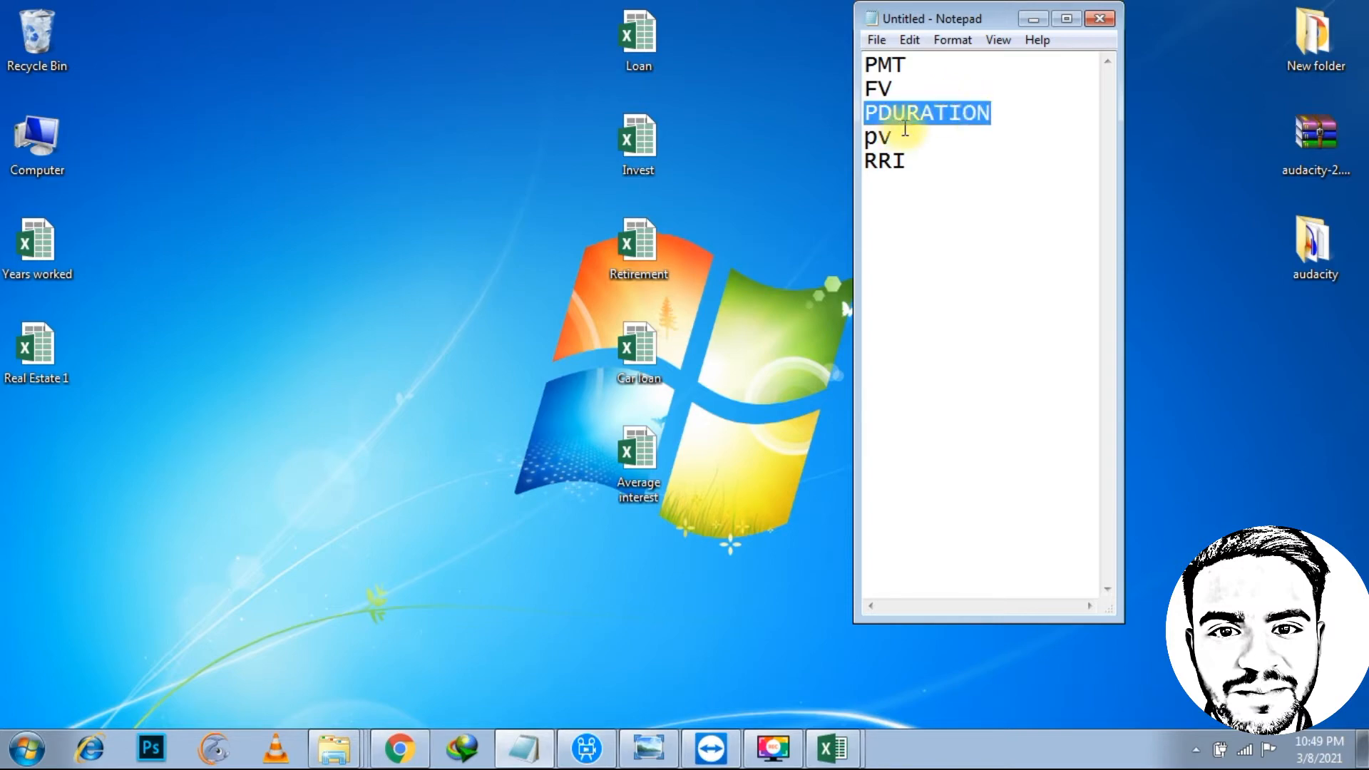
Open the Retirement workbook from the desktop and review its initial investment and required retirement amount cells
double_click(639, 249)
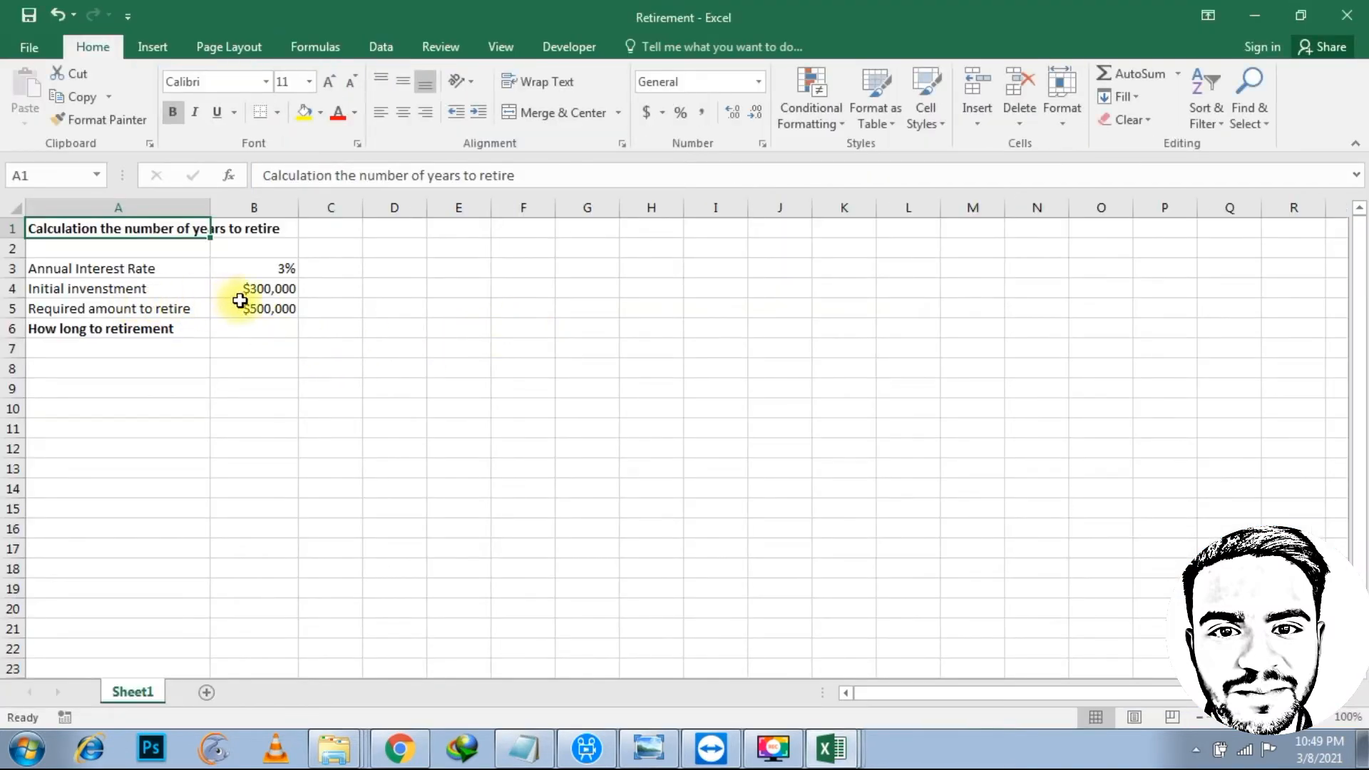
click(281, 286)
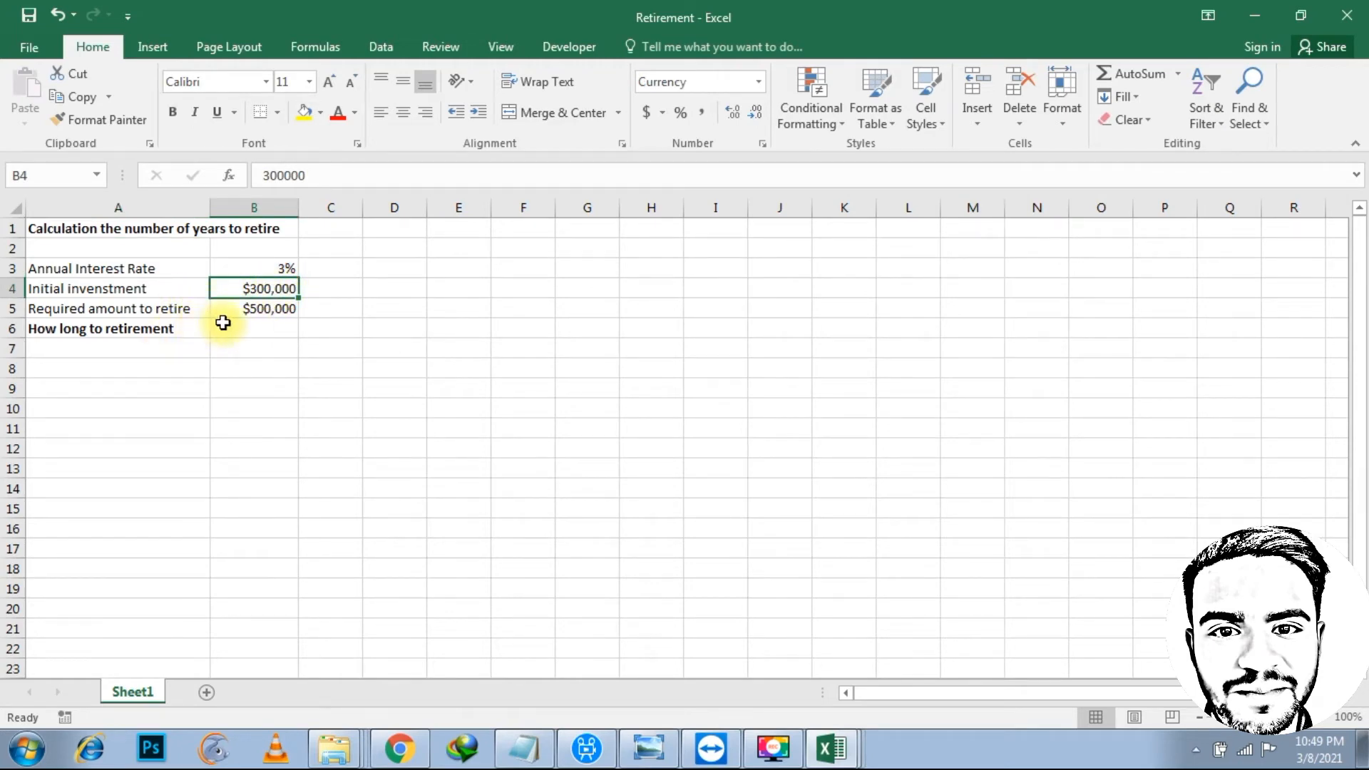
click(274, 308)
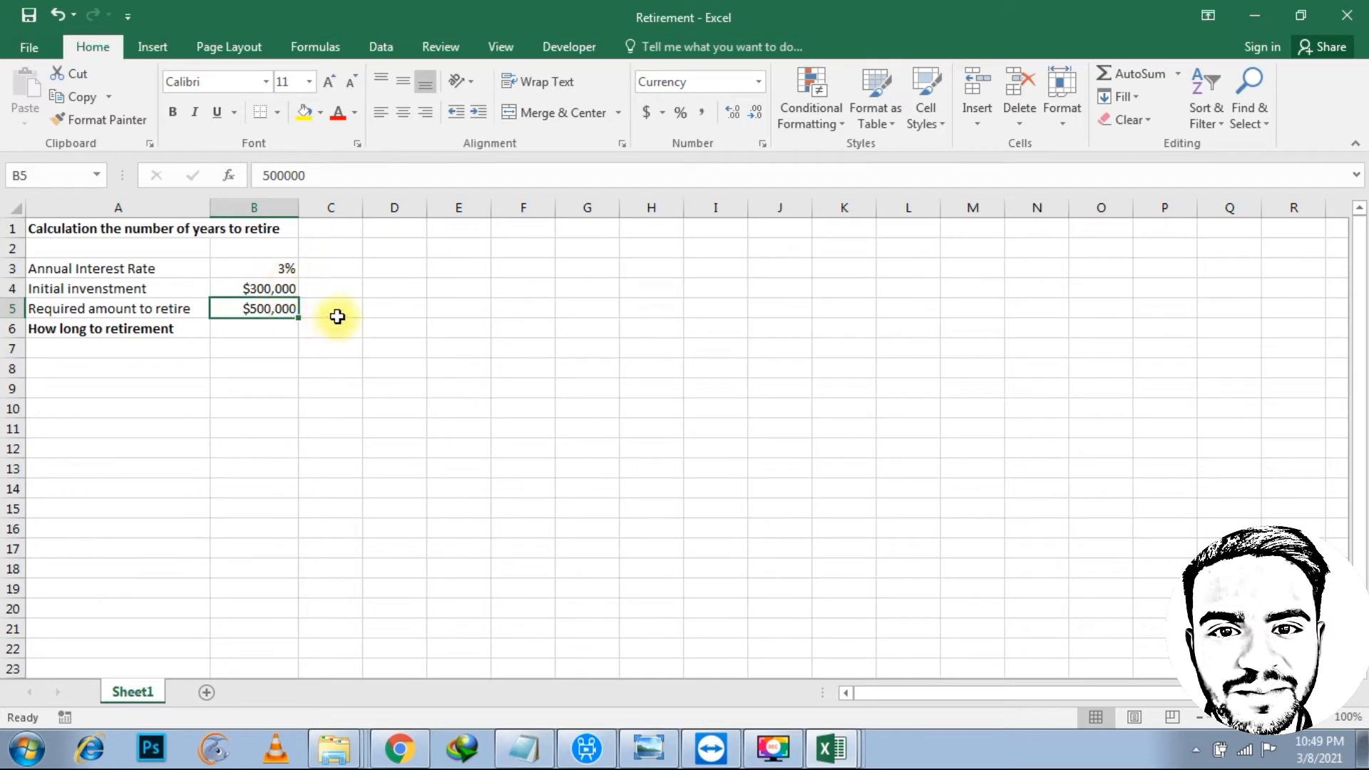
Review the interest rate, initial investment and required retirement amount in B3:B5 and minimize the Retirement and Loan workbooks
click(415, 314)
click(286, 318)
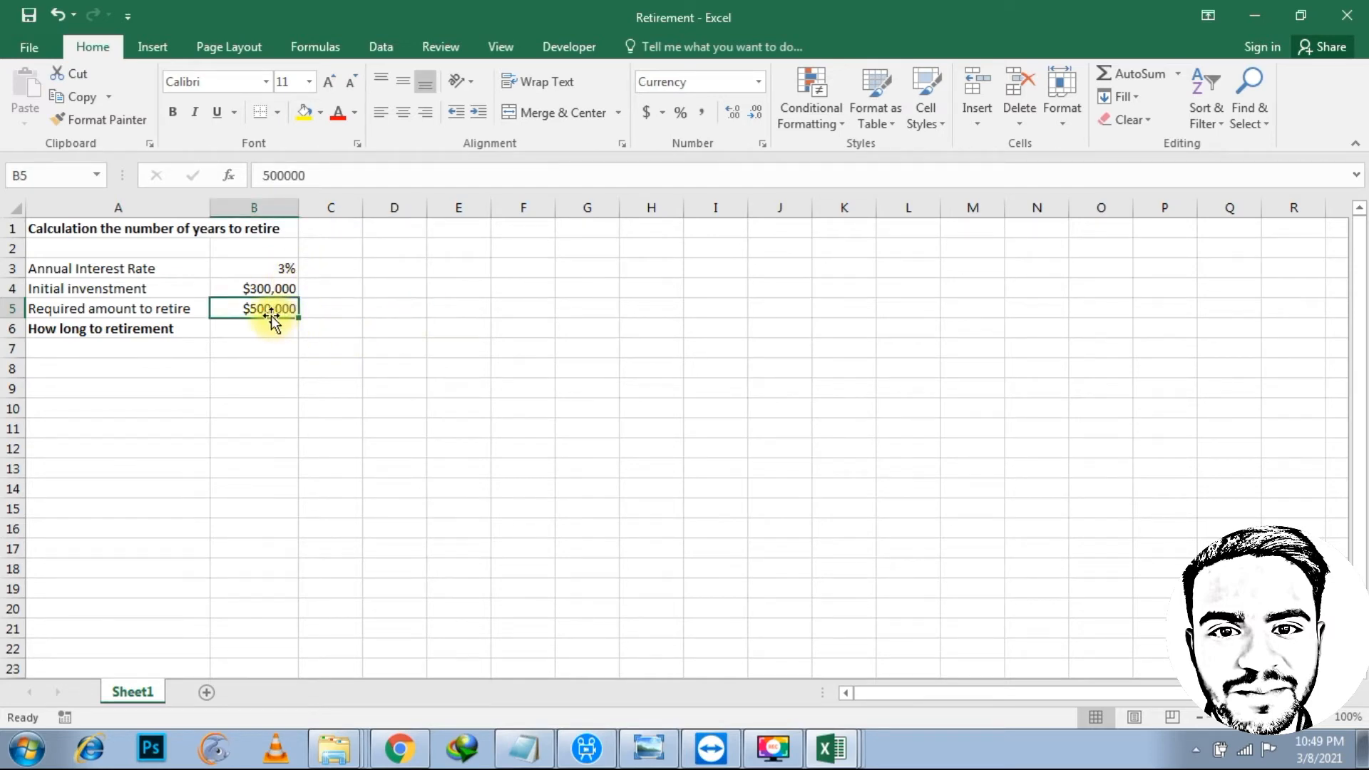
click(271, 330)
click(272, 309)
click(276, 269)
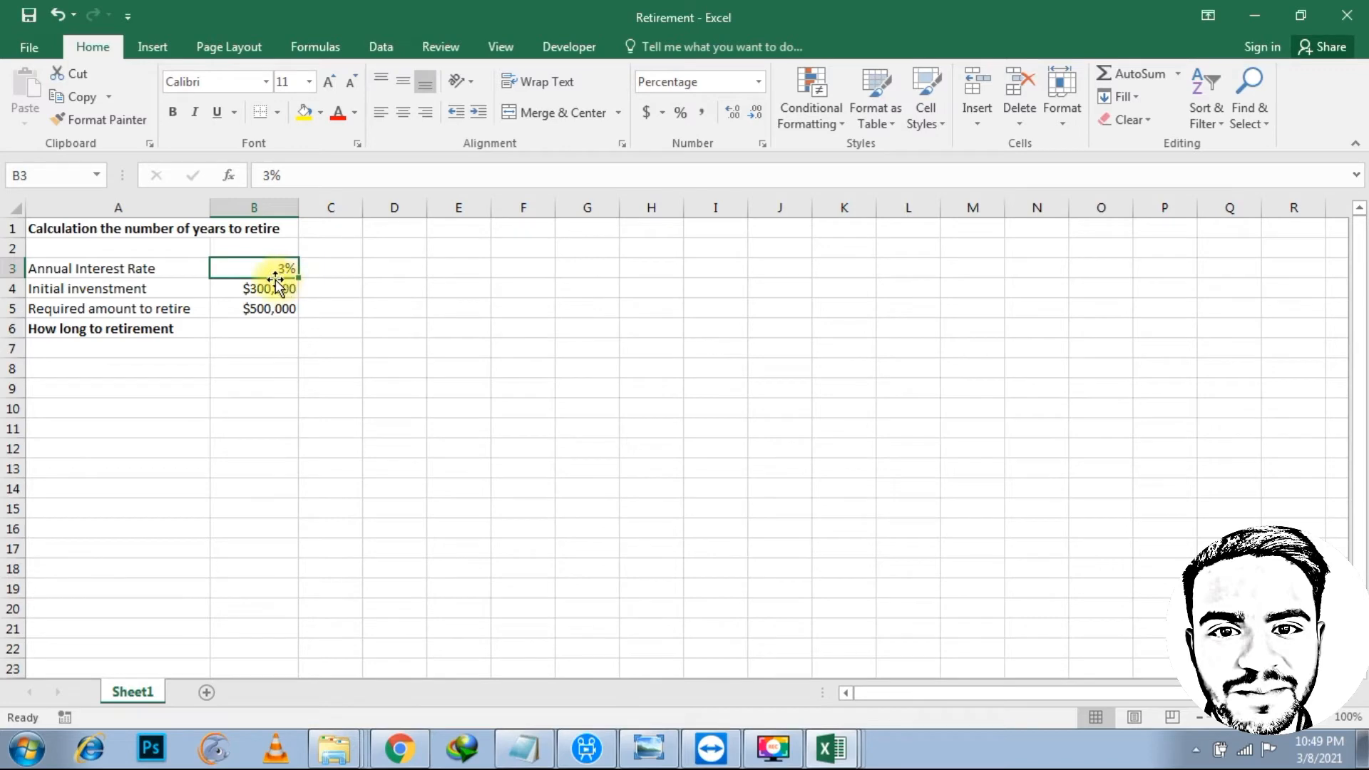
click(273, 287)
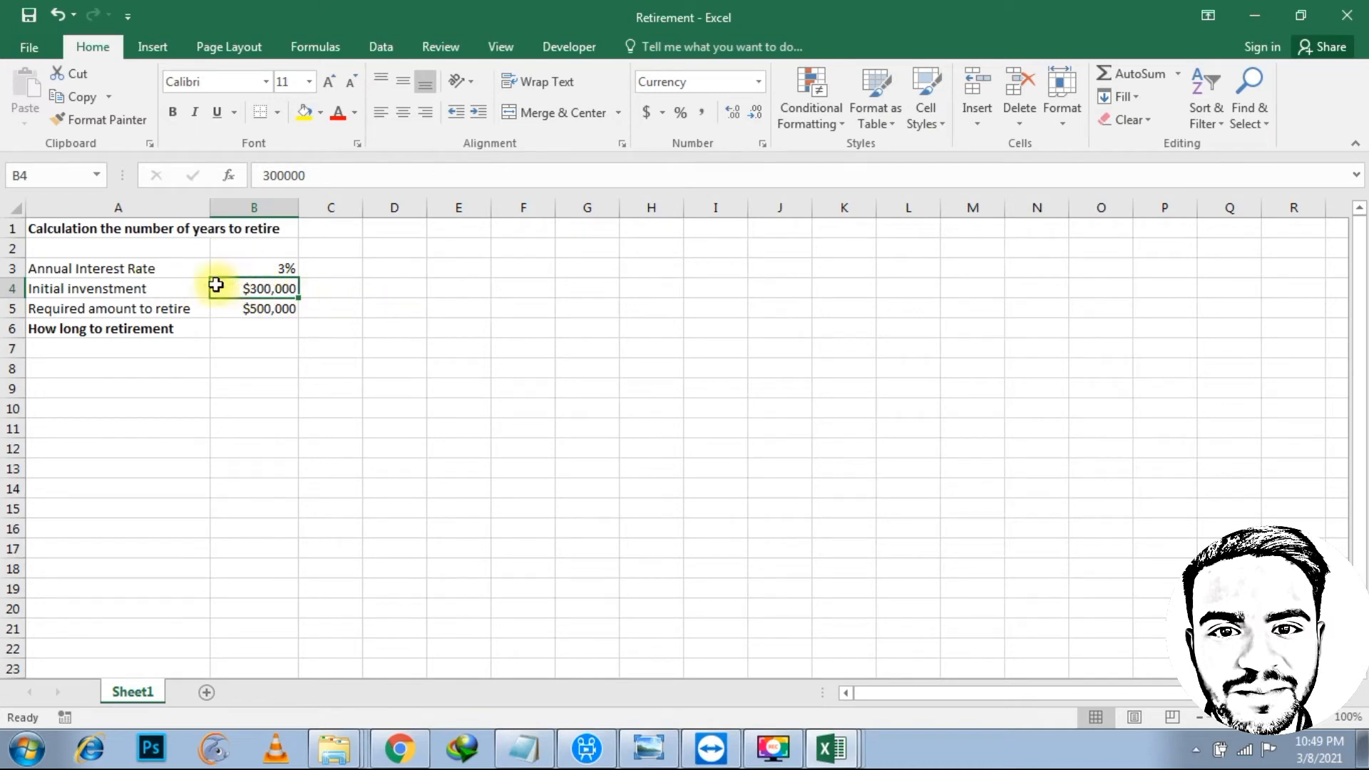
click(278, 309)
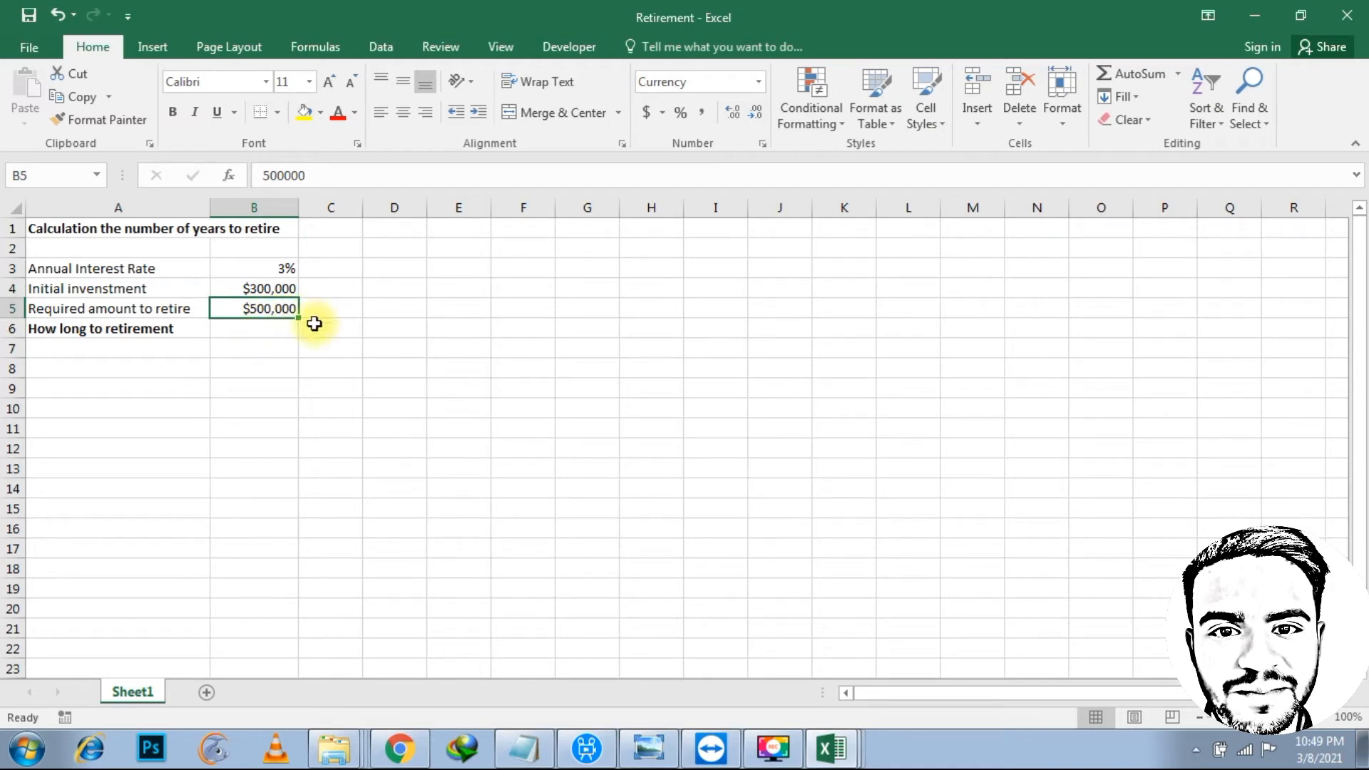
click(261, 332)
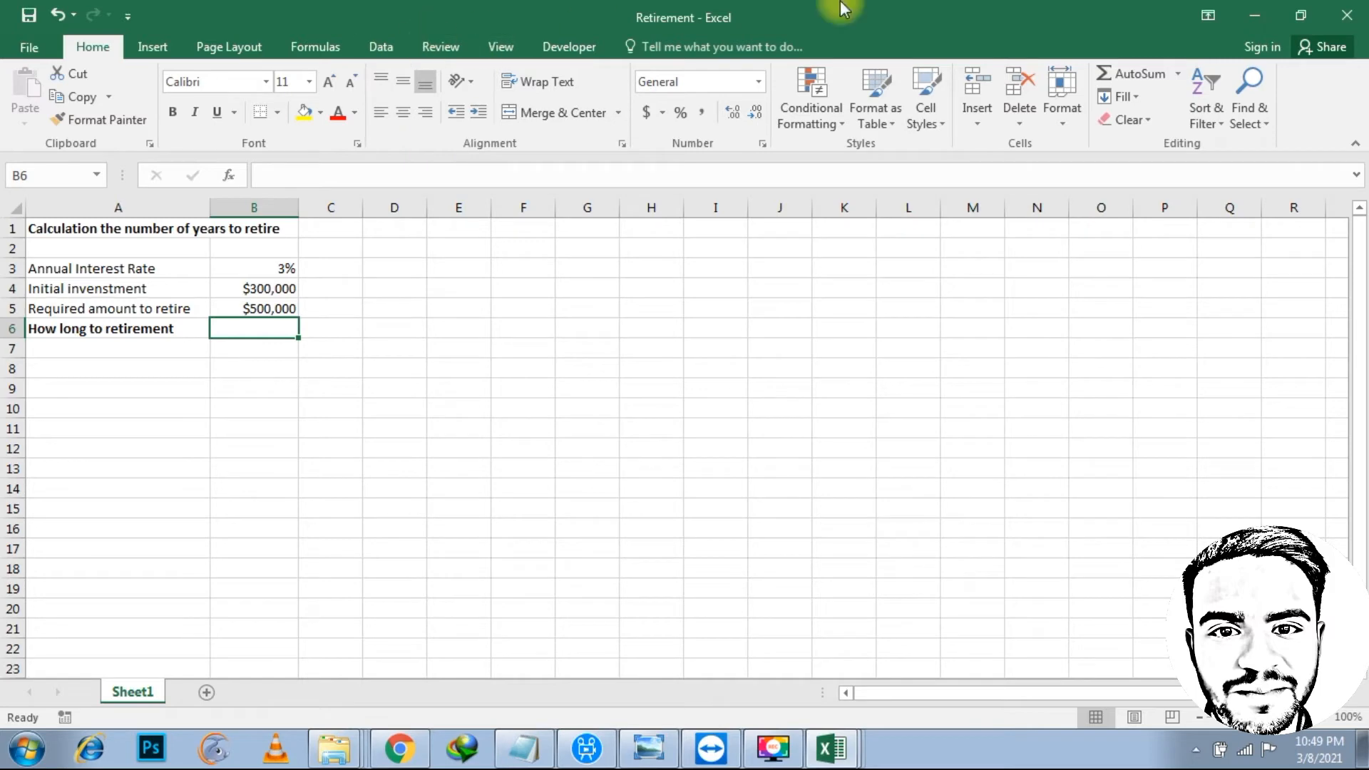
click(1257, 16)
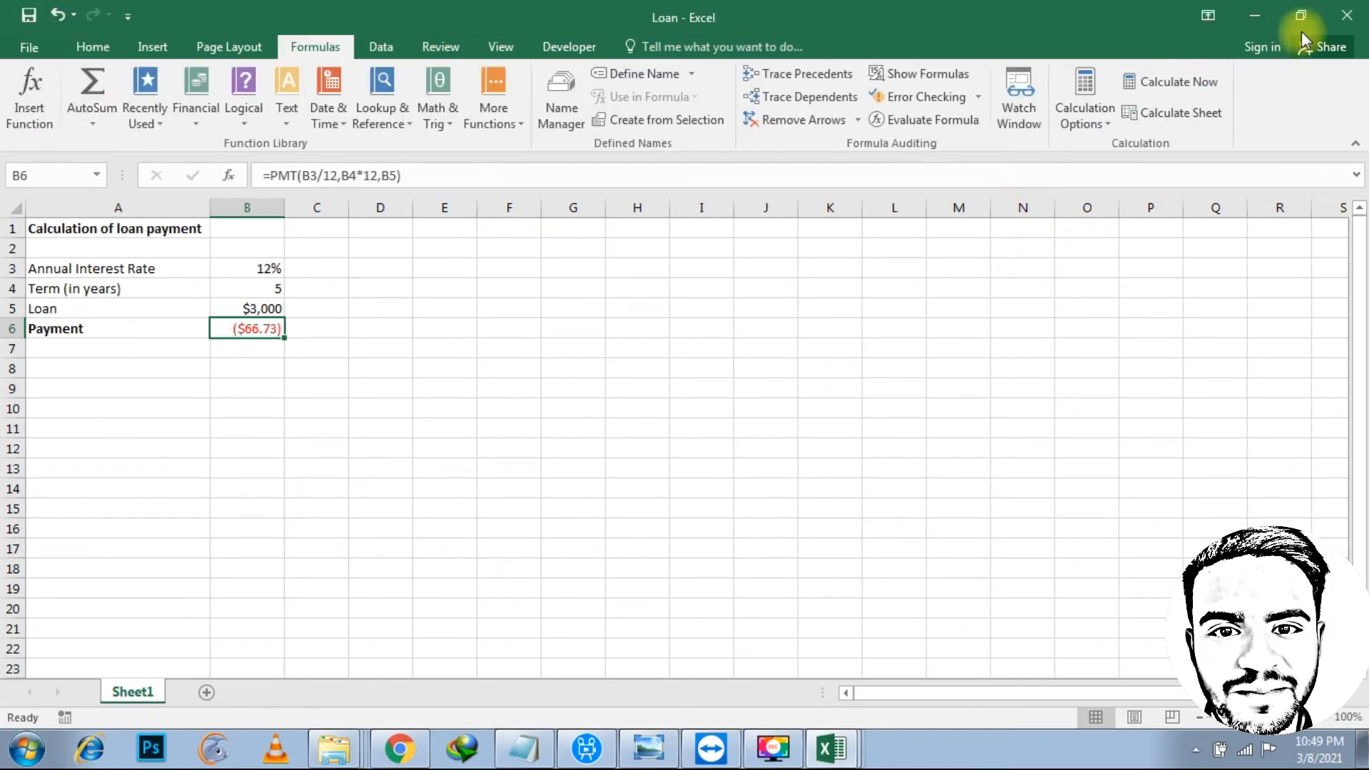
click(1255, 15)
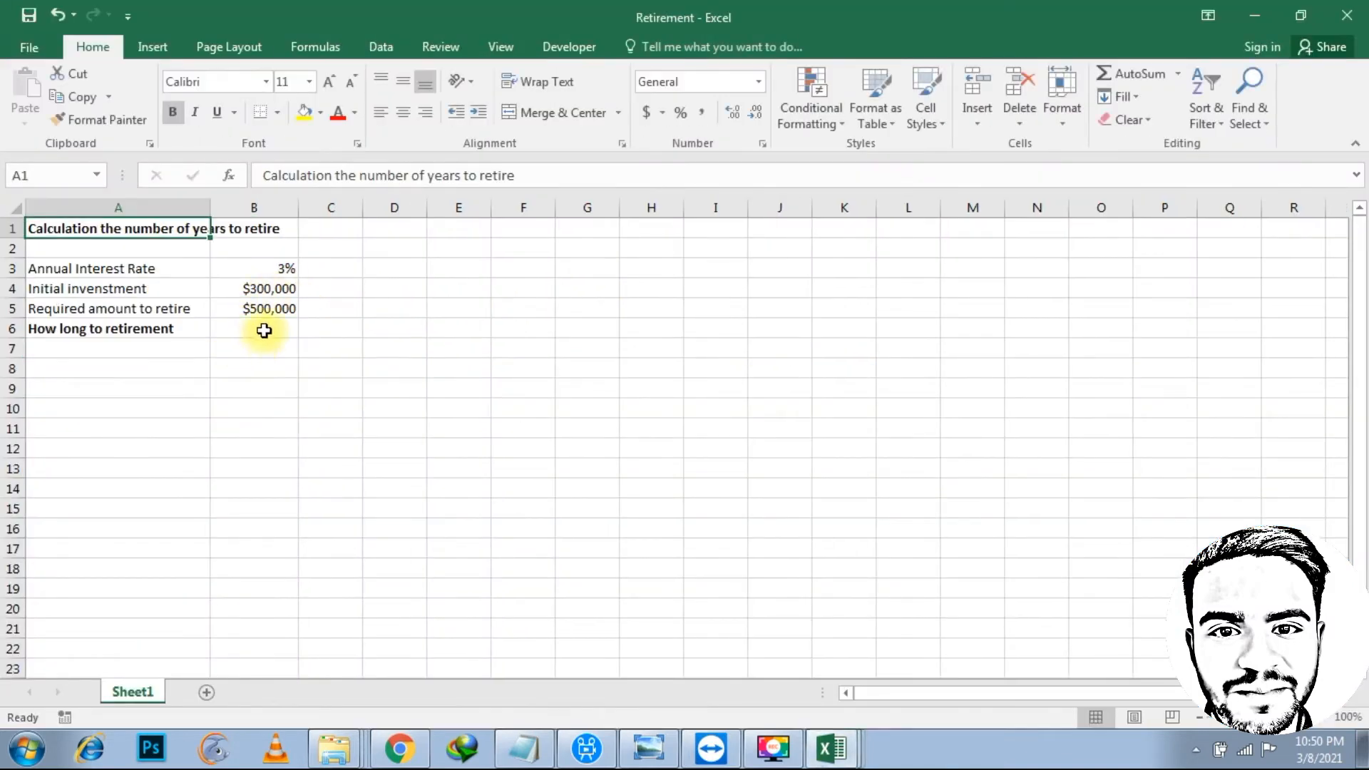
Insert the PDURATION financial function in cell B6 of the Retirement workbook, beside How long to retirement
click(265, 327)
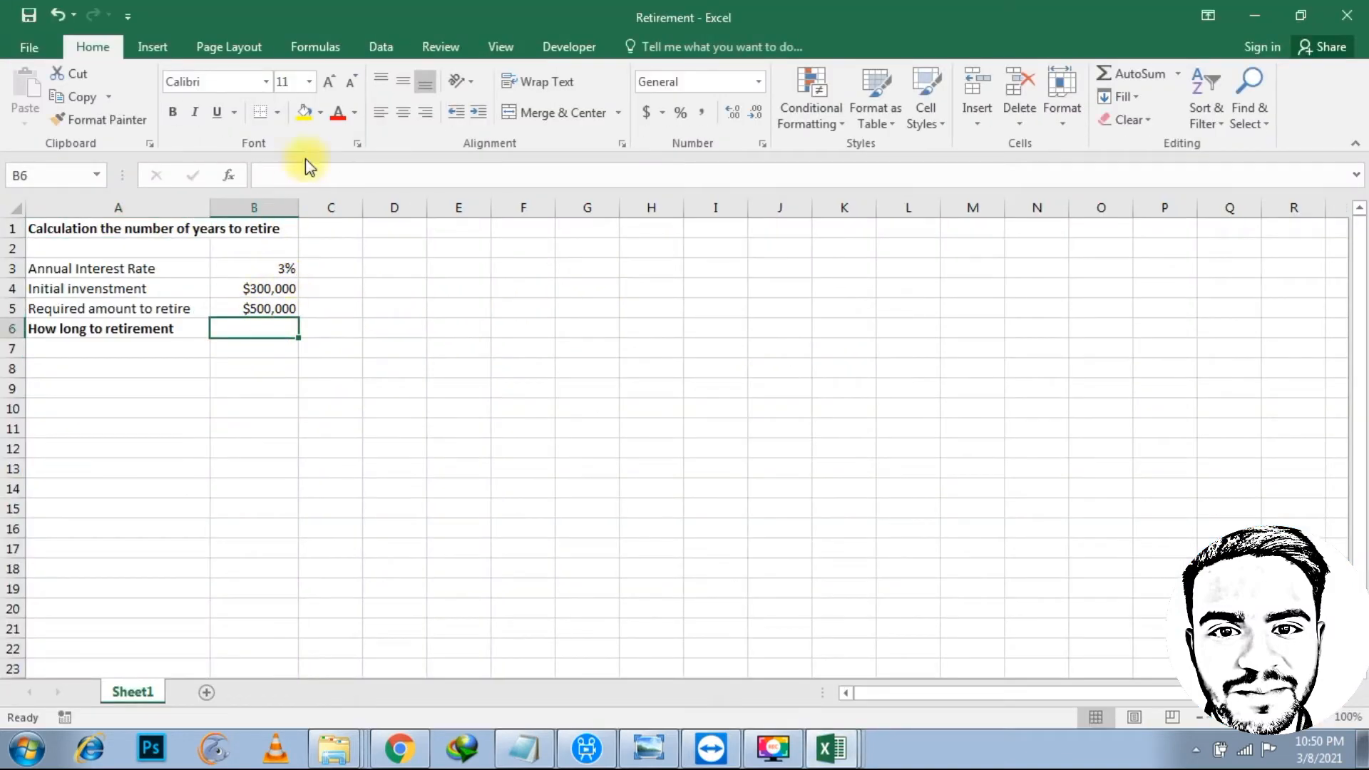
click(315, 46)
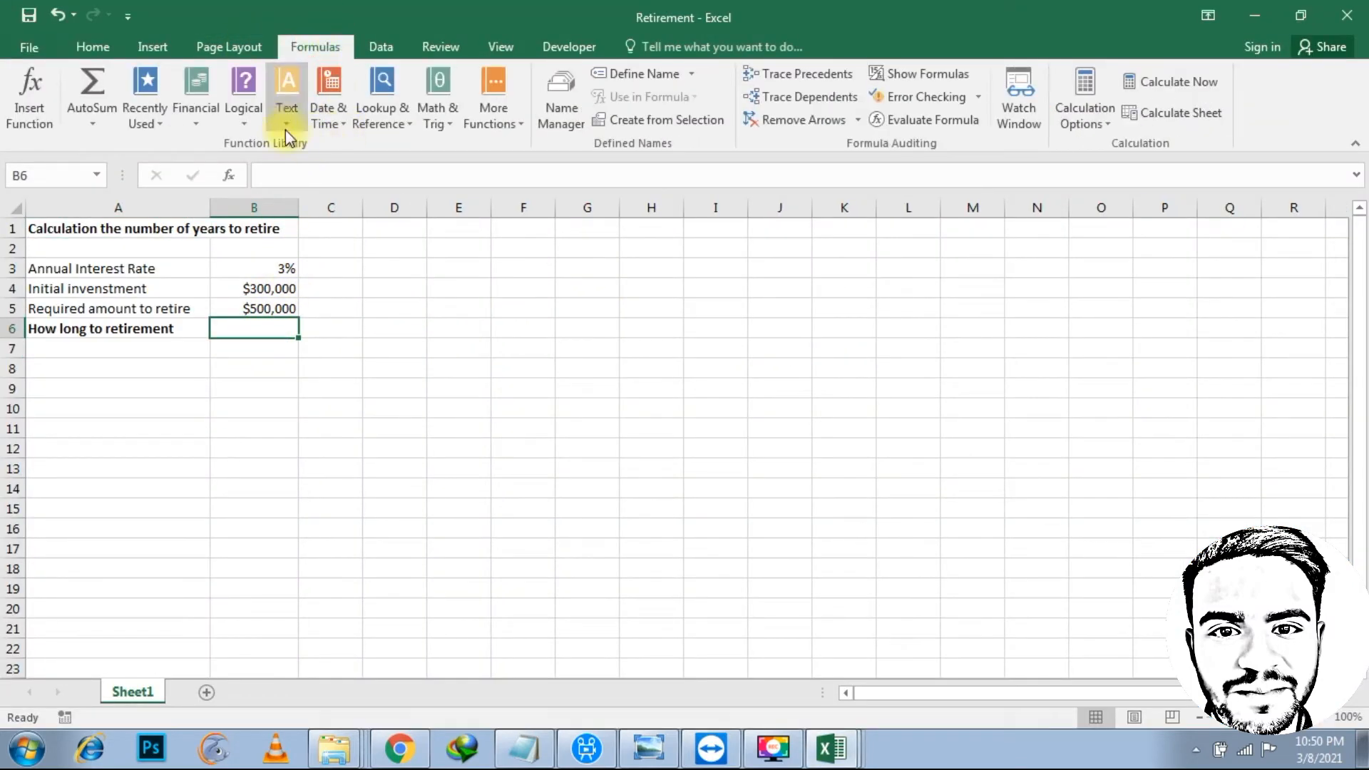
click(194, 117)
scroll(250, 371, down, 8)
scroll(246, 378, down, 2)
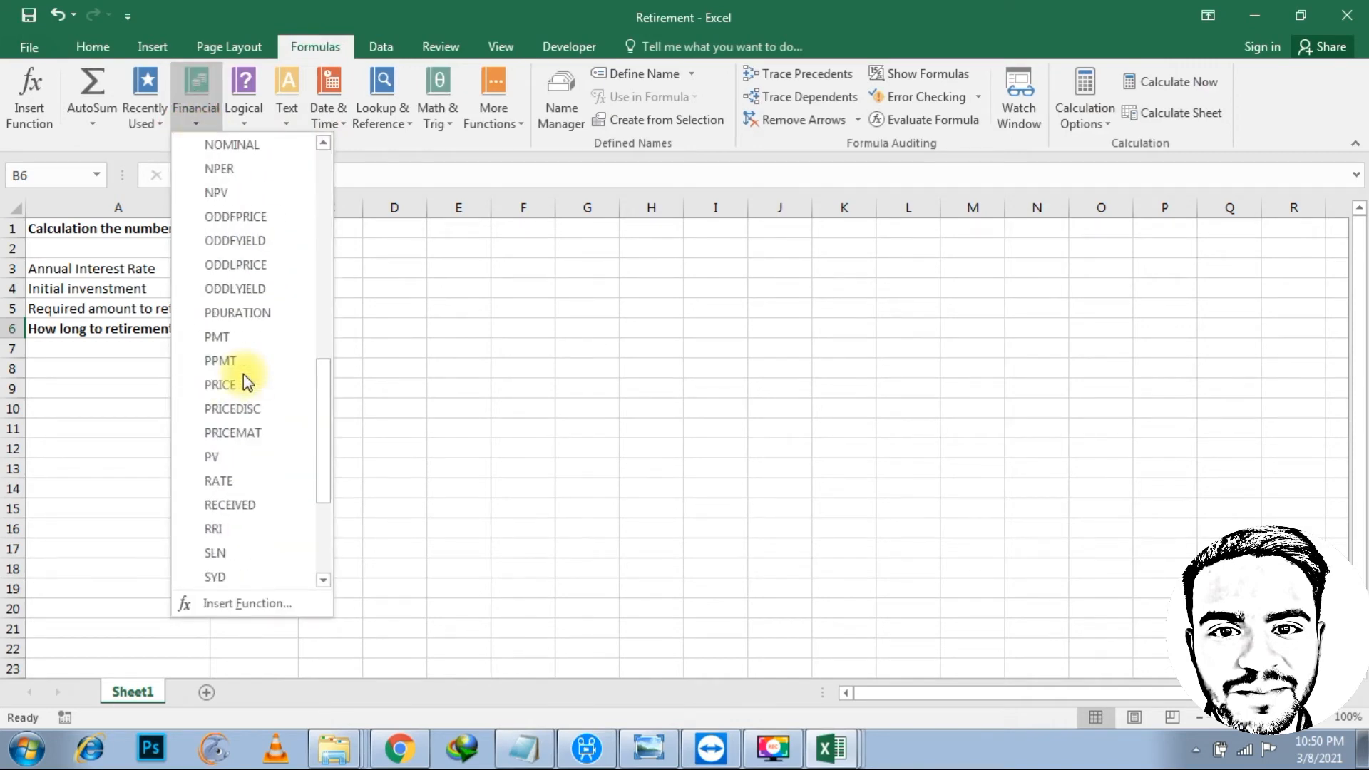
click(235, 313)
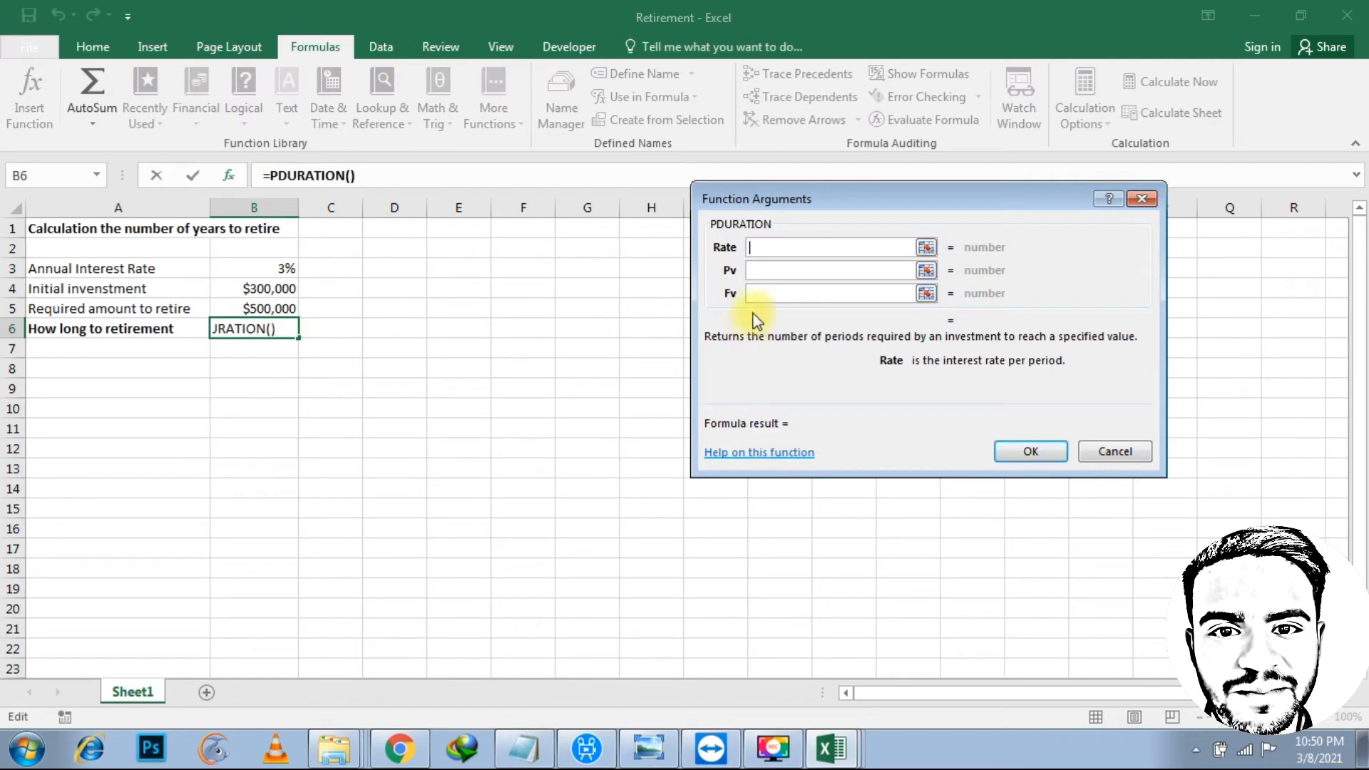
Set the PDURATION arguments to Rate B3, Pv B4 and Fv B5 and confirm the function in B6
click(290, 269)
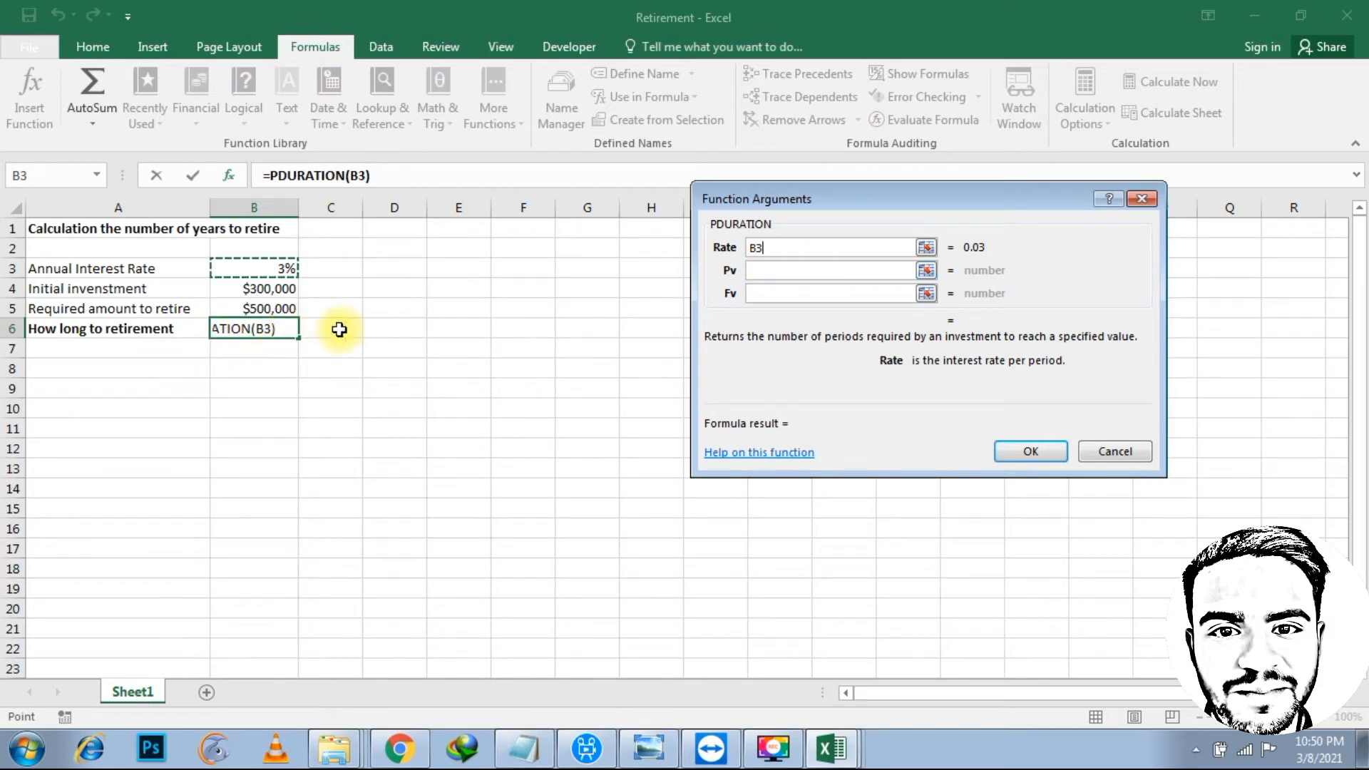
click(795, 272)
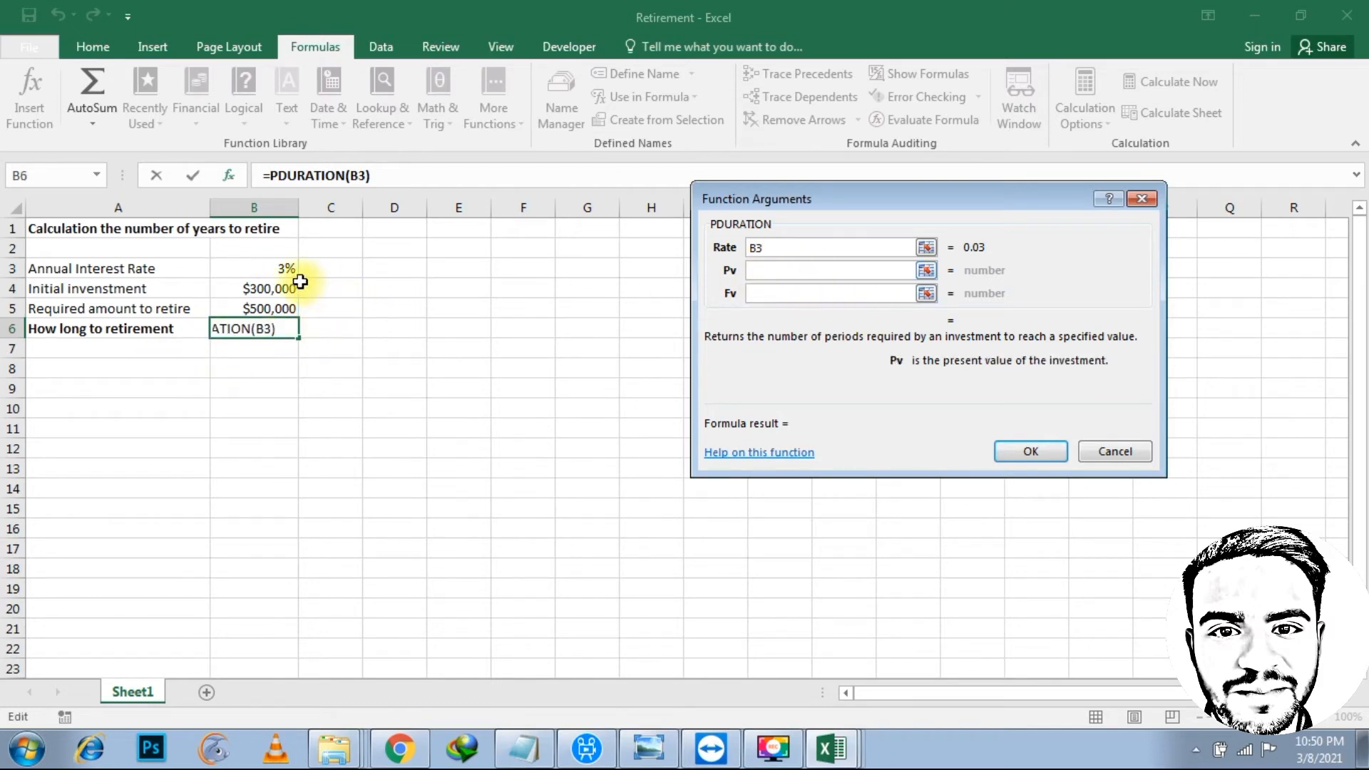
click(271, 283)
click(824, 294)
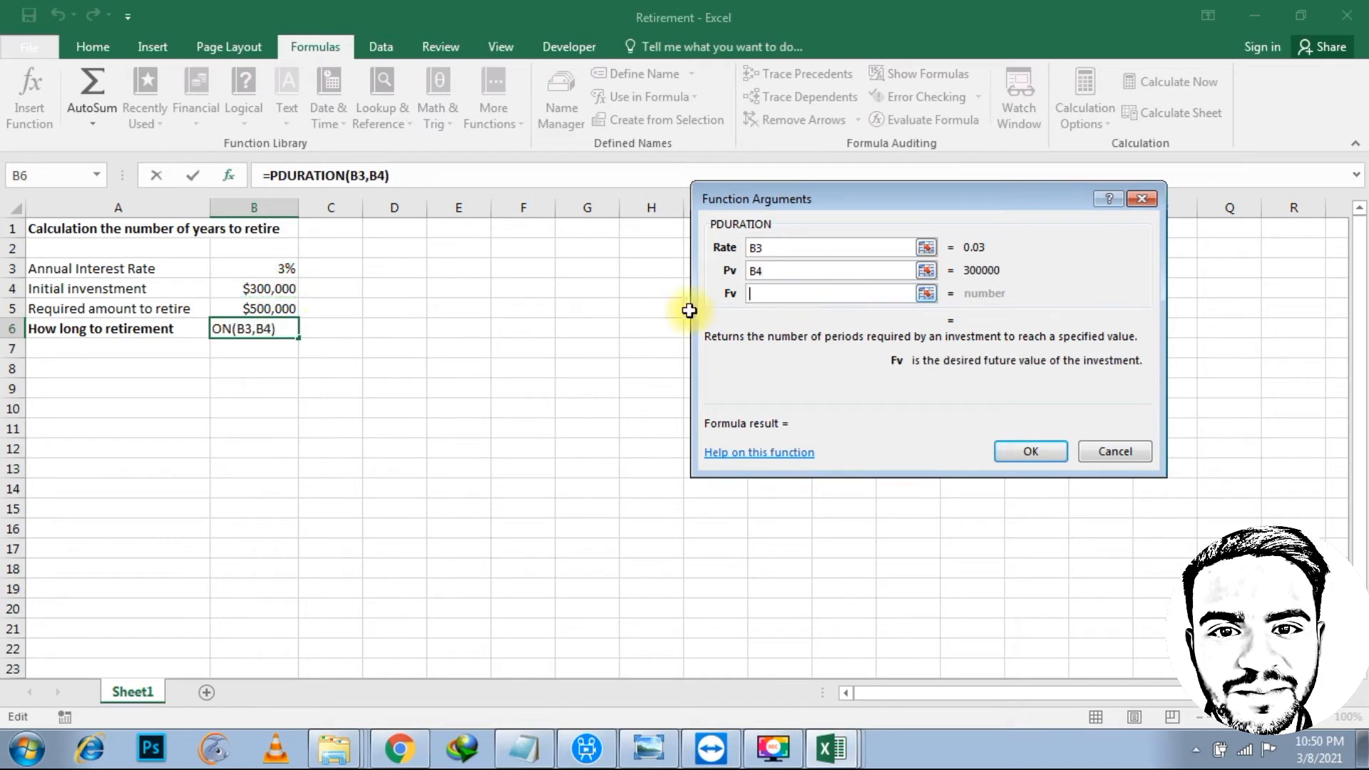
click(285, 307)
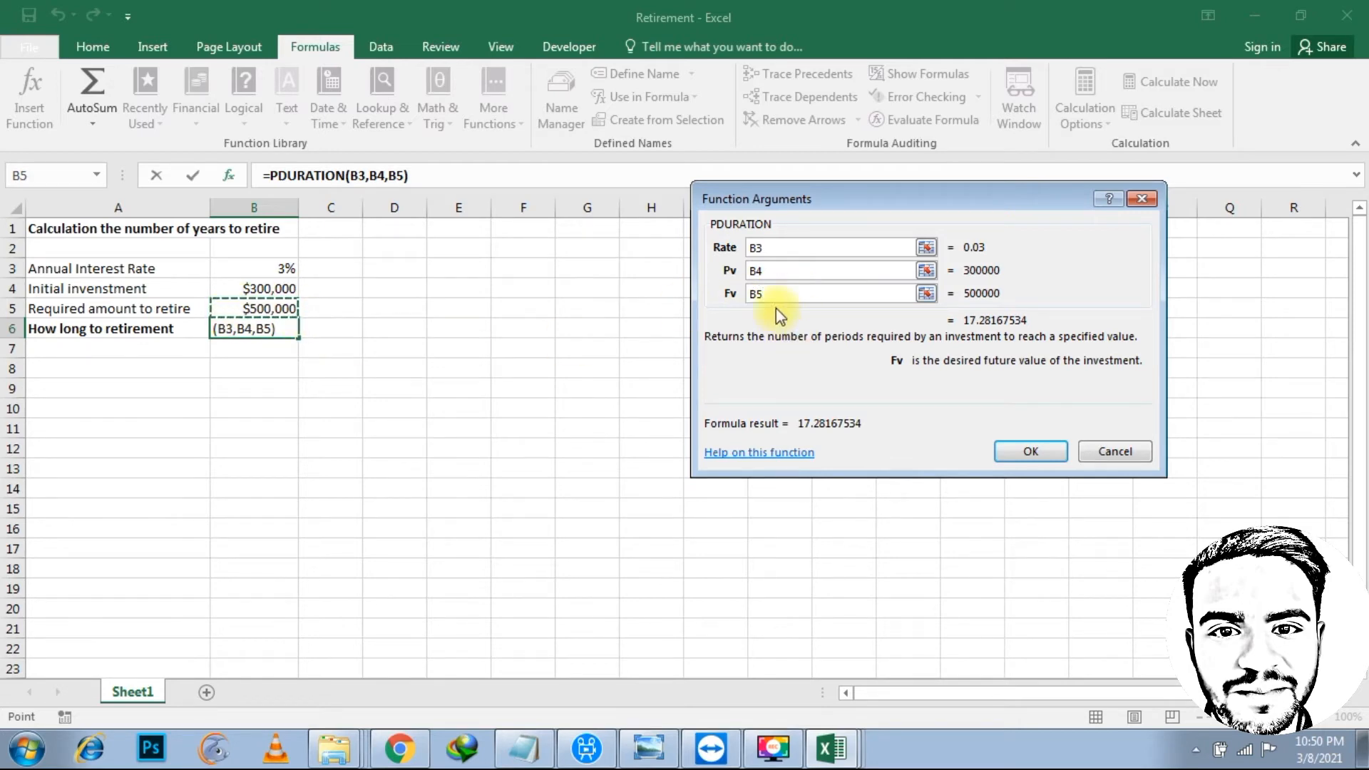
click(275, 328)
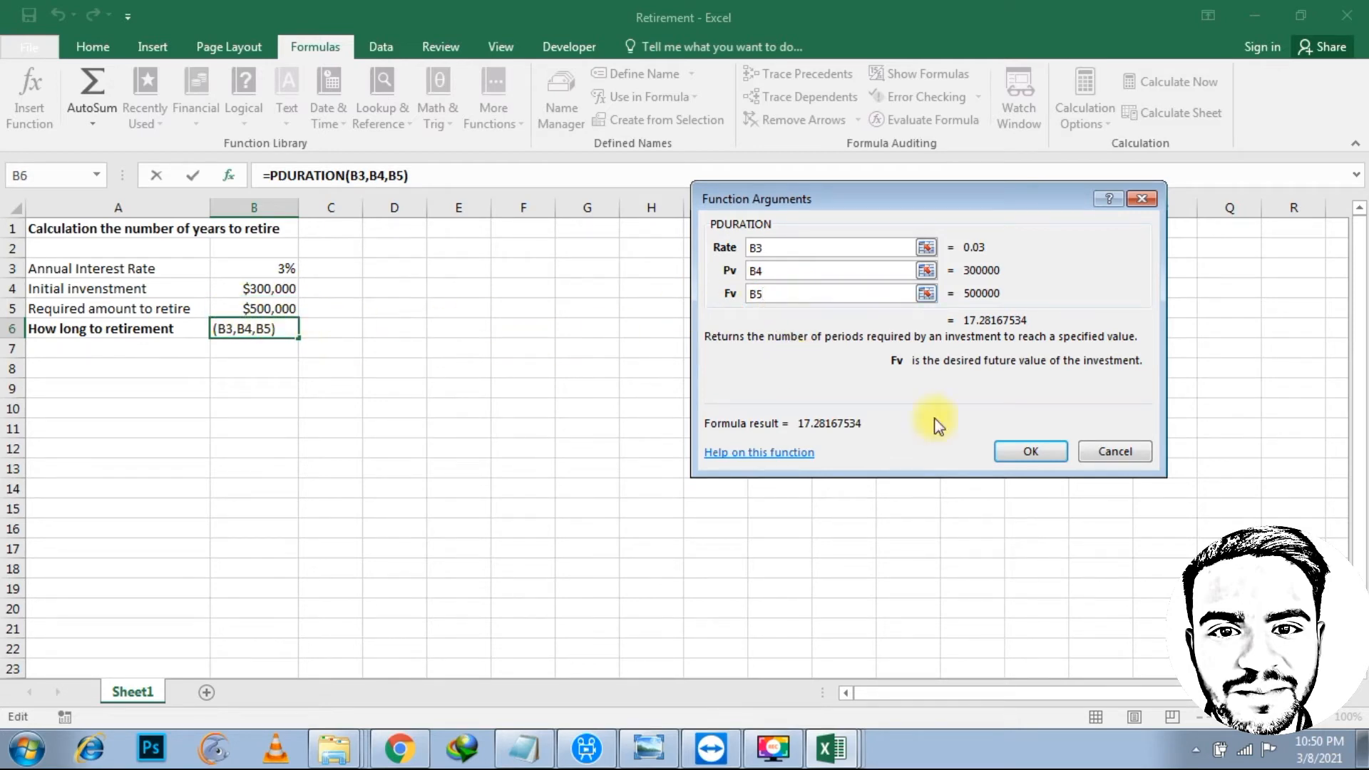
click(1031, 454)
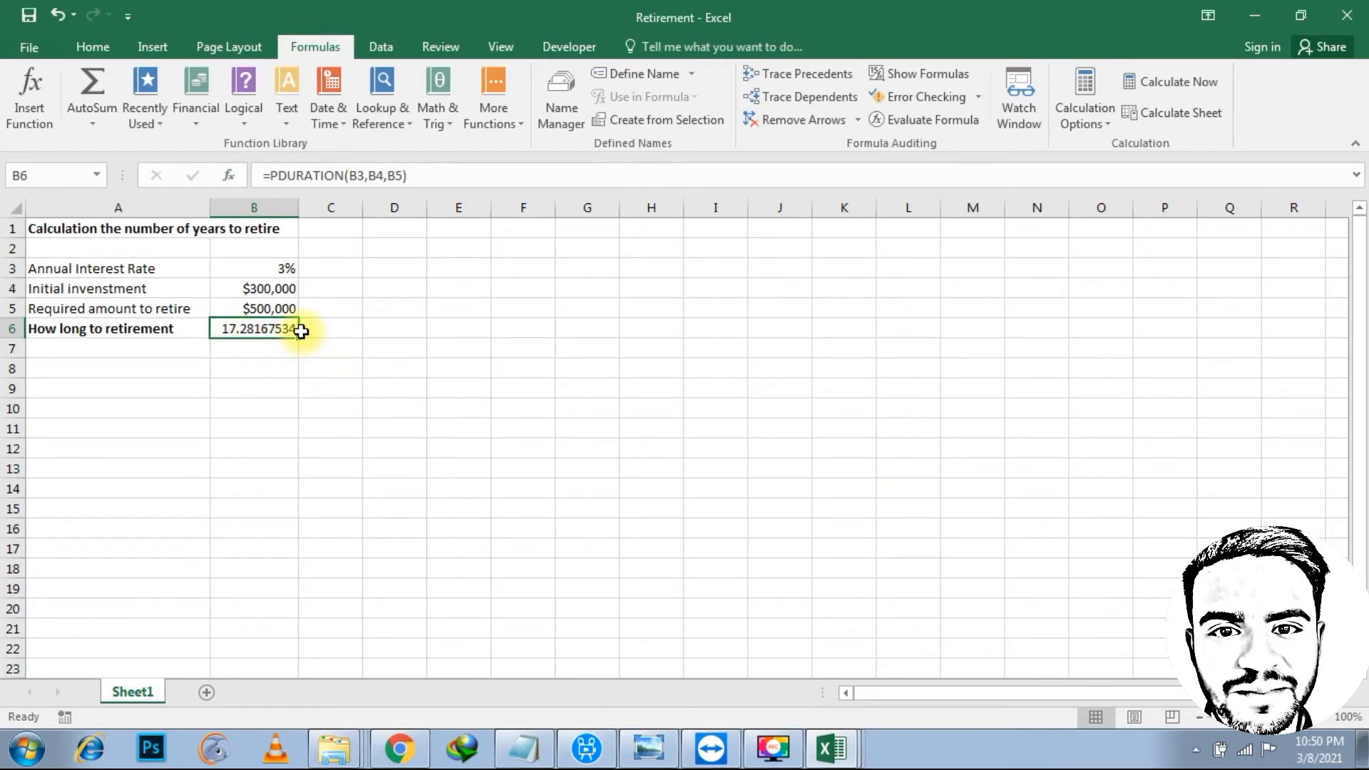
Minimize the Retirement workbook and highlight the pv entry in the Notepad function list
click(283, 310)
click(266, 268)
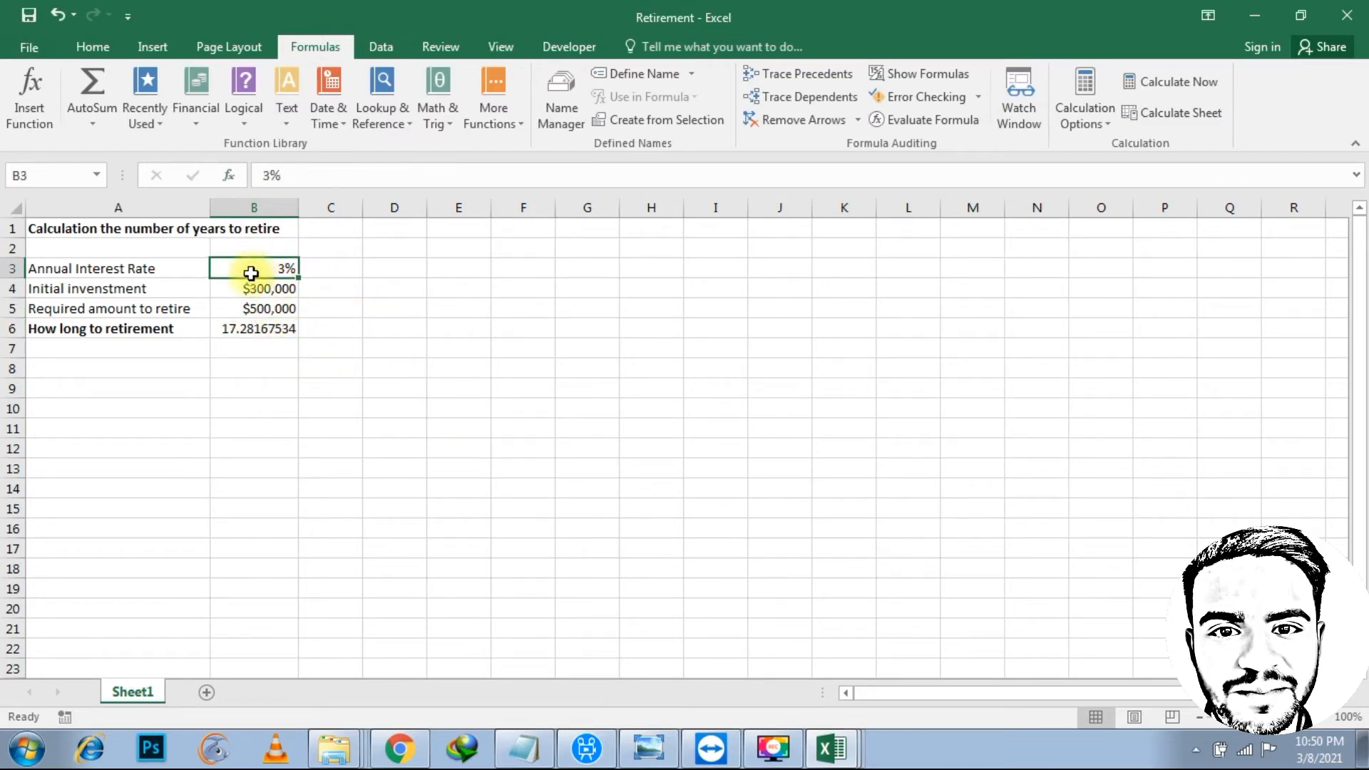
click(1254, 23)
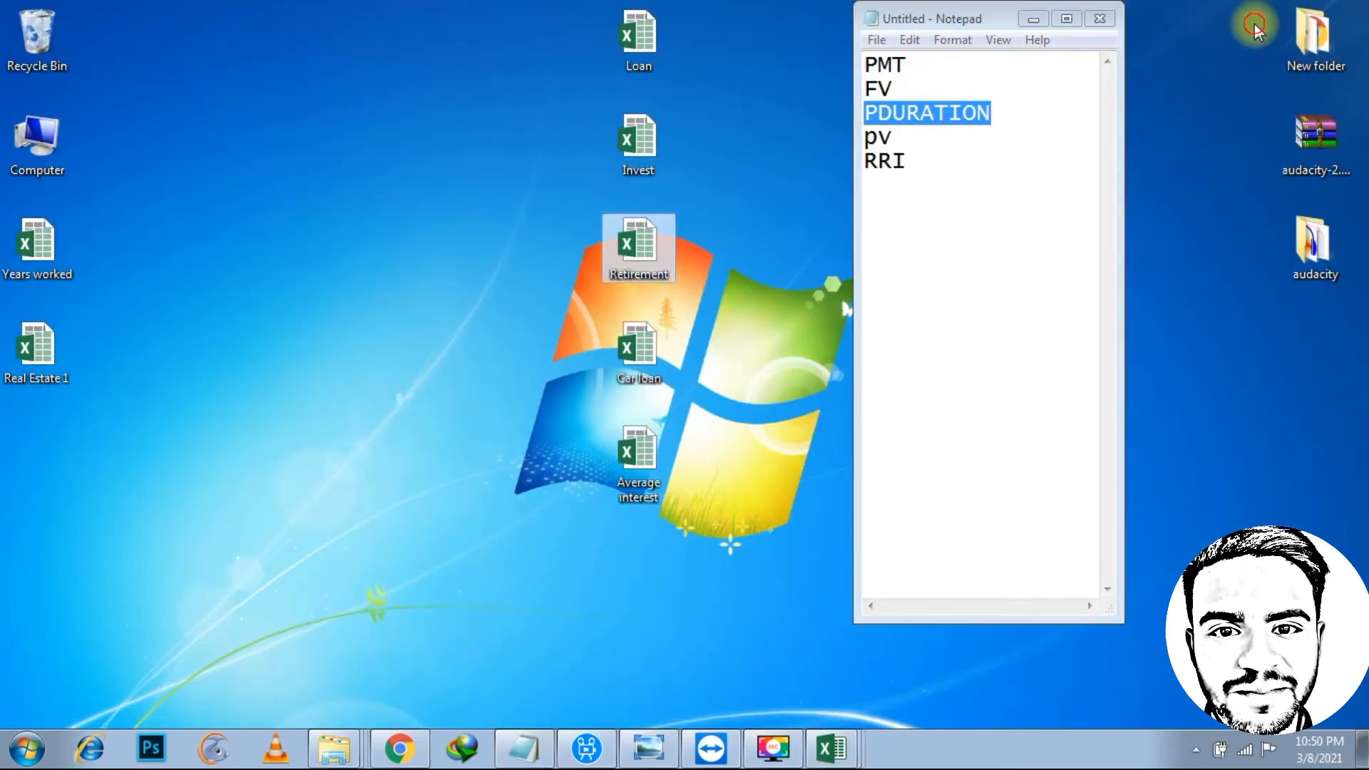
double_click(880, 137)
Open the Car loan workbook from the desktop and review its annual interest rate, term and payment cells
double_click(658, 354)
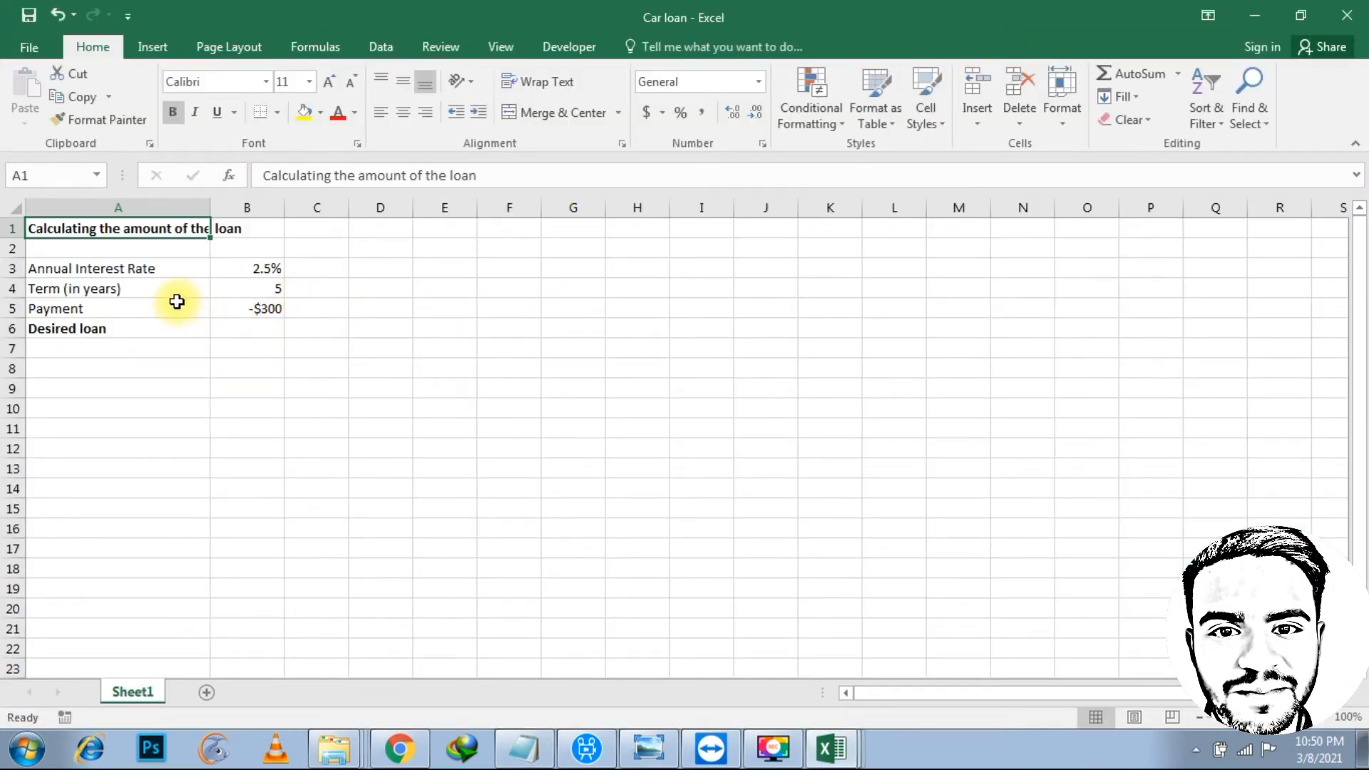
click(270, 270)
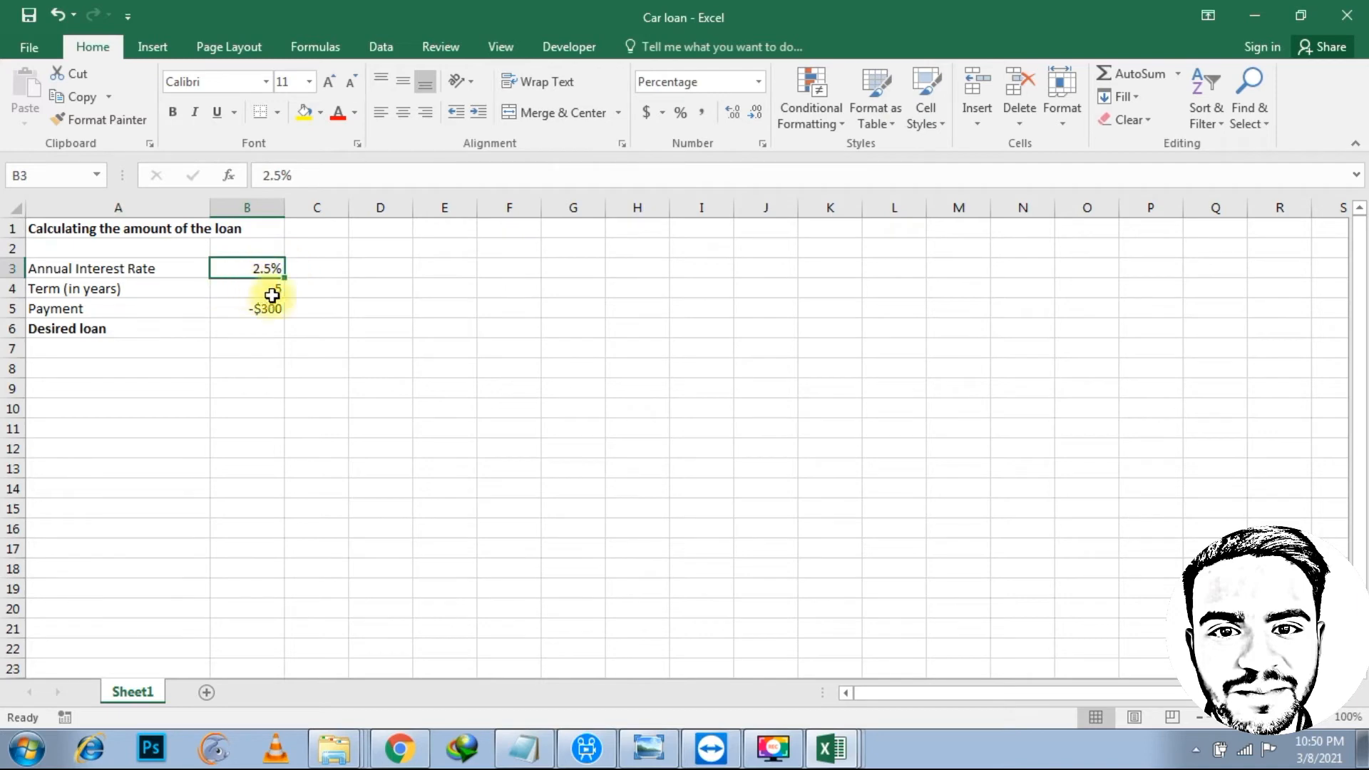
click(276, 290)
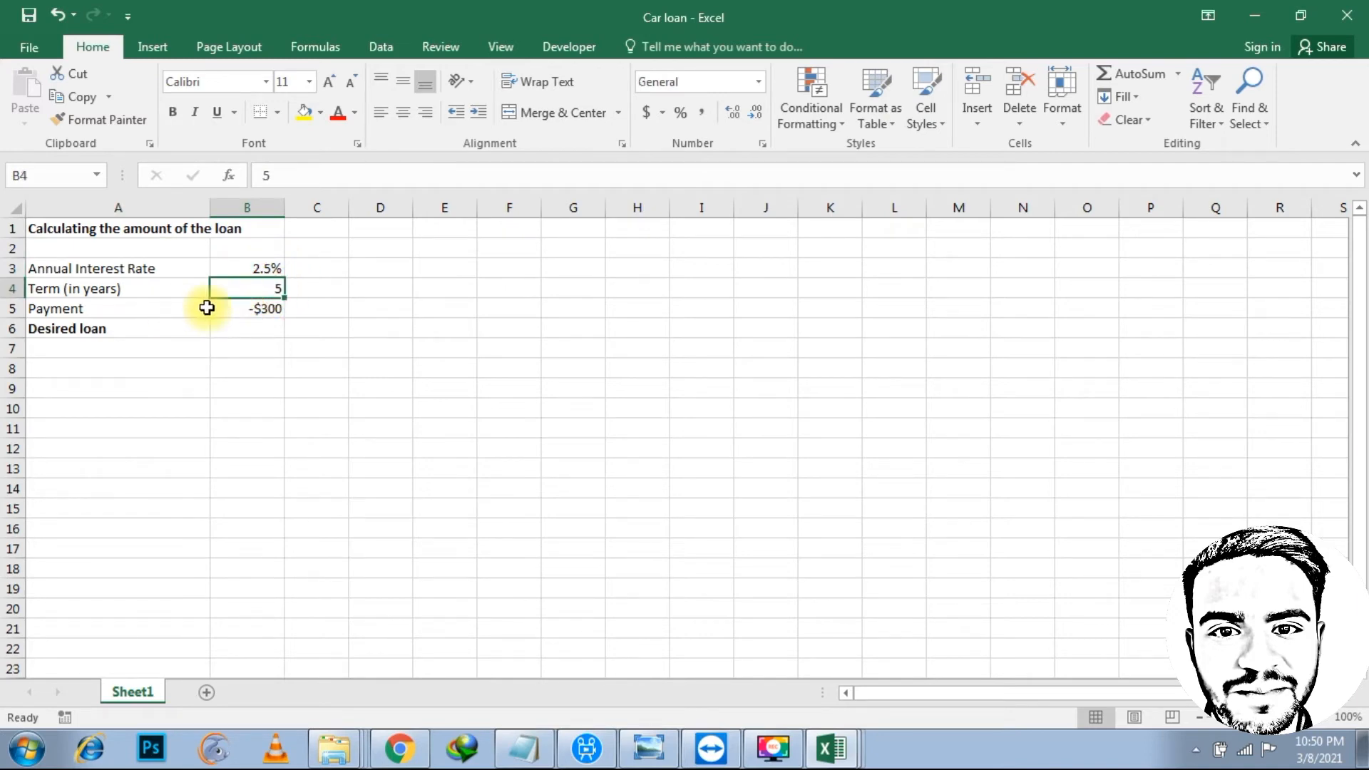
click(275, 311)
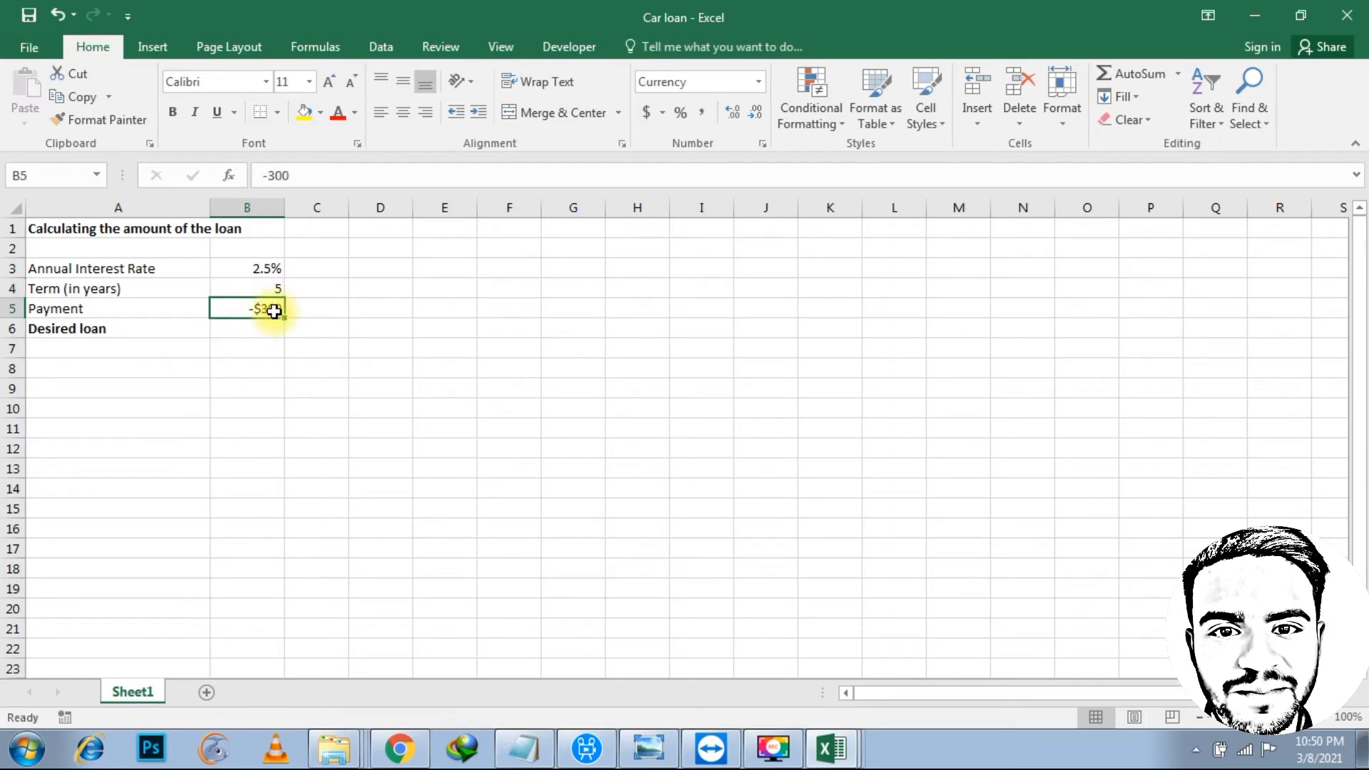
click(257, 336)
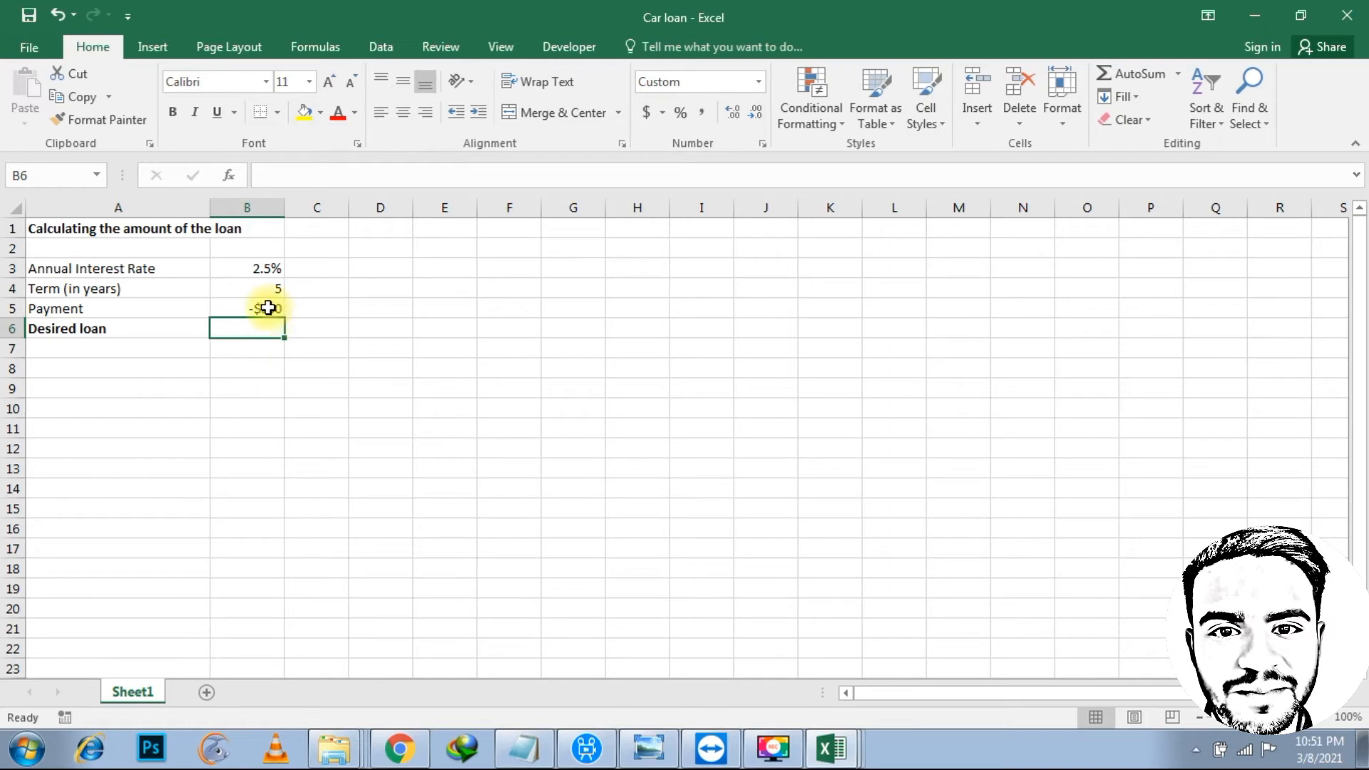
click(270, 308)
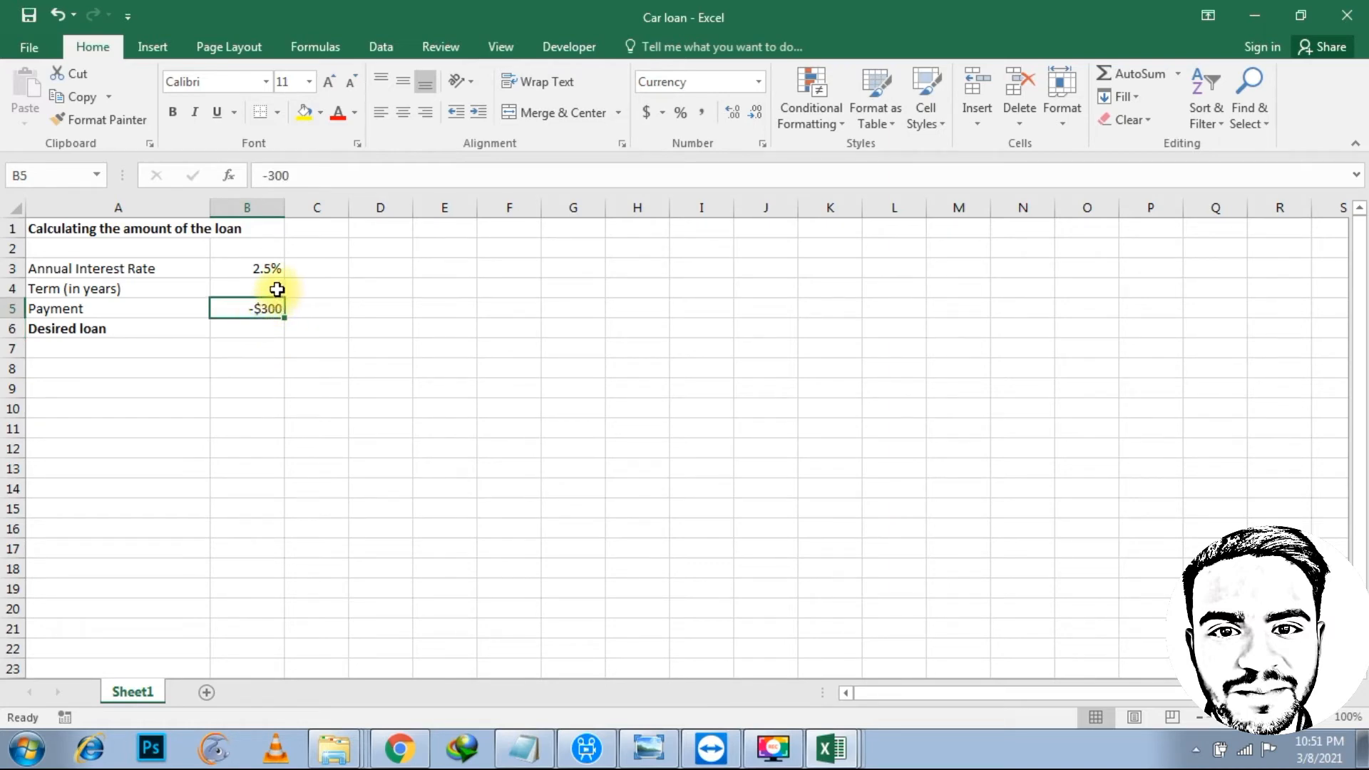
click(276, 289)
click(273, 267)
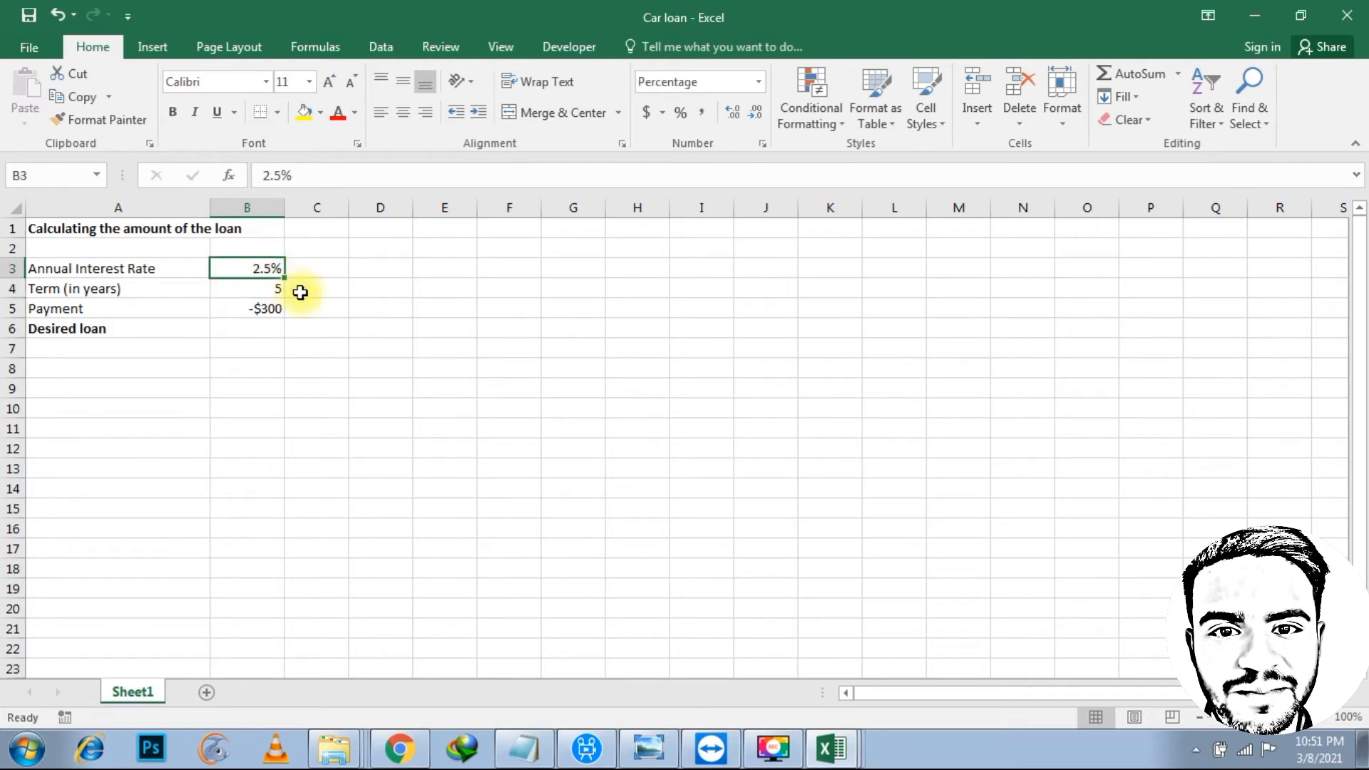
Insert the PV financial function in cell B6, beside Desired loan
click(266, 326)
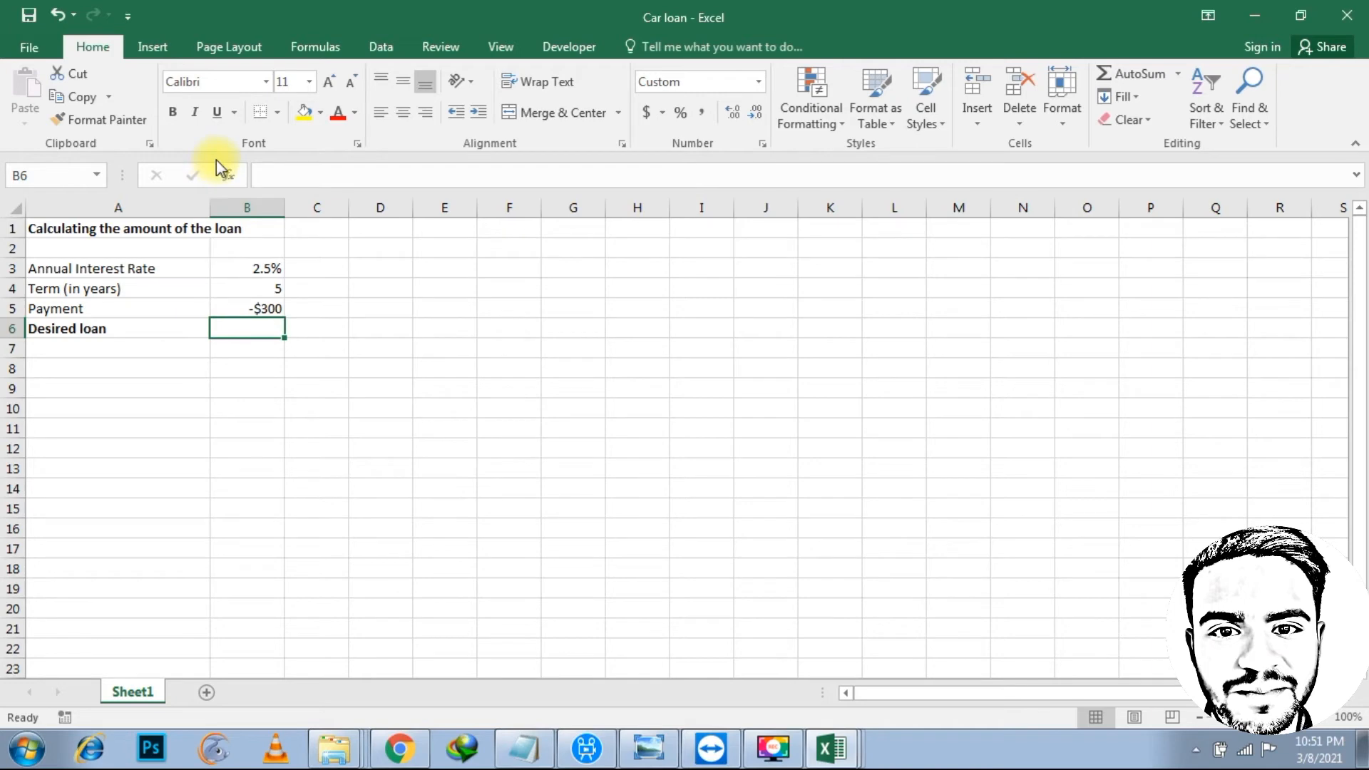
click(312, 50)
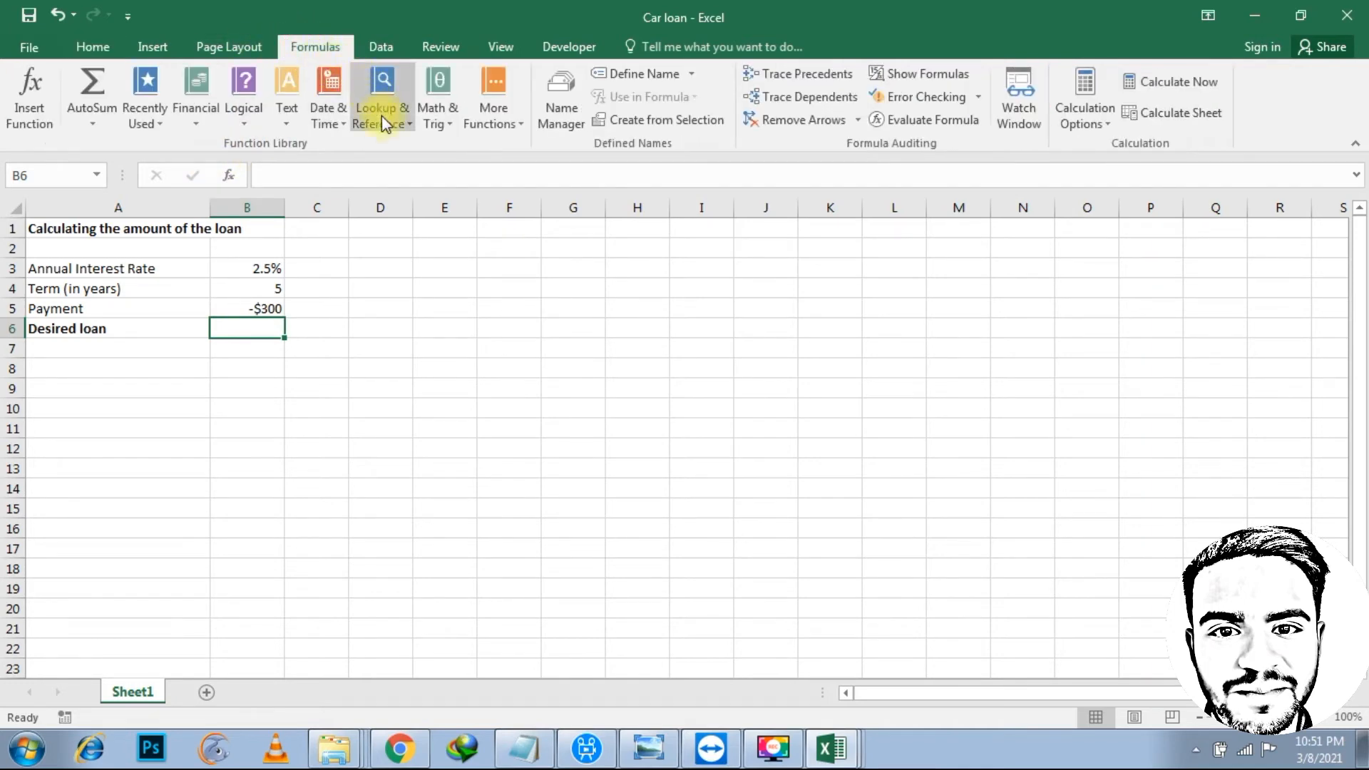
click(197, 114)
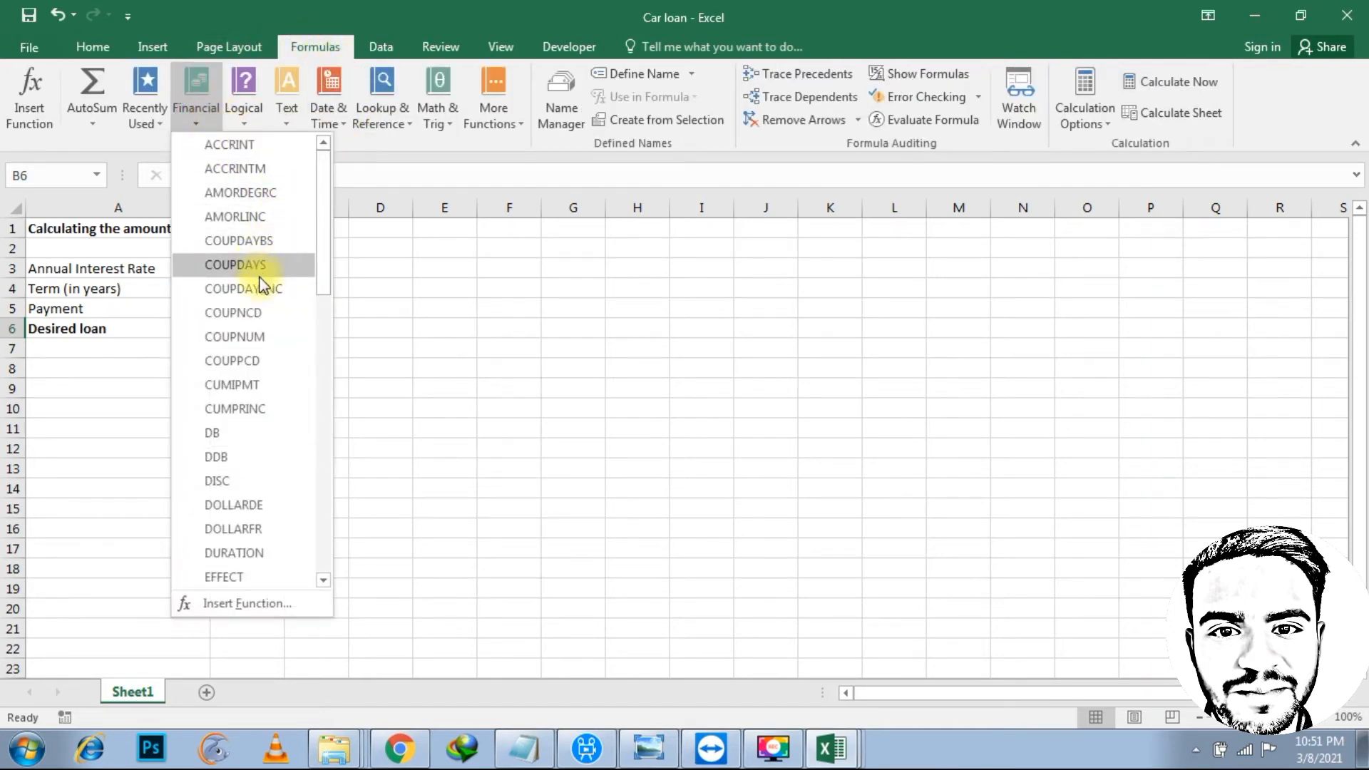
scroll(255, 288, down, 1)
scroll(233, 225, down, 2)
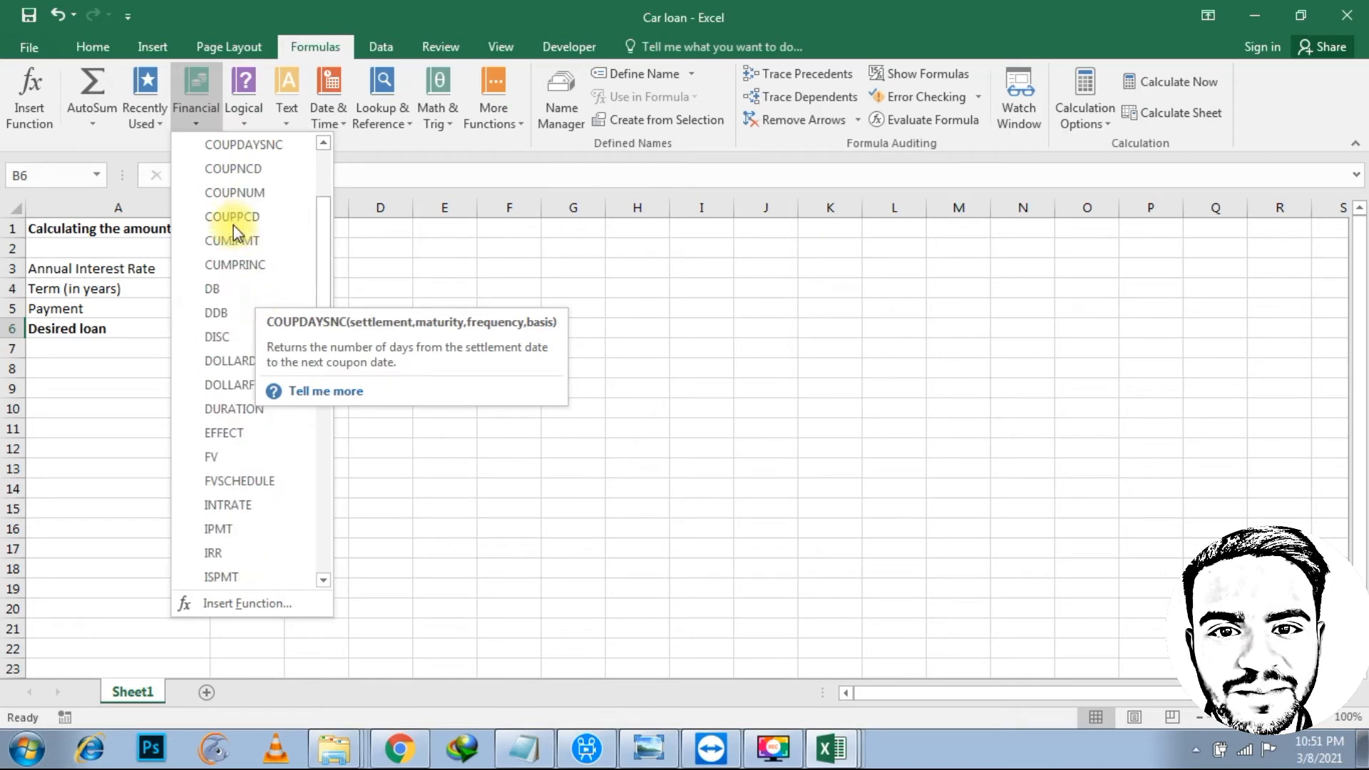
scroll(275, 360, down, 1)
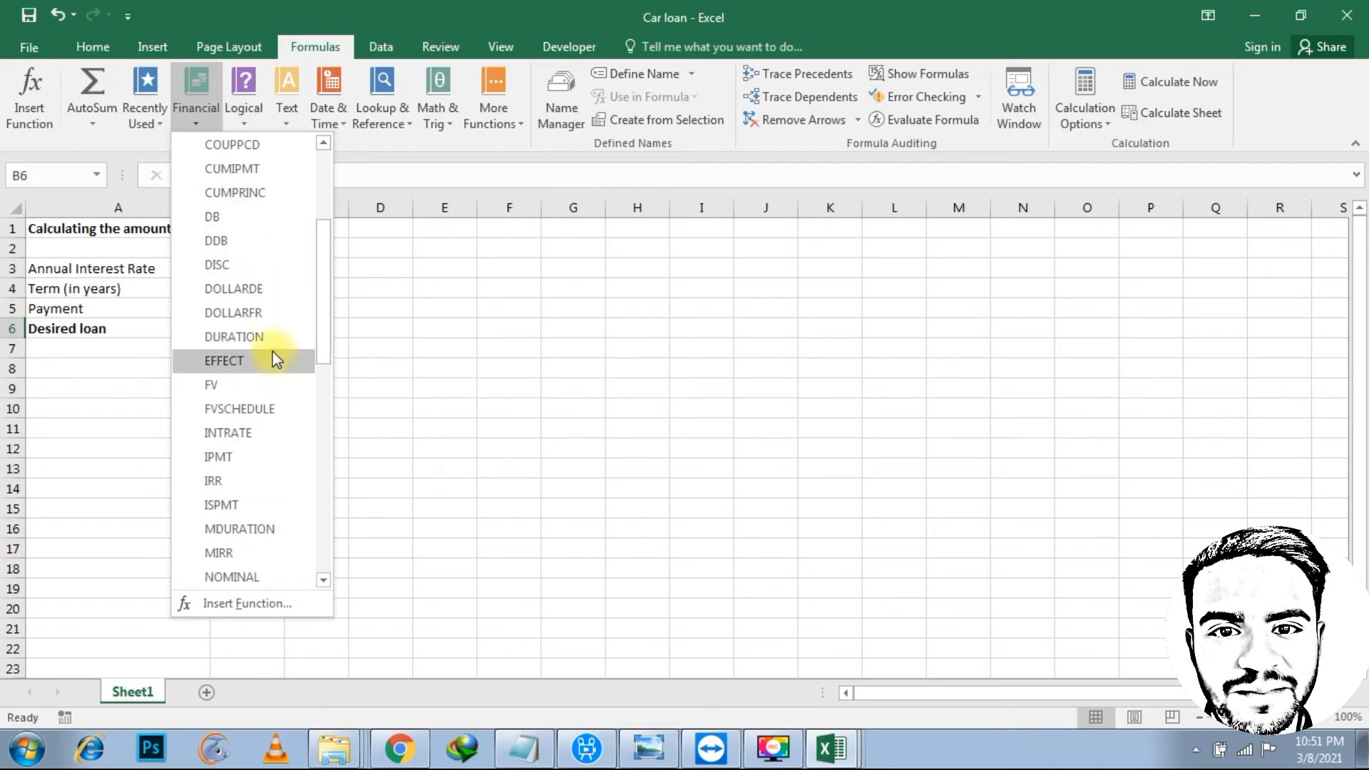
scroll(277, 346, down, 1)
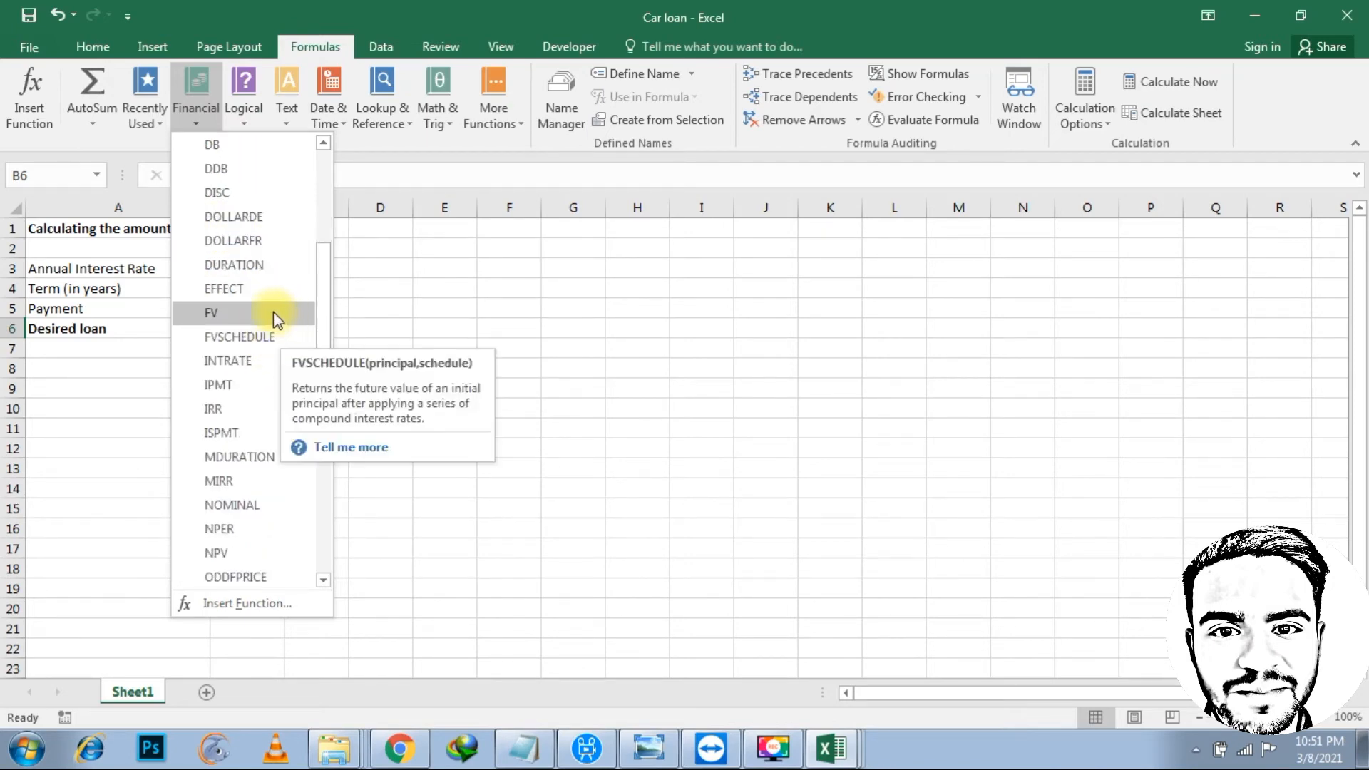
scroll(282, 329, up, 1)
scroll(282, 329, down, 2)
scroll(281, 334, down, 3)
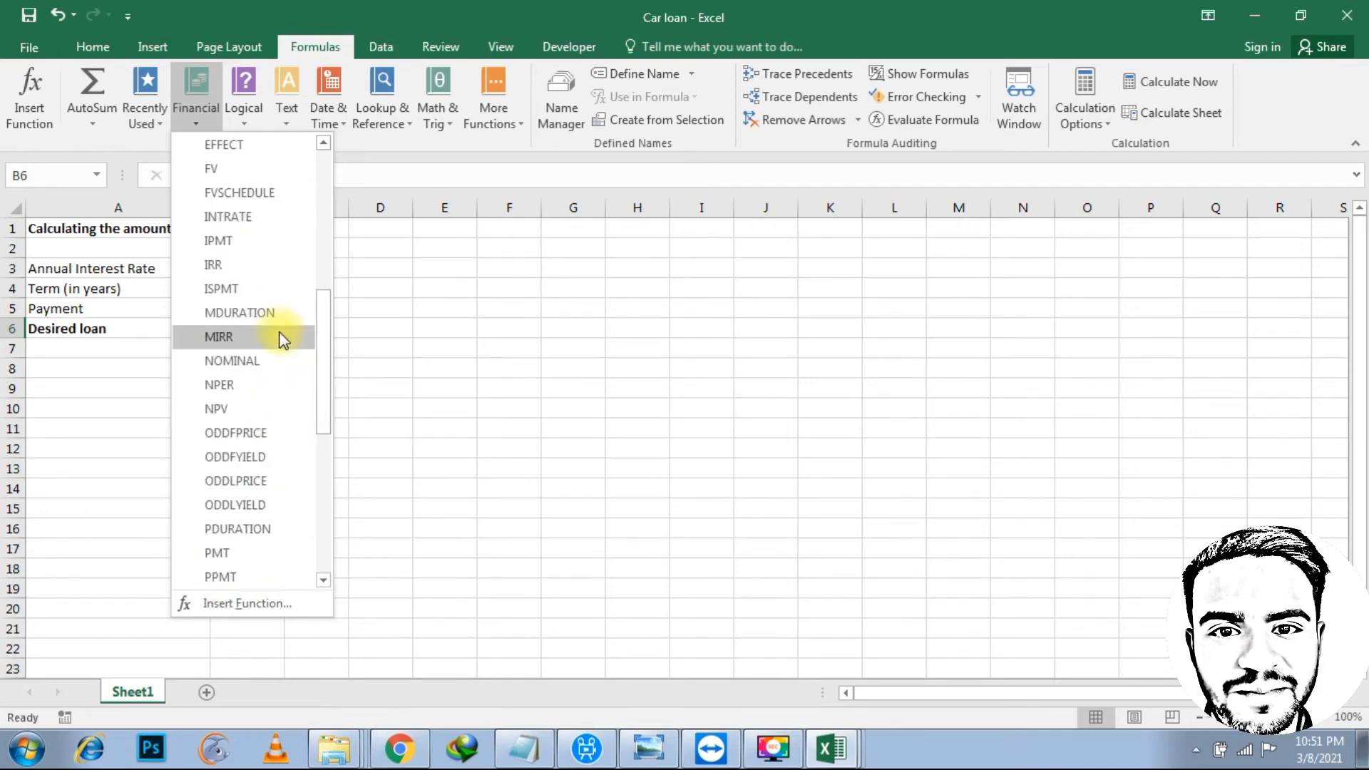
click(232, 528)
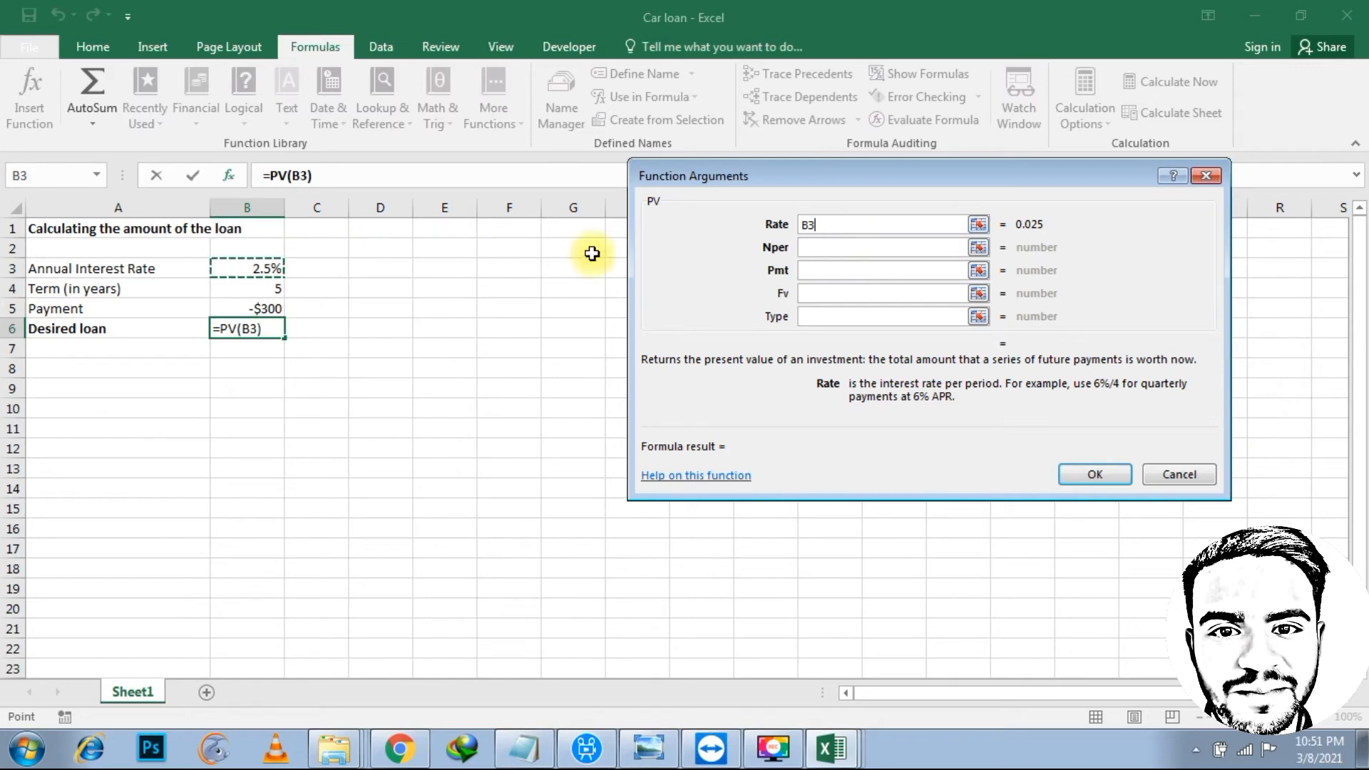
Set the PV arguments to Rate B3, Nper B4 and Pmt B5 and confirm the function in B6
click(907, 249)
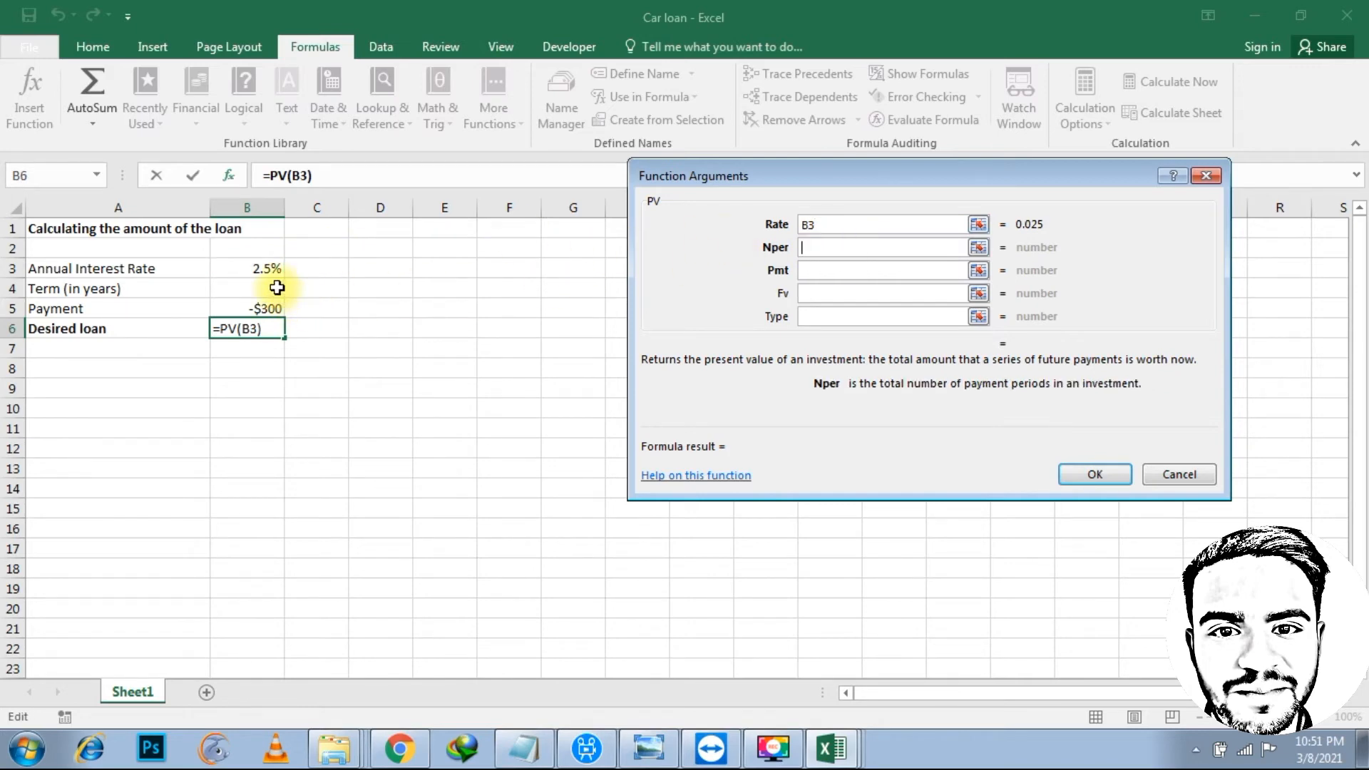
click(860, 275)
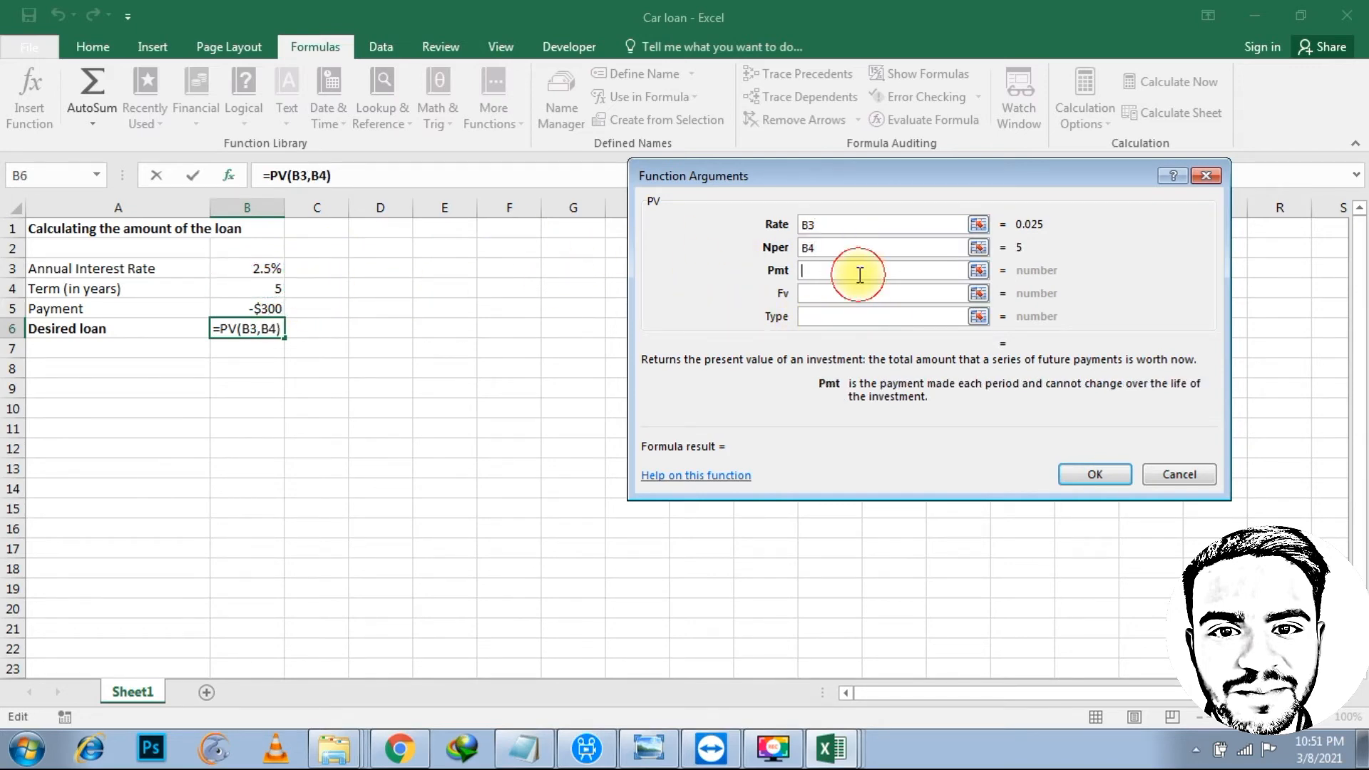
click(271, 310)
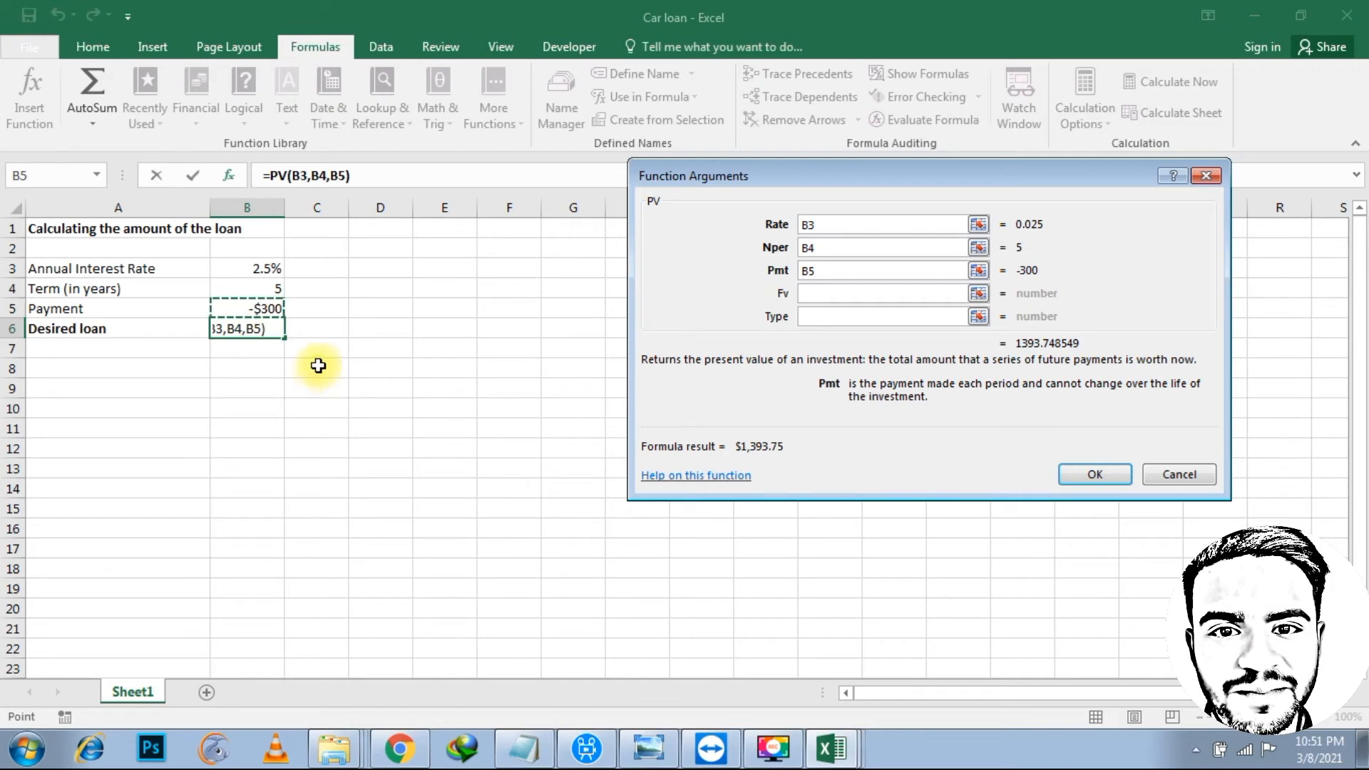
click(1096, 475)
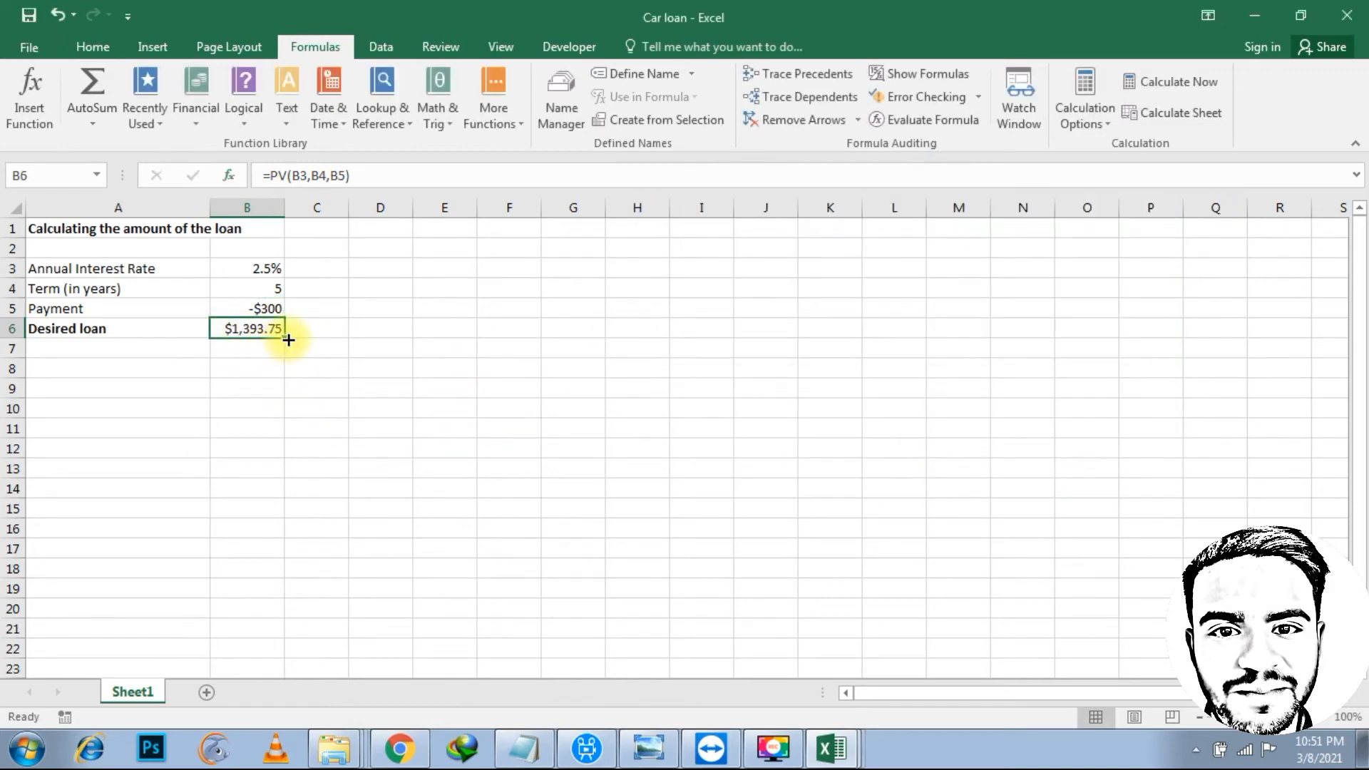
Open the PV formula in B6 for editing and delete it entirely
double_click(261, 329)
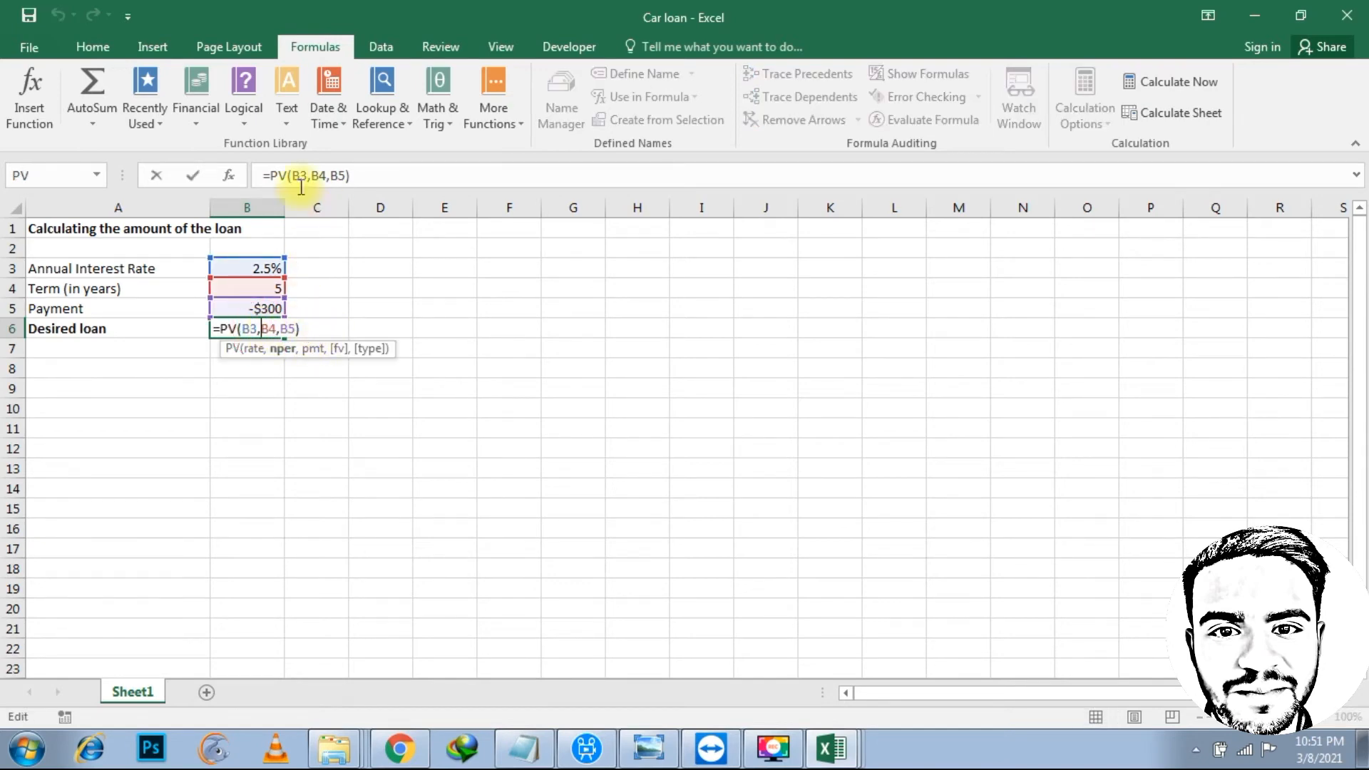
click(272, 408)
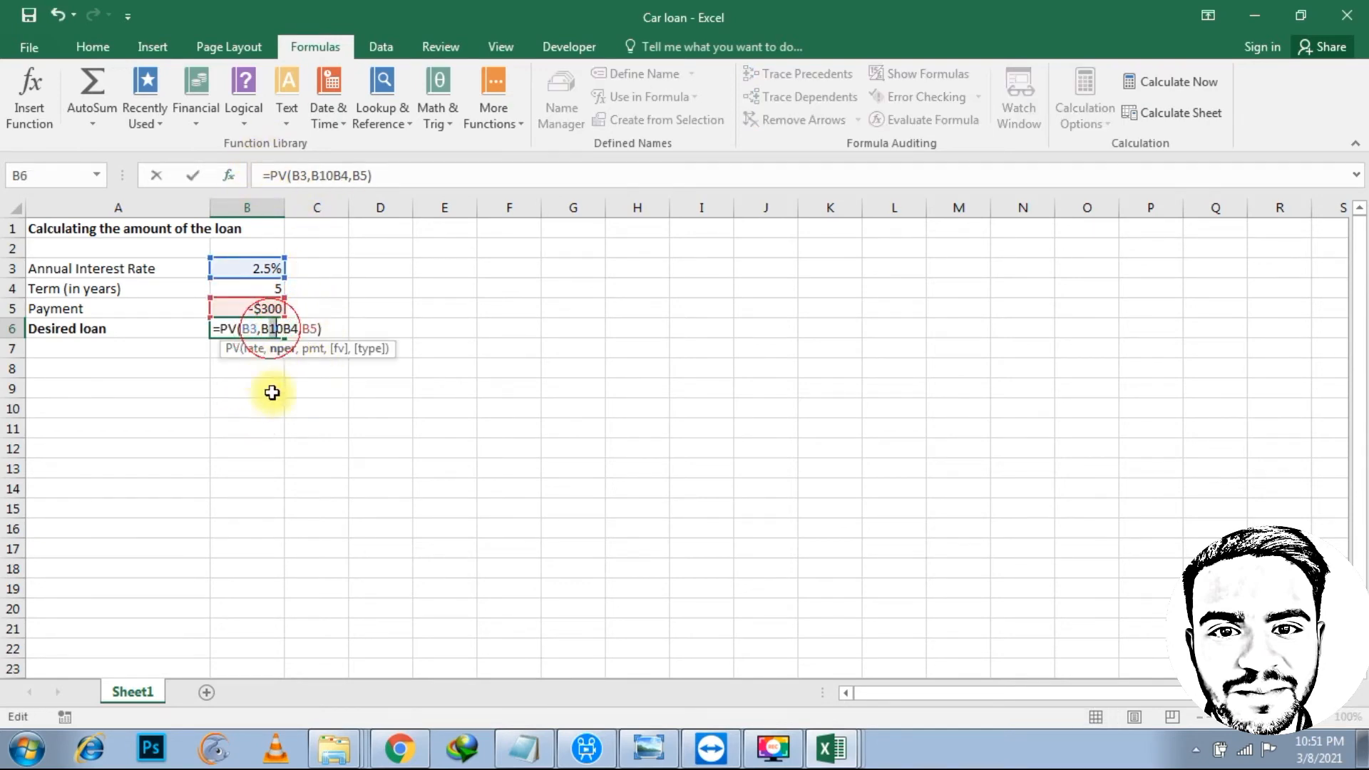
key(BackSpace)
key(BackSpace)
key(BackSpace)
key(BackSpace)
key(BackSpace)
key(BackSpace)
key(BackSpace)
key(BackSpace)
key(BackSpace)
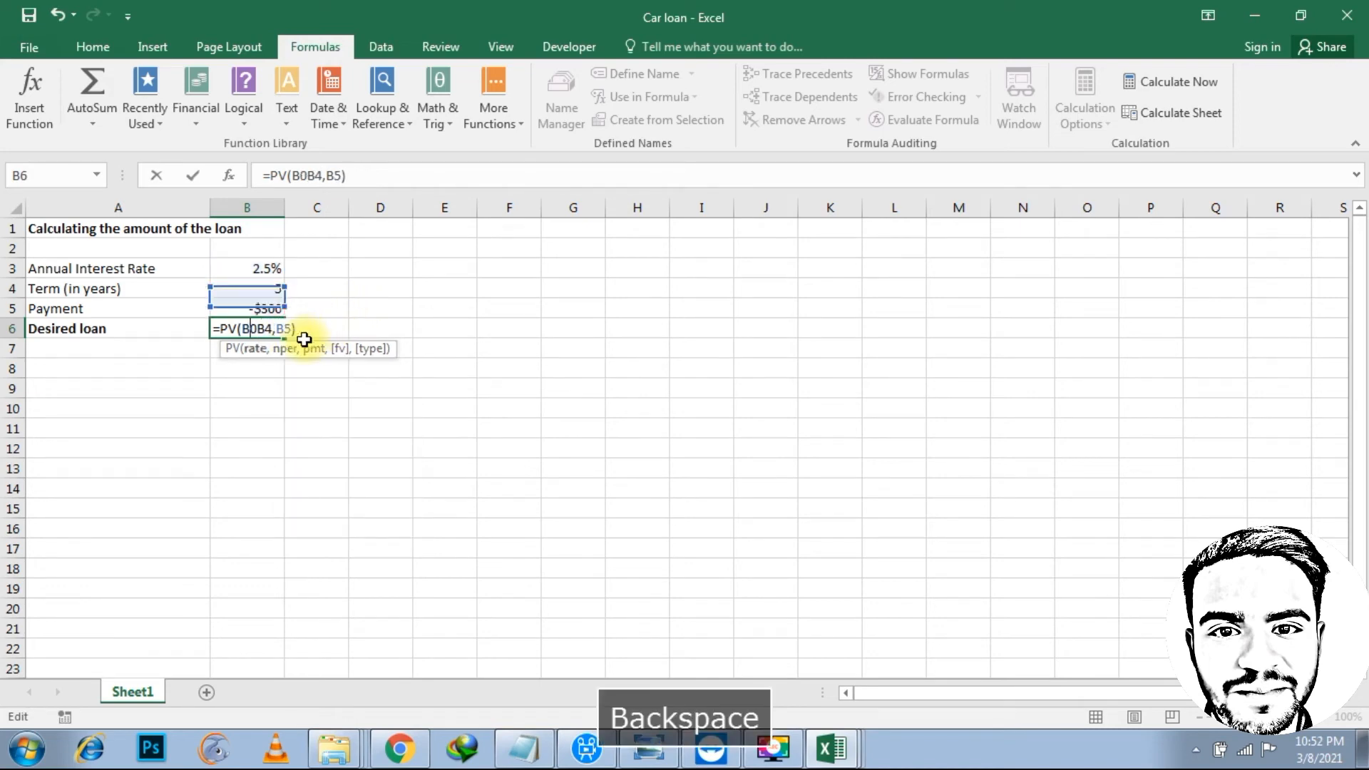
key(BackSpace)
key(BackSpace)
key(BackSpace)
key(BackSpace)
key(BackSpace)
key(BackSpace)
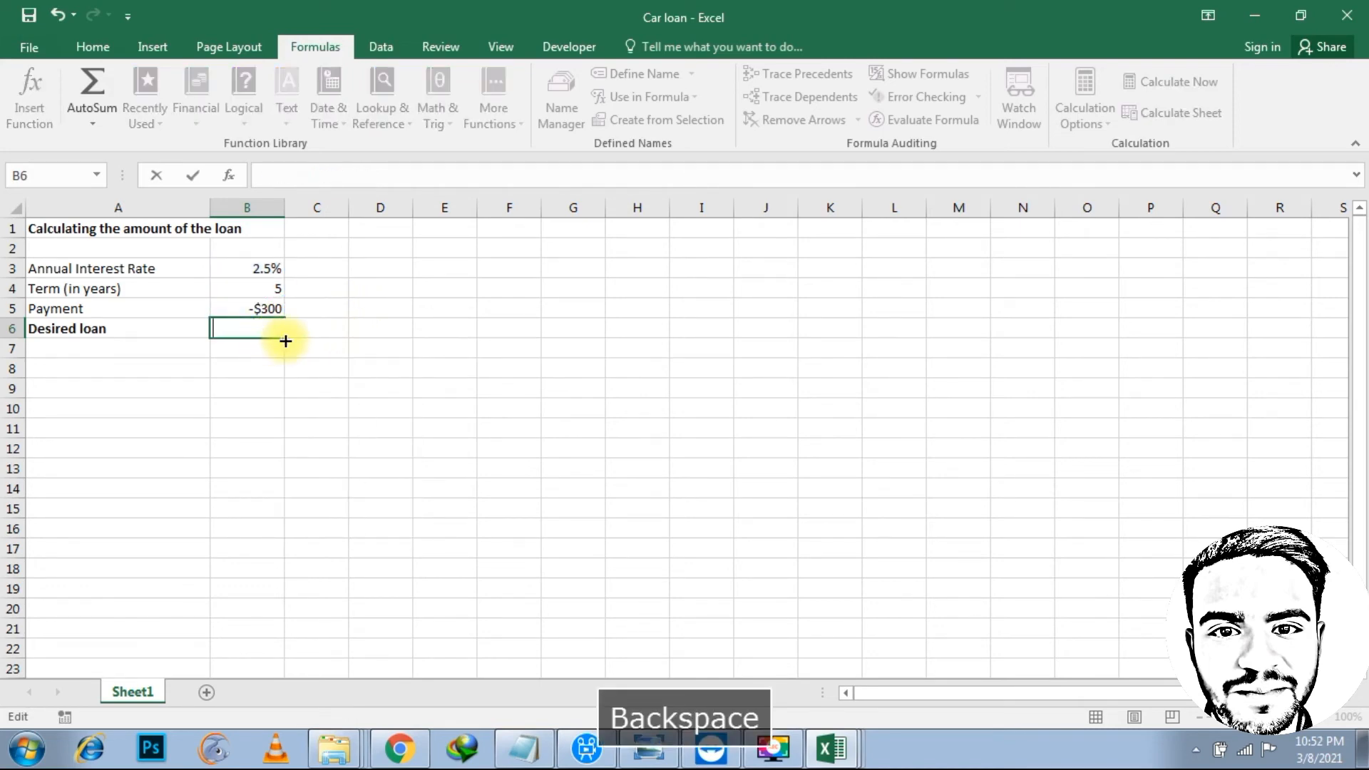
Insert the FV financial function in the Desired loan cell B6
click(271, 333)
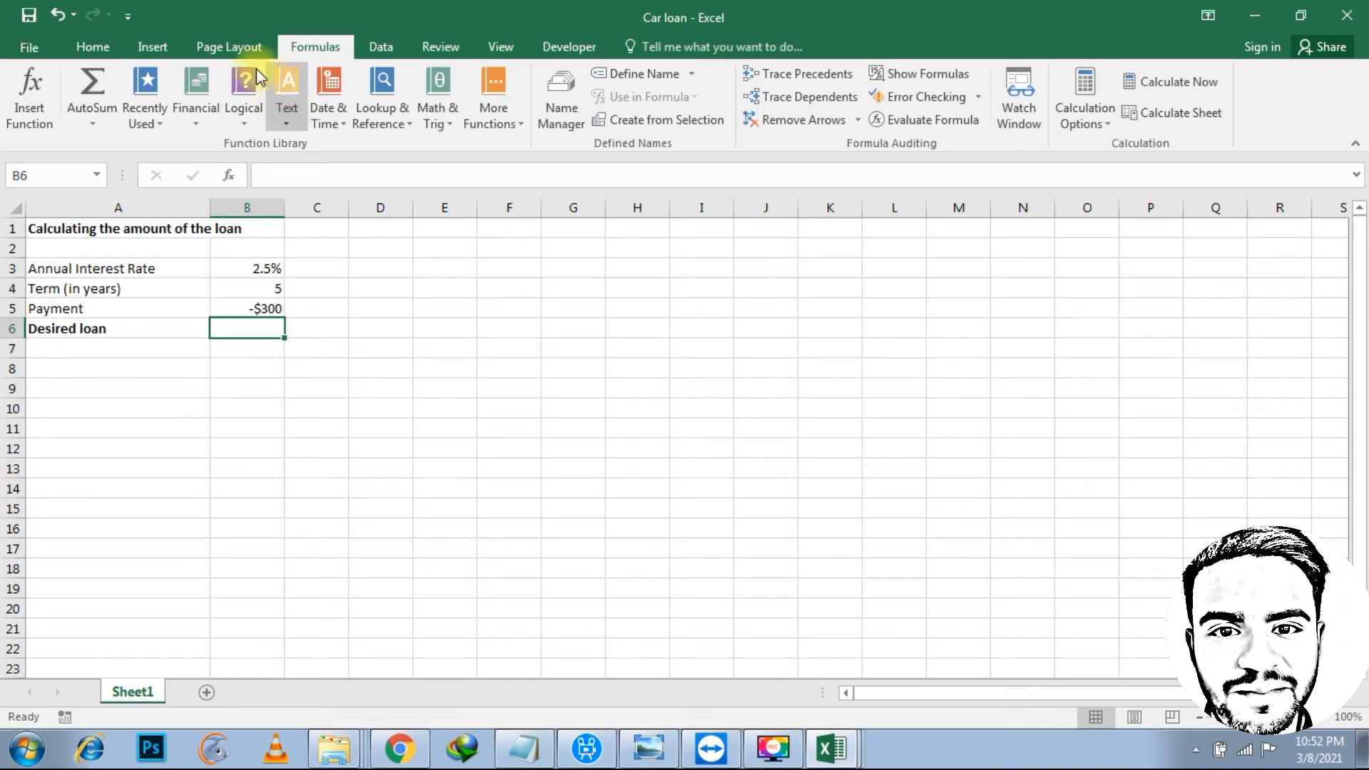
click(184, 118)
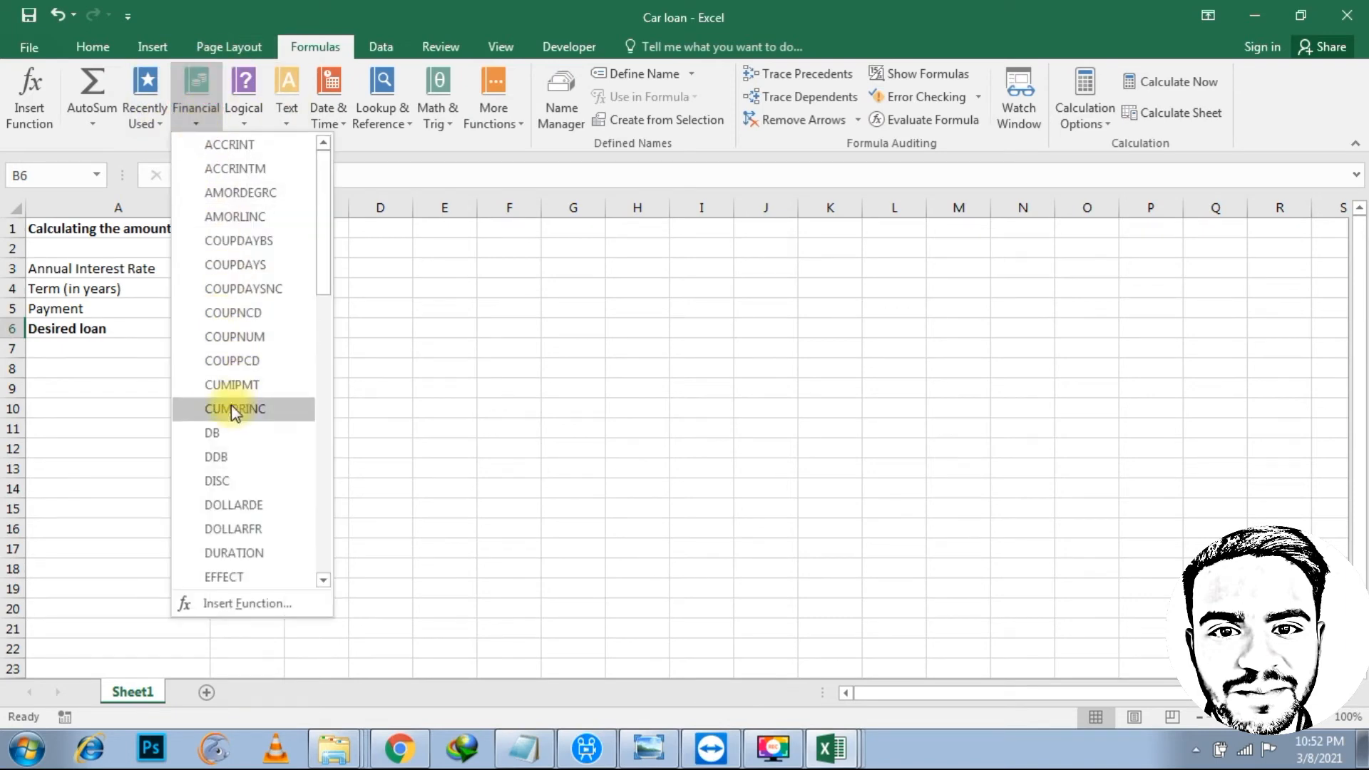
scroll(239, 456, down, 2)
click(224, 465)
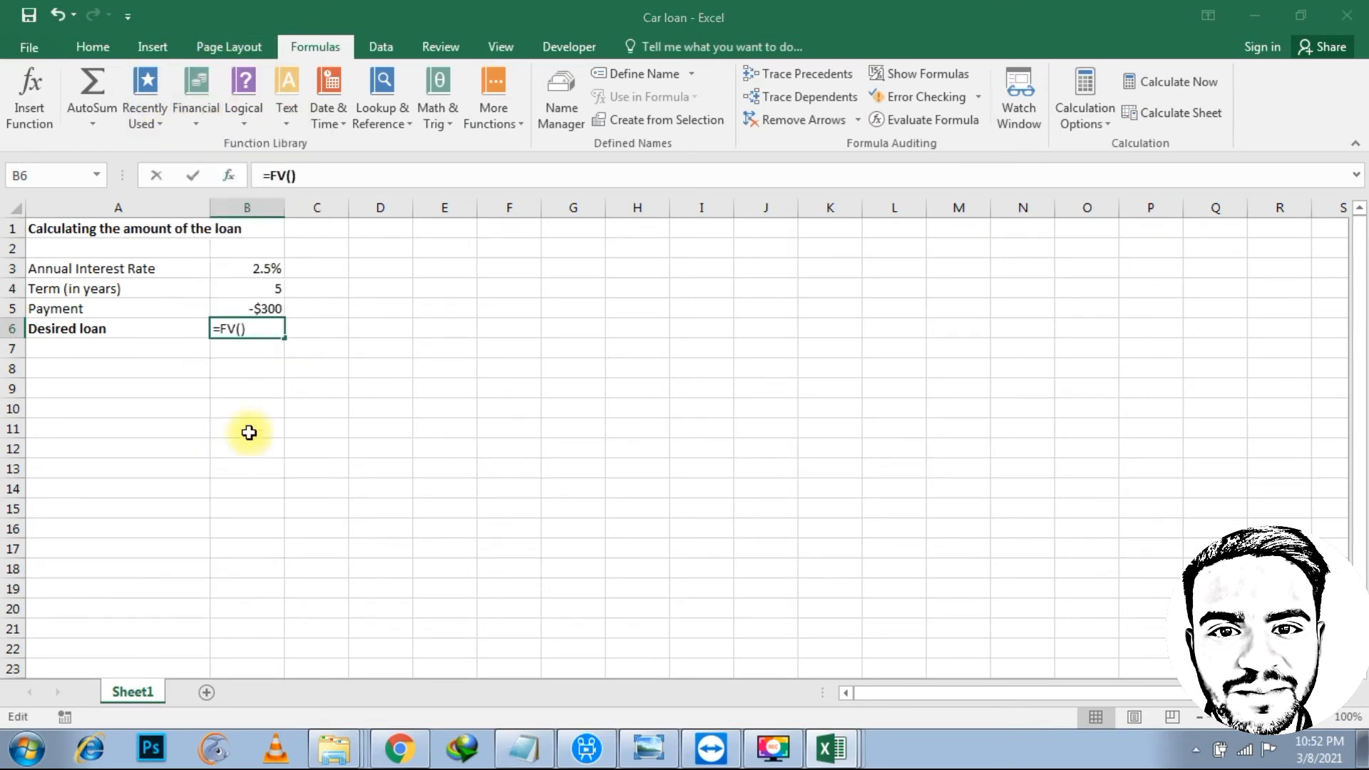
Set the FV arguments to Rate B3, Nper B4 and Pmt B5
click(275, 268)
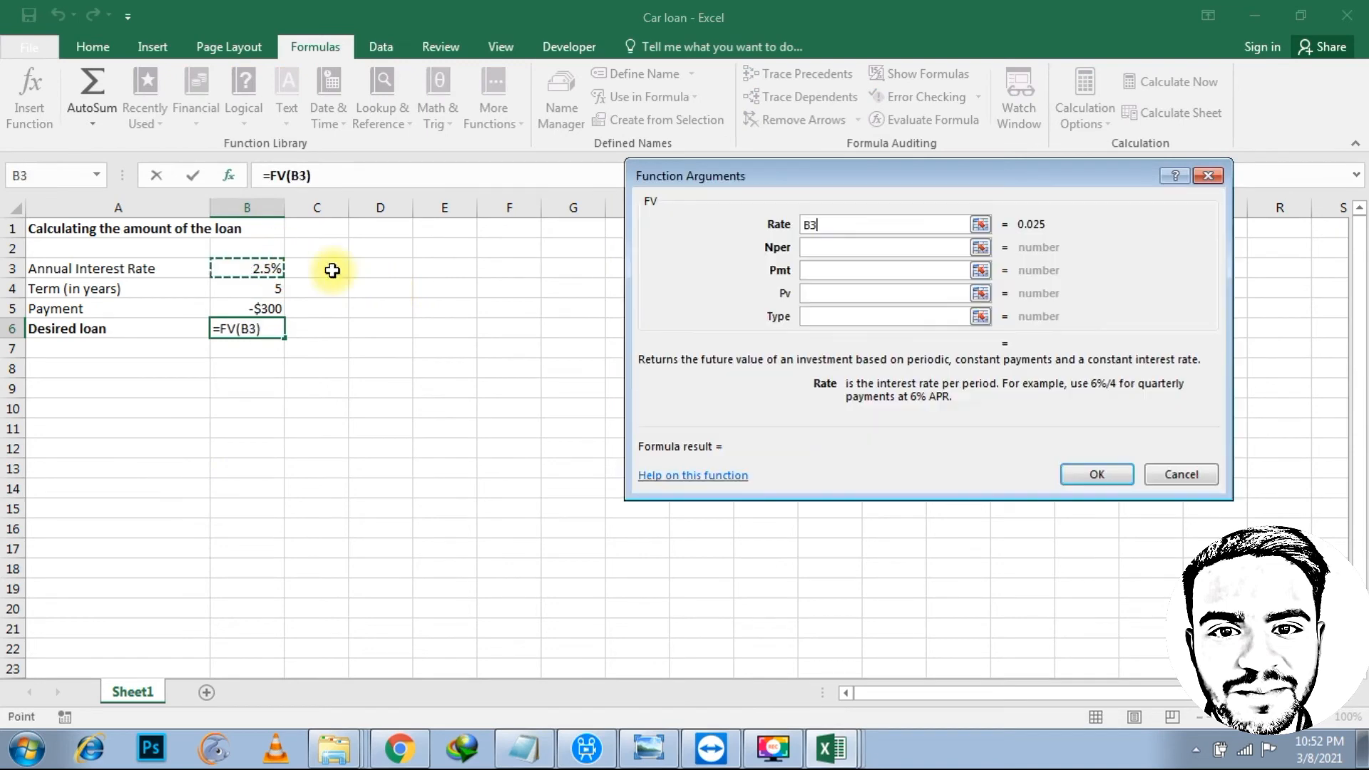
click(821, 246)
click(283, 290)
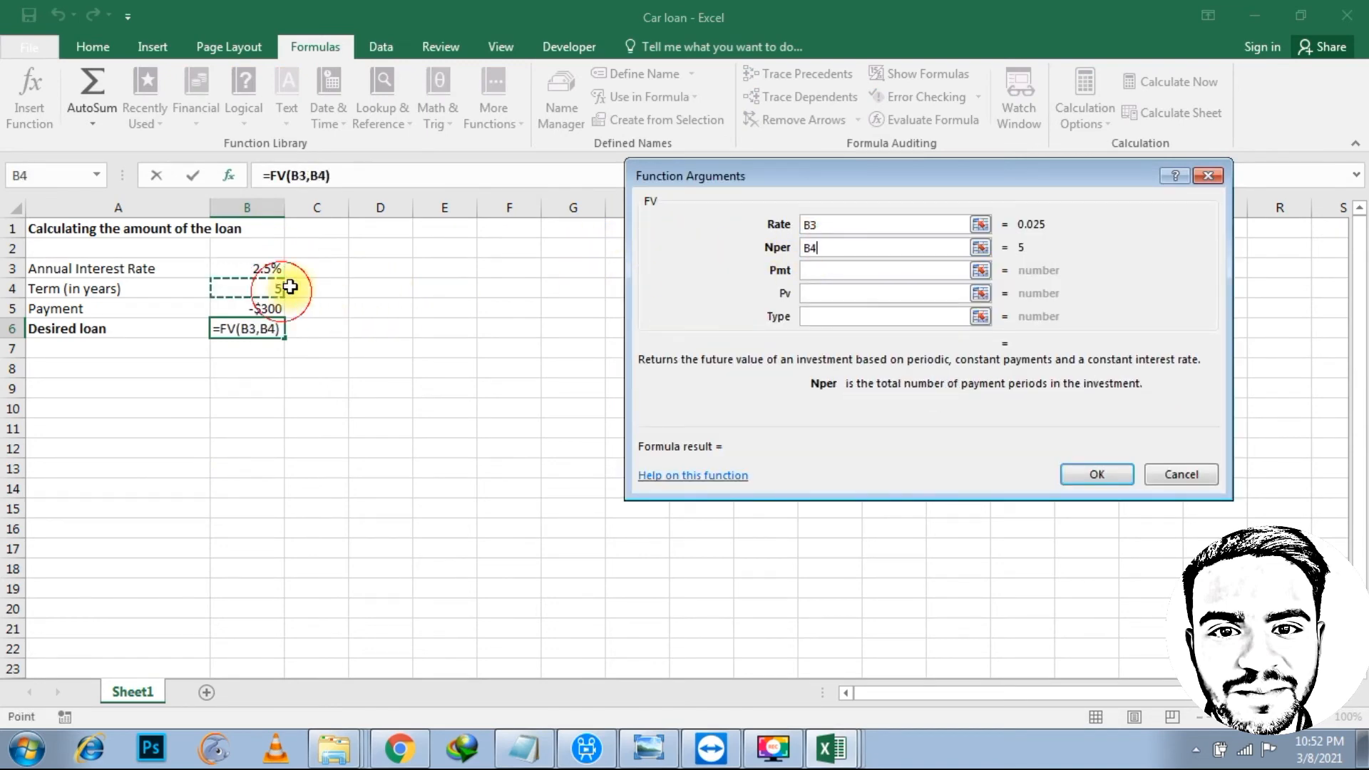
click(842, 266)
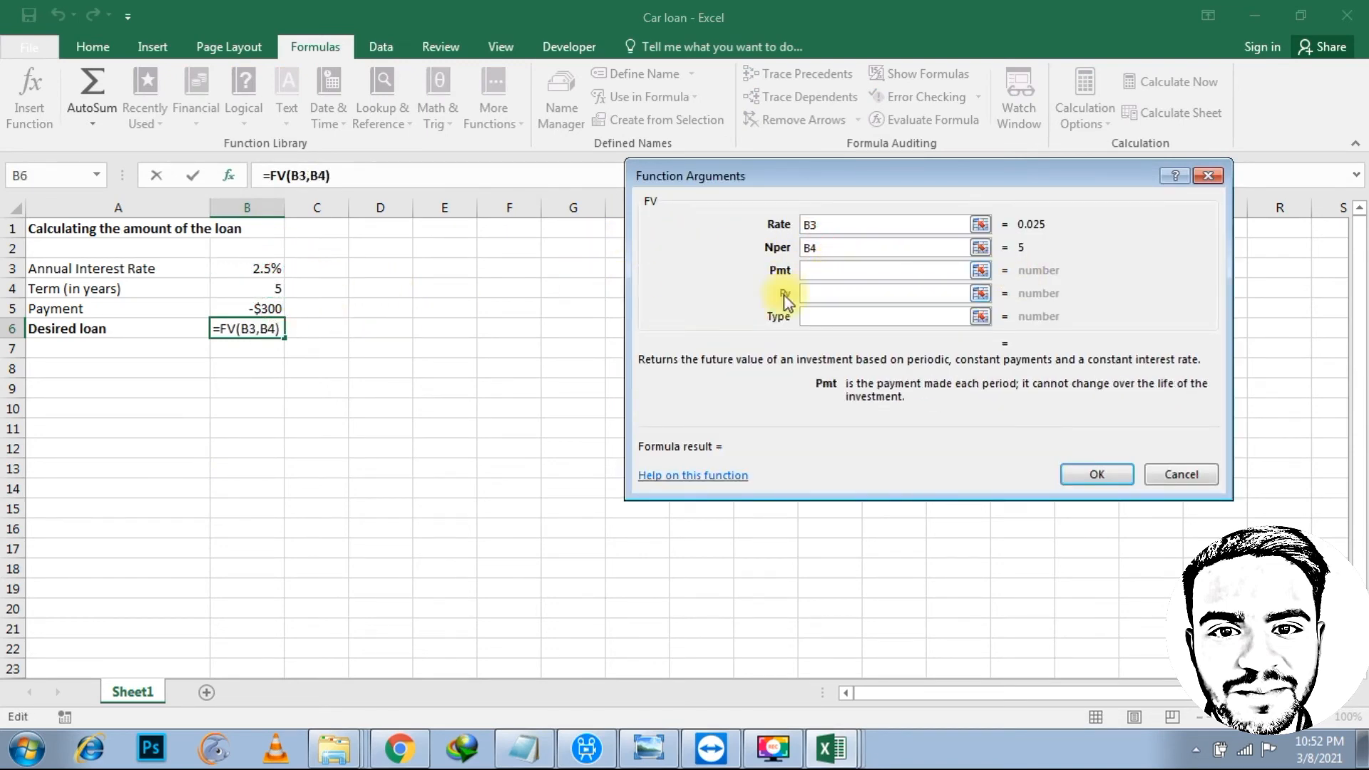
click(271, 309)
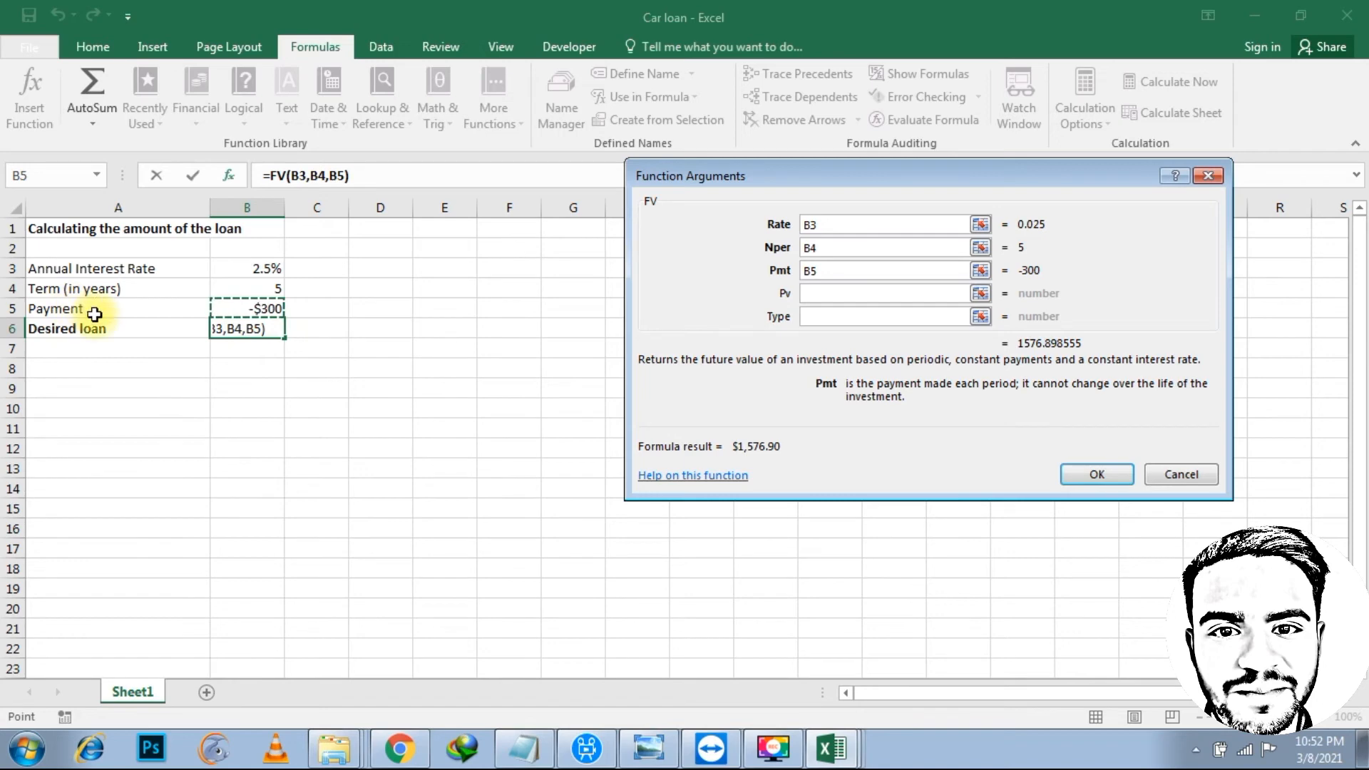
Try B5+B3 as the Pmt argument and remove the added B3 again
click(852, 271)
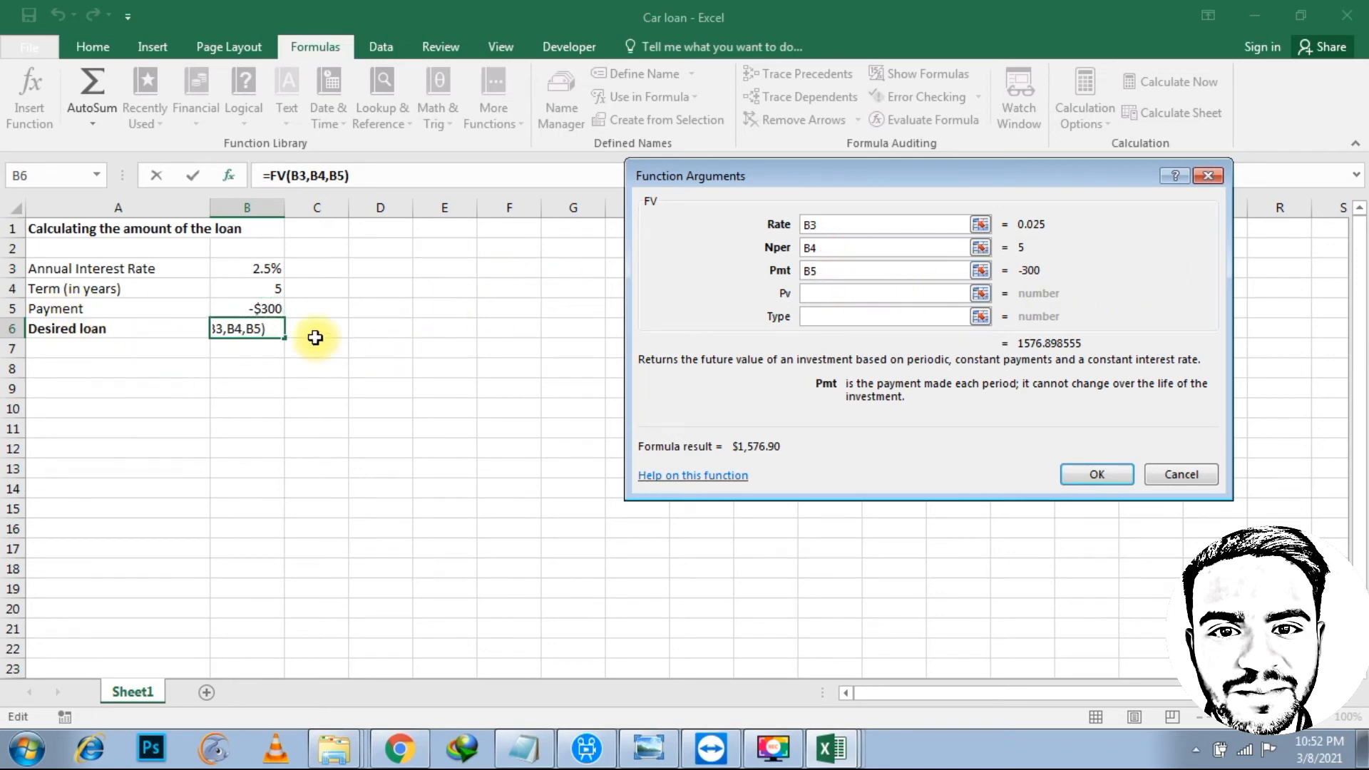
text(+)
click(260, 249)
click(265, 268)
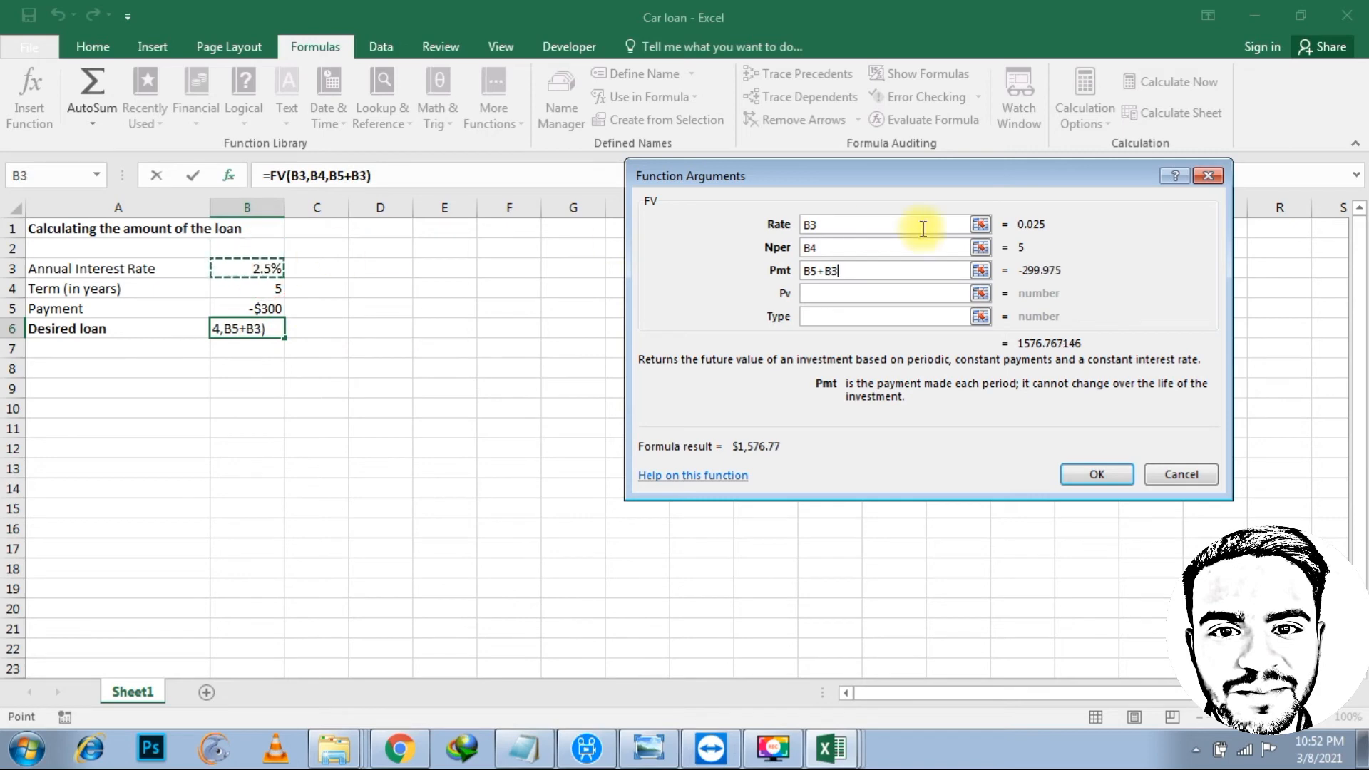
click(875, 224)
click(858, 270)
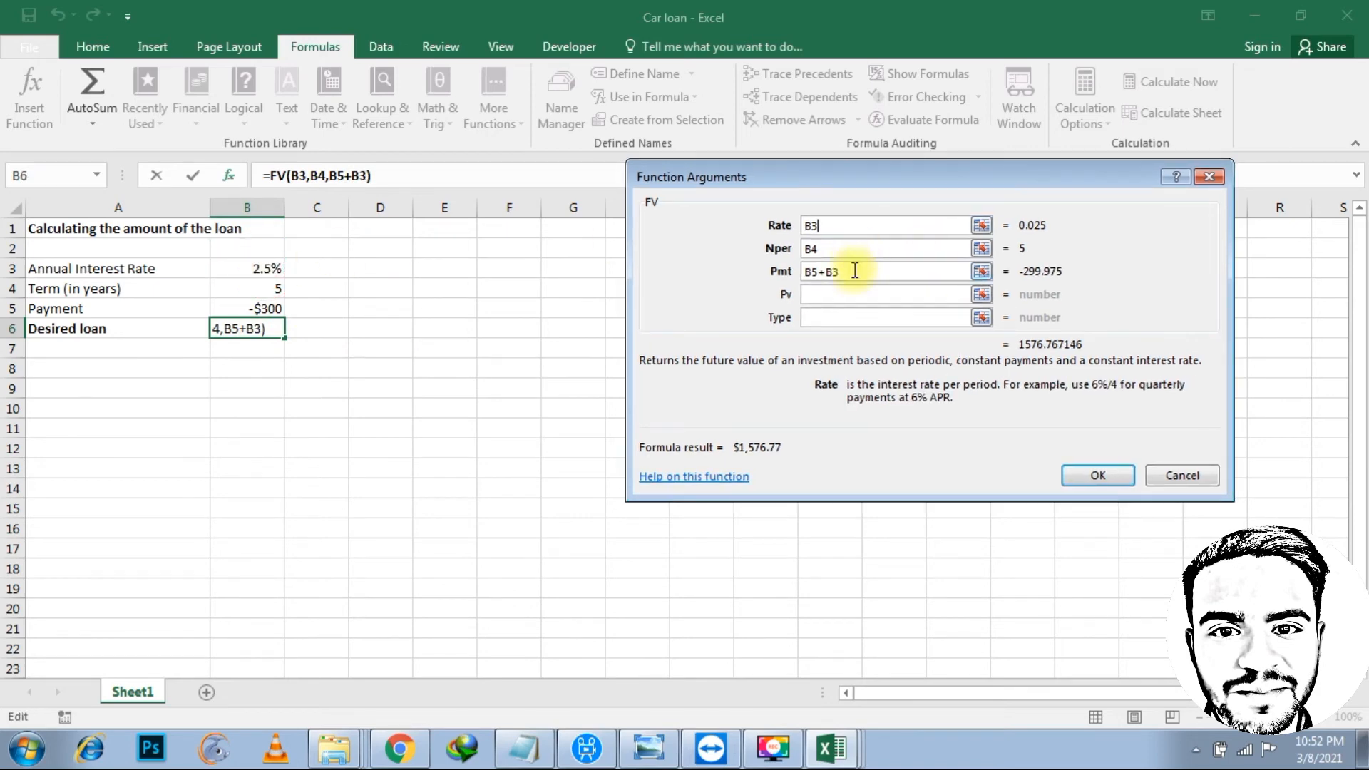
key(BackSpace)
key(BackSpace)
key(BackSpace)
Change the FV arguments to Rate B3/12 and Nper B4*12 and confirm the function in B6
click(845, 227)
text(/)
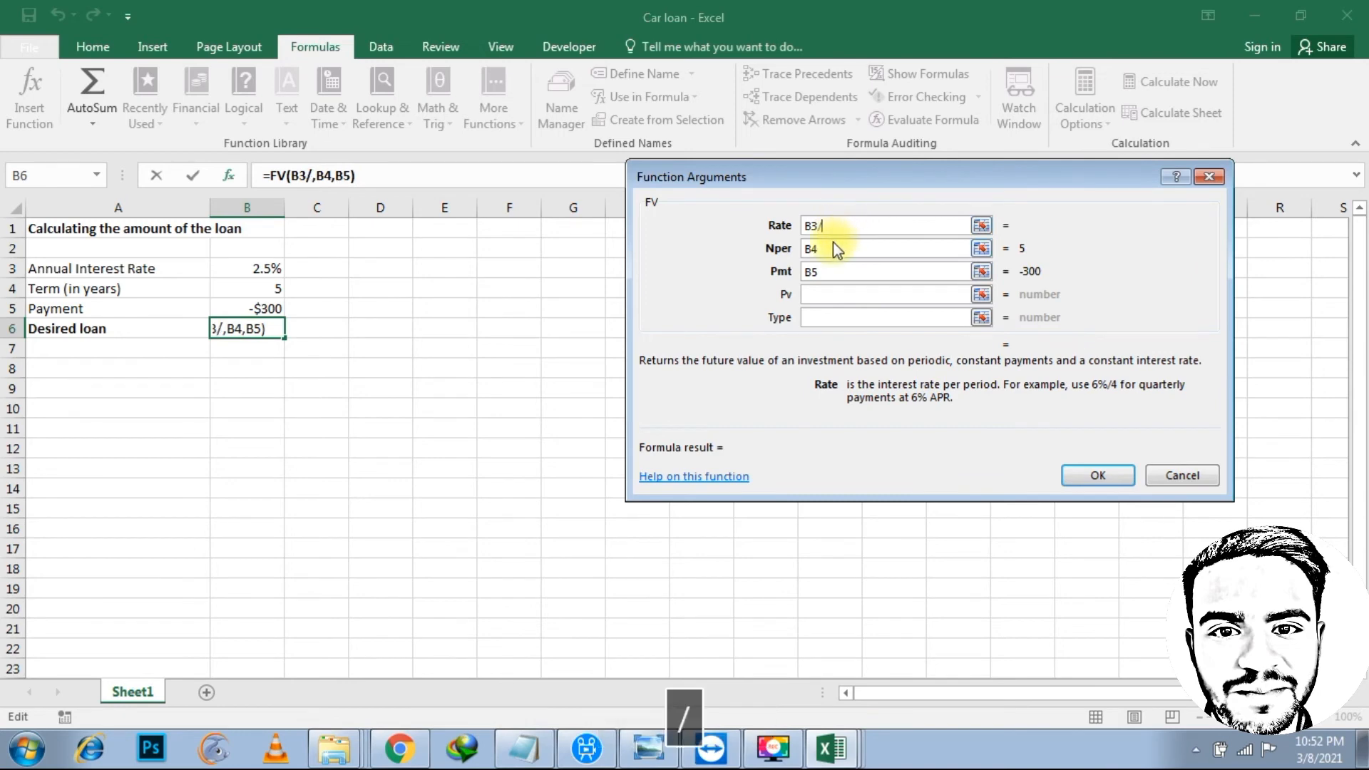
text(12)
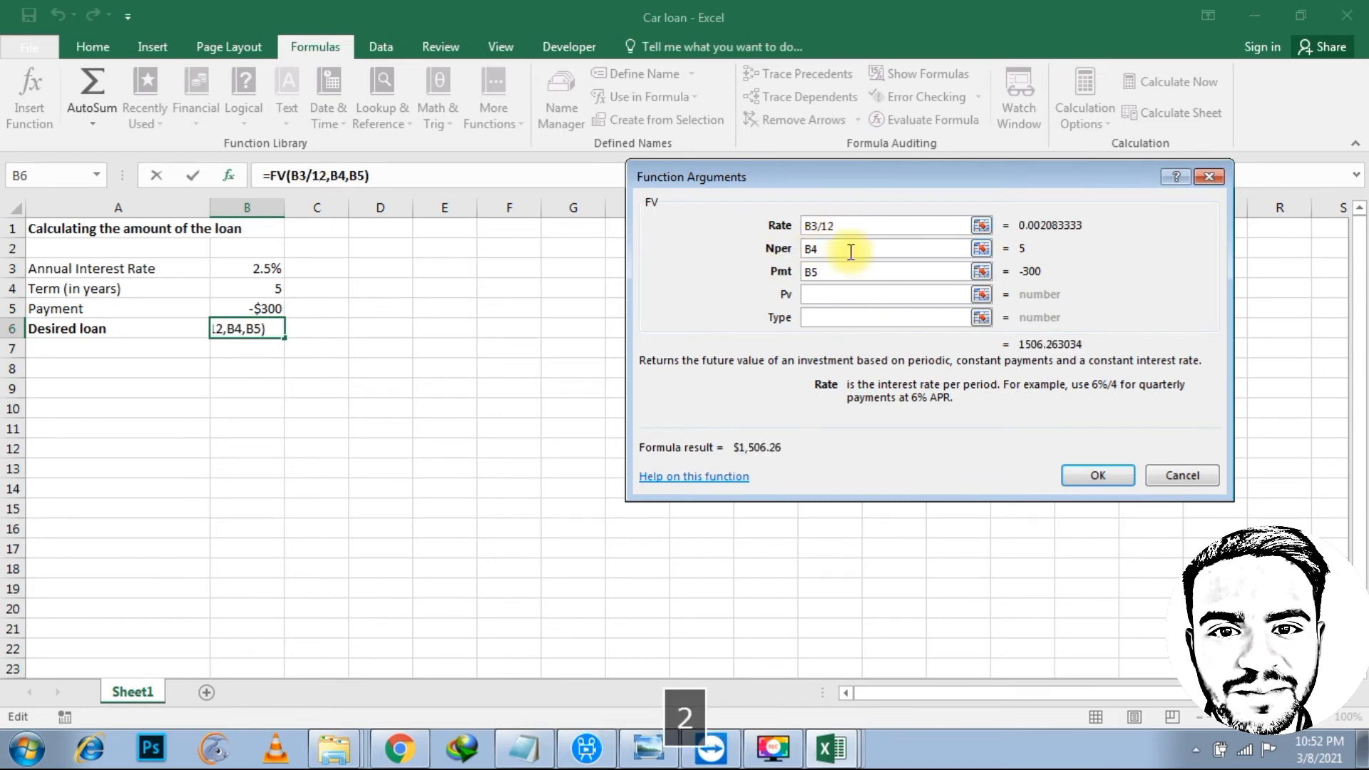
click(872, 245)
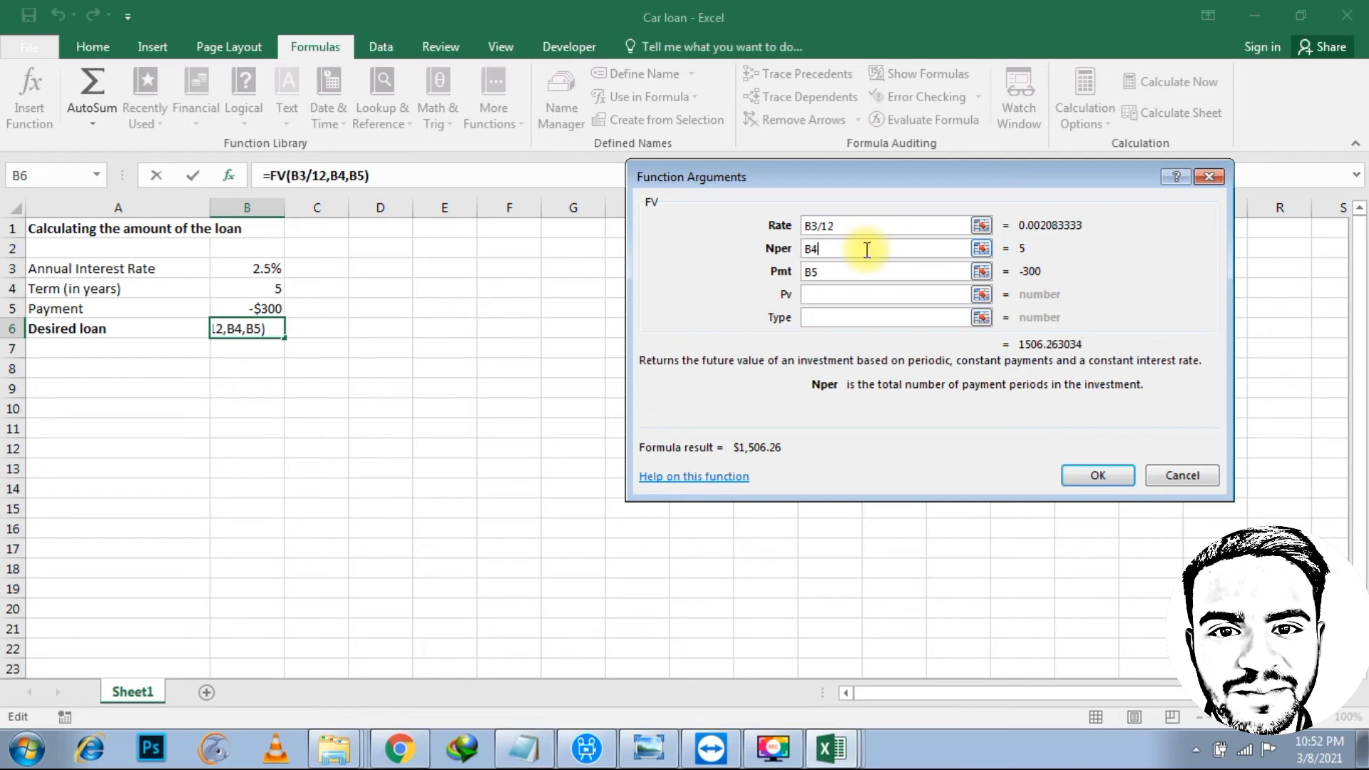
text(*12)
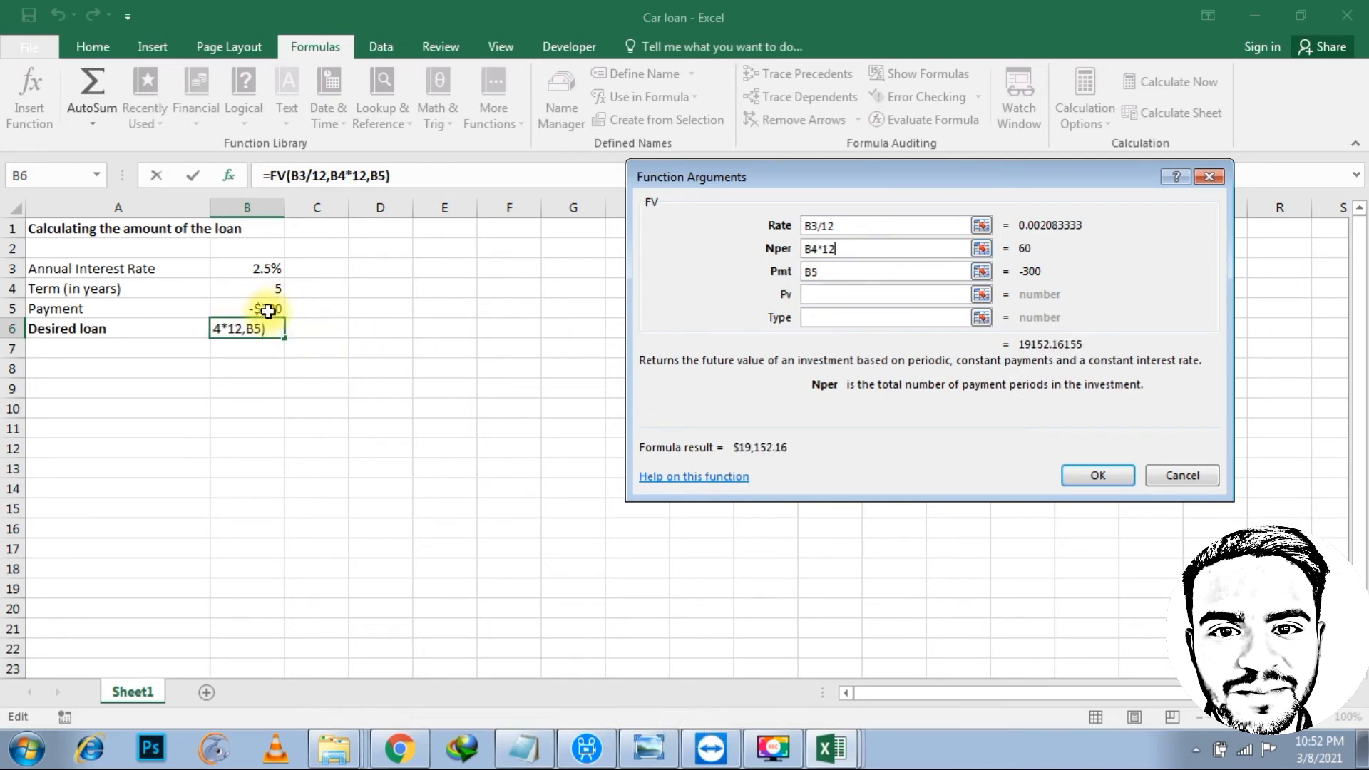
click(1097, 475)
click(238, 347)
click(274, 330)
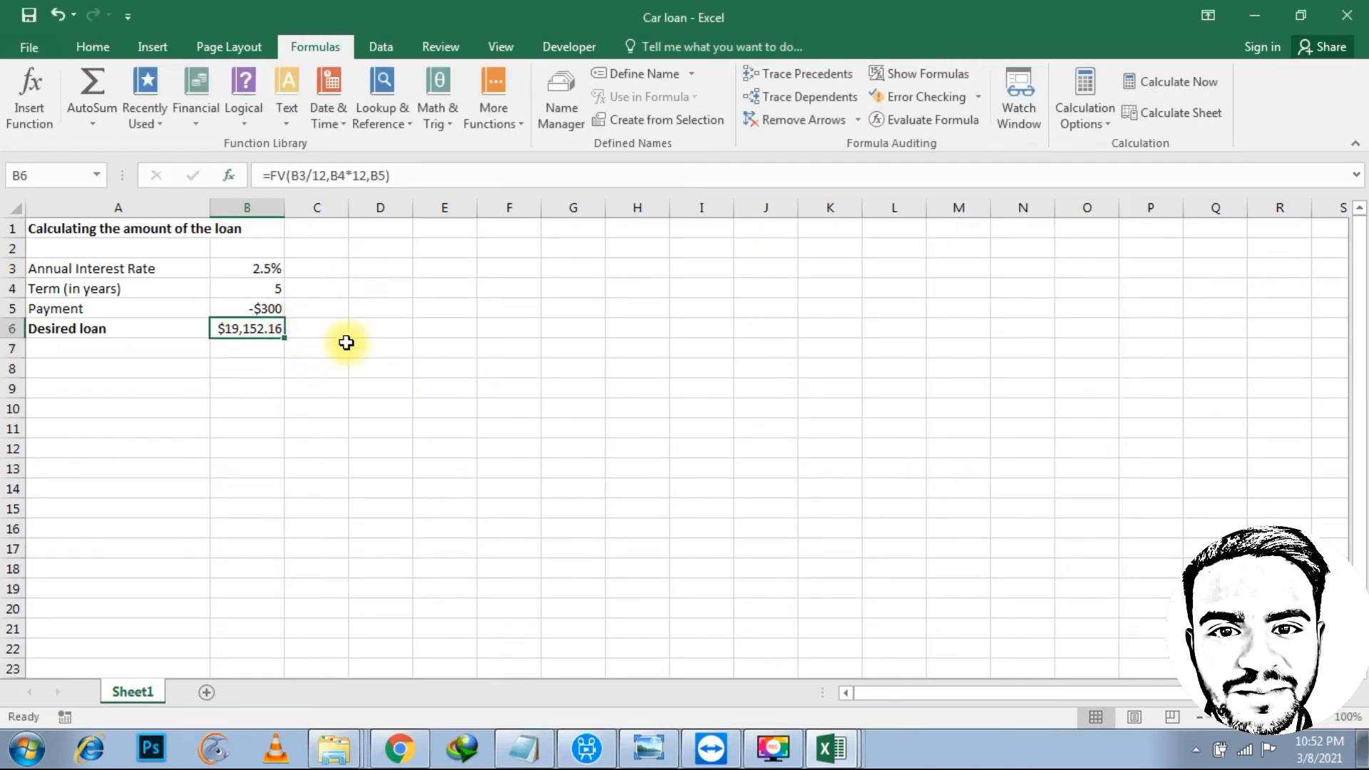
drag(320, 293, 398, 323)
click(276, 351)
click(270, 326)
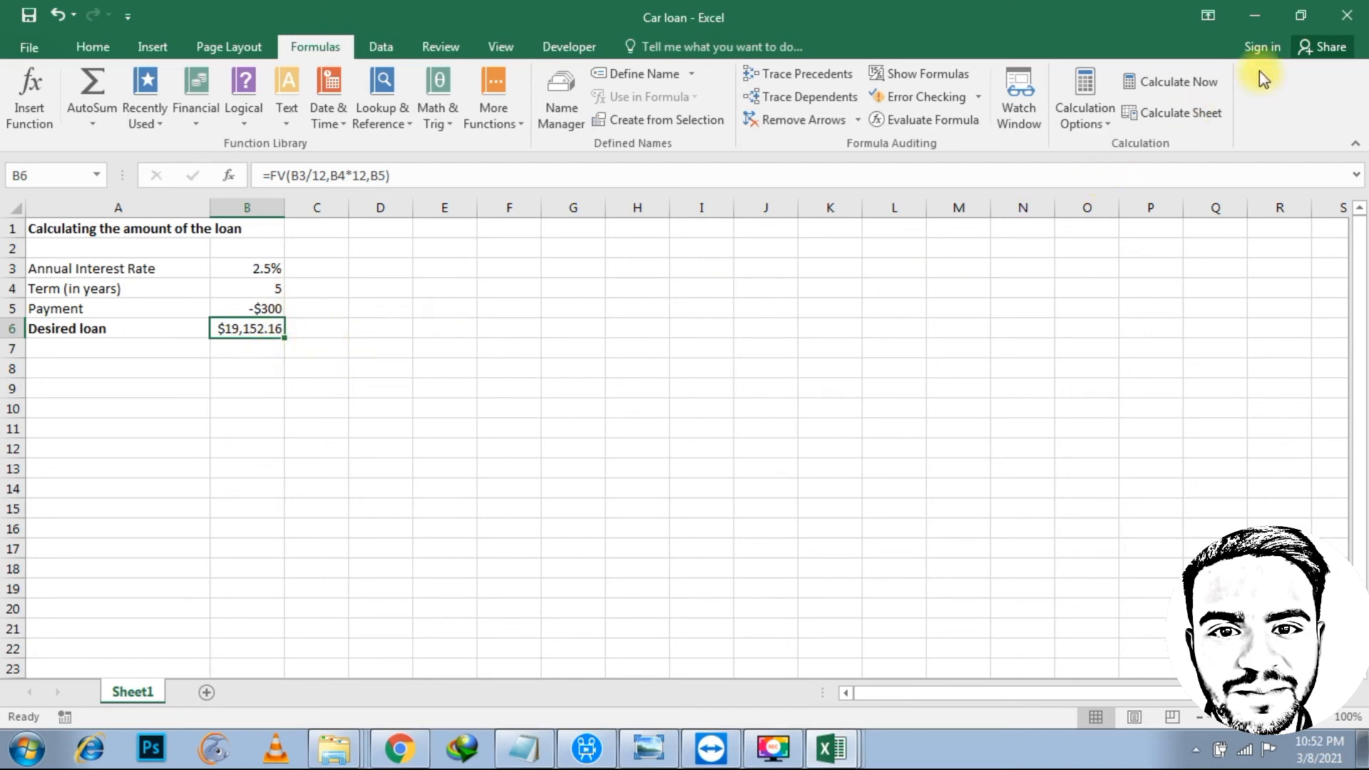
Minimize the Car loan and Loan workbooks and highlight the RRI entry in the Notepad function list
click(1260, 24)
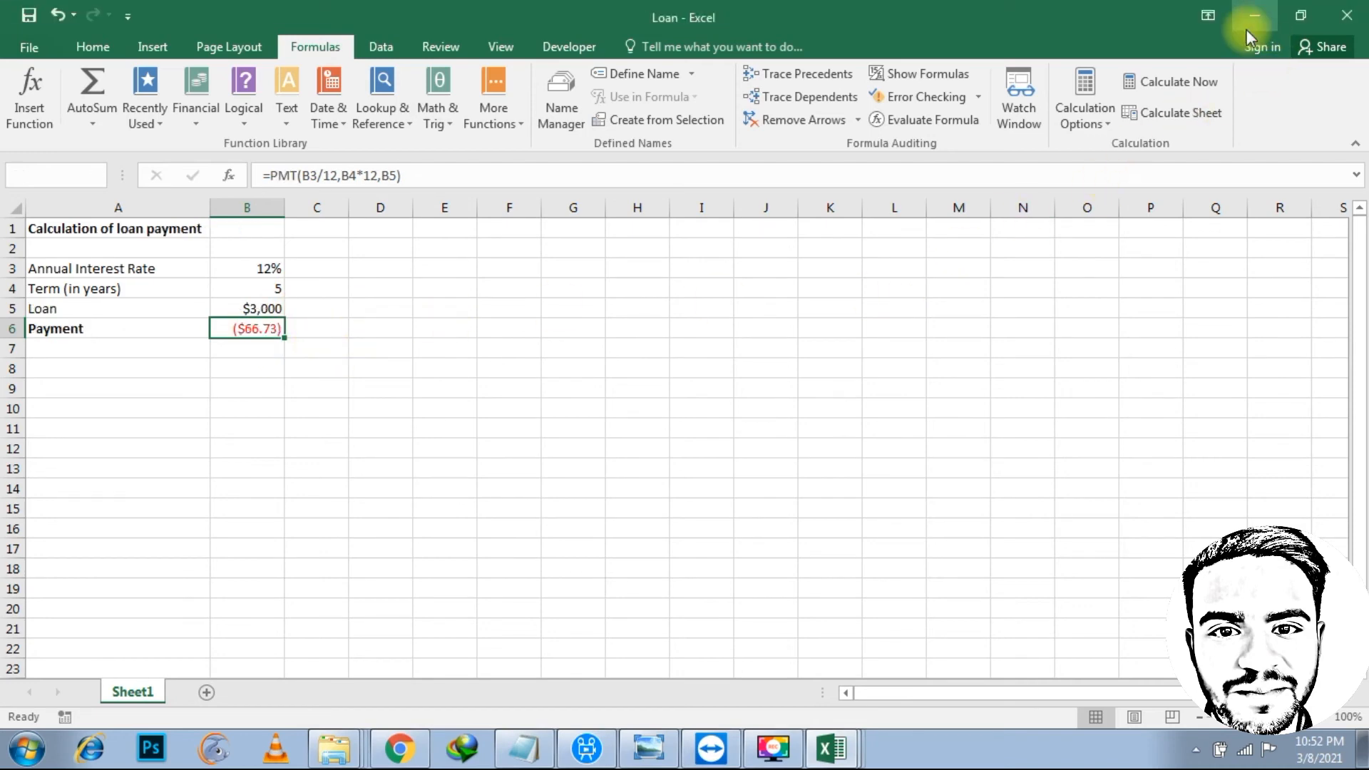
click(1254, 21)
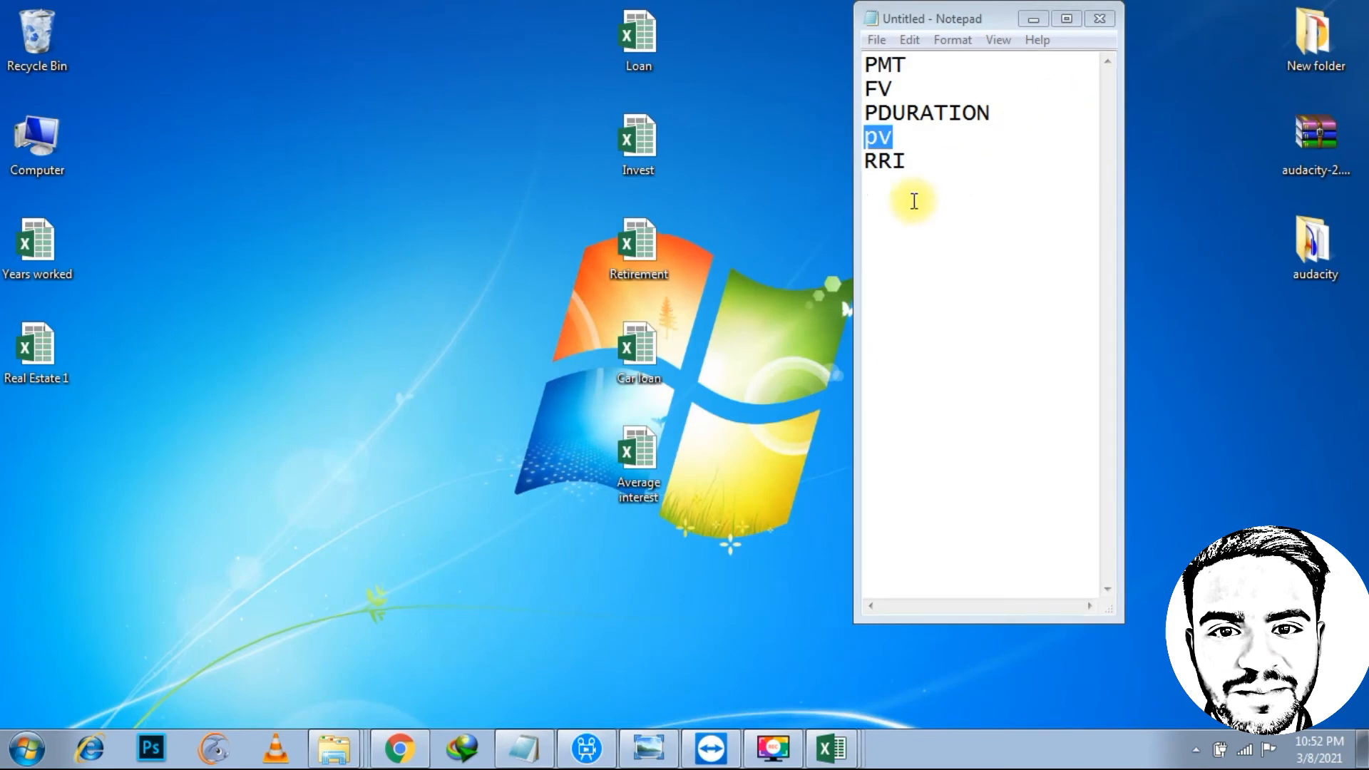
drag(917, 161, 853, 164)
click(921, 165)
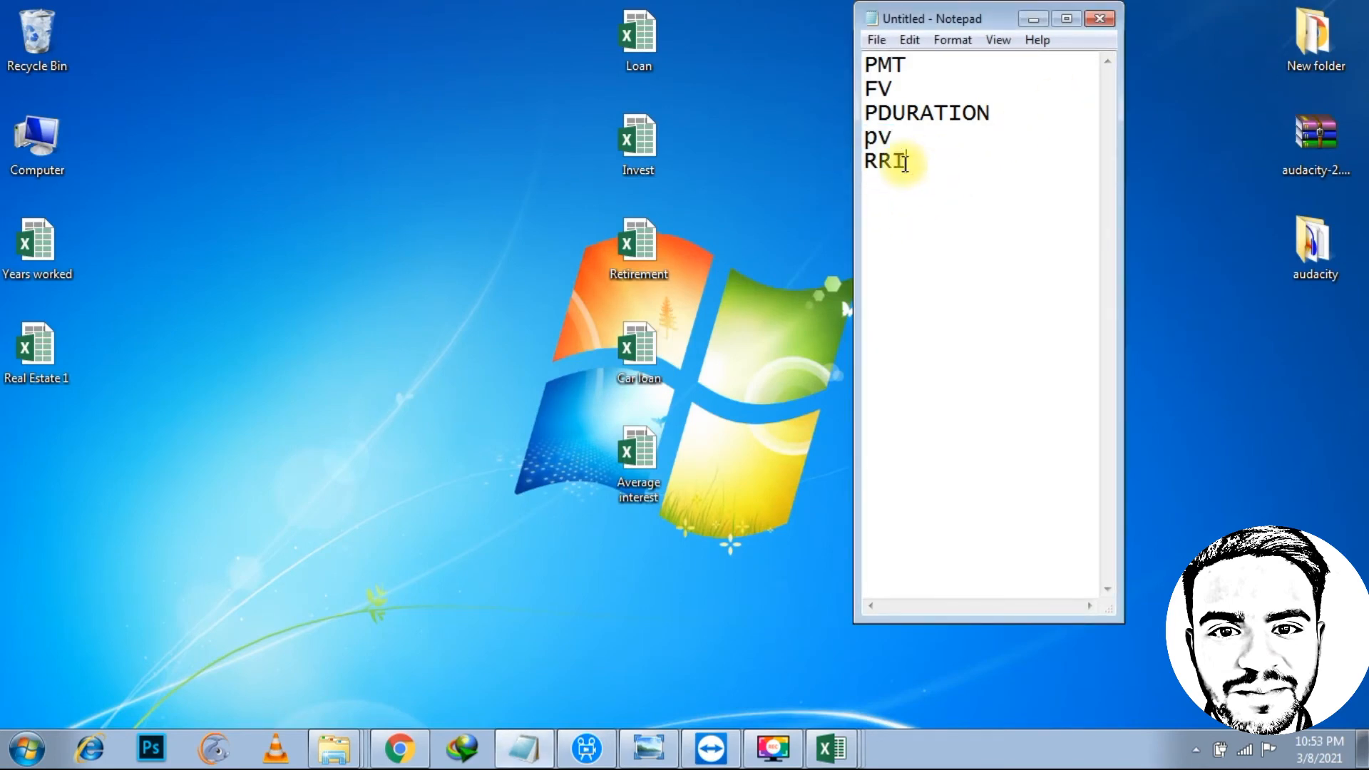
Open the Average interest workbook and review the original amount, end-of-term amount, years invested and empty average interest rate cell
double_click(656, 459)
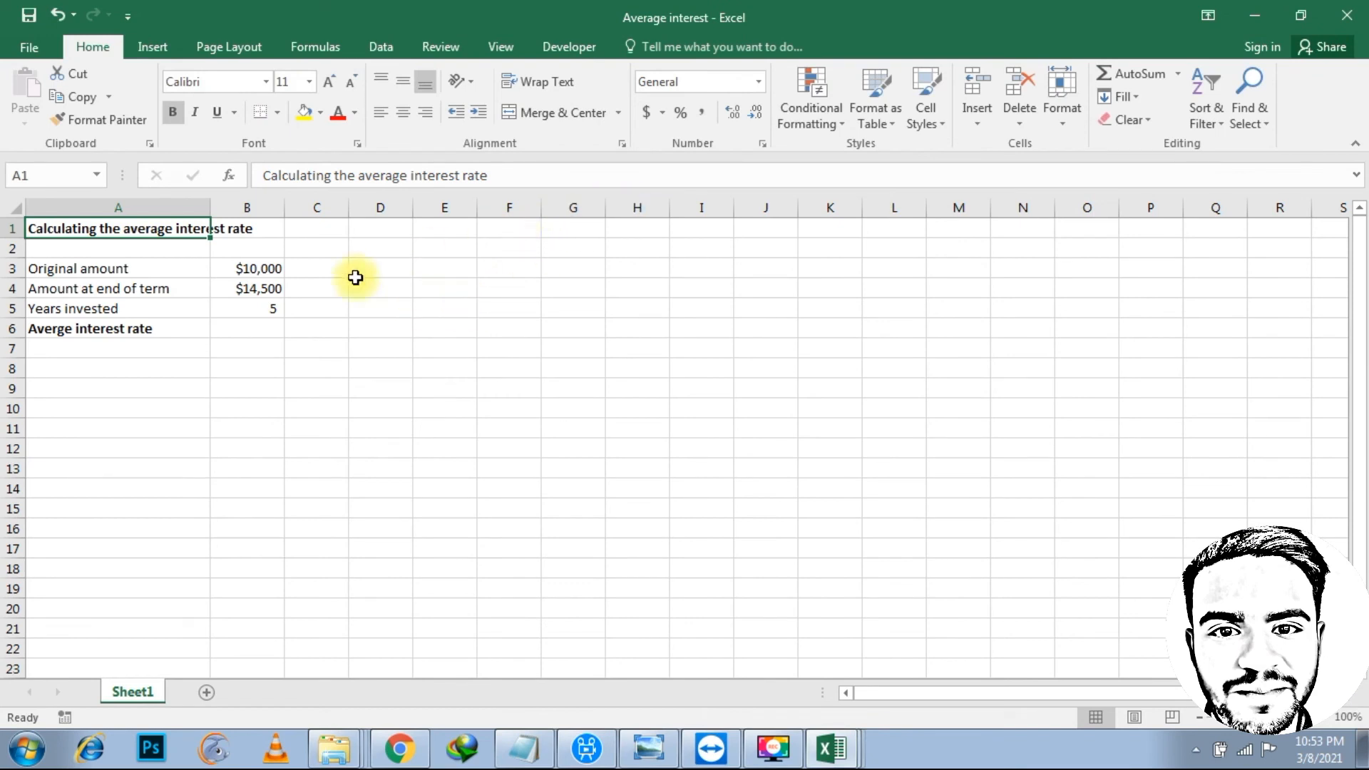
click(273, 334)
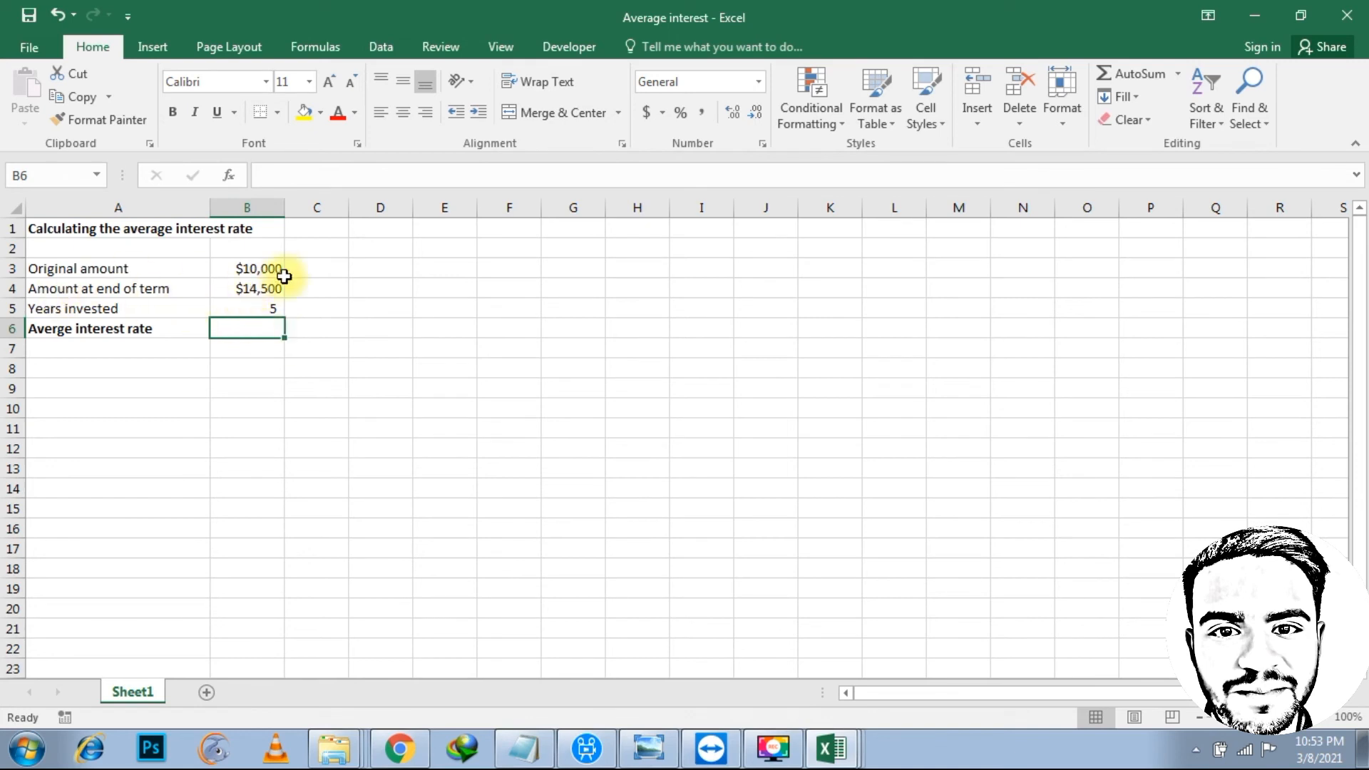
click(260, 273)
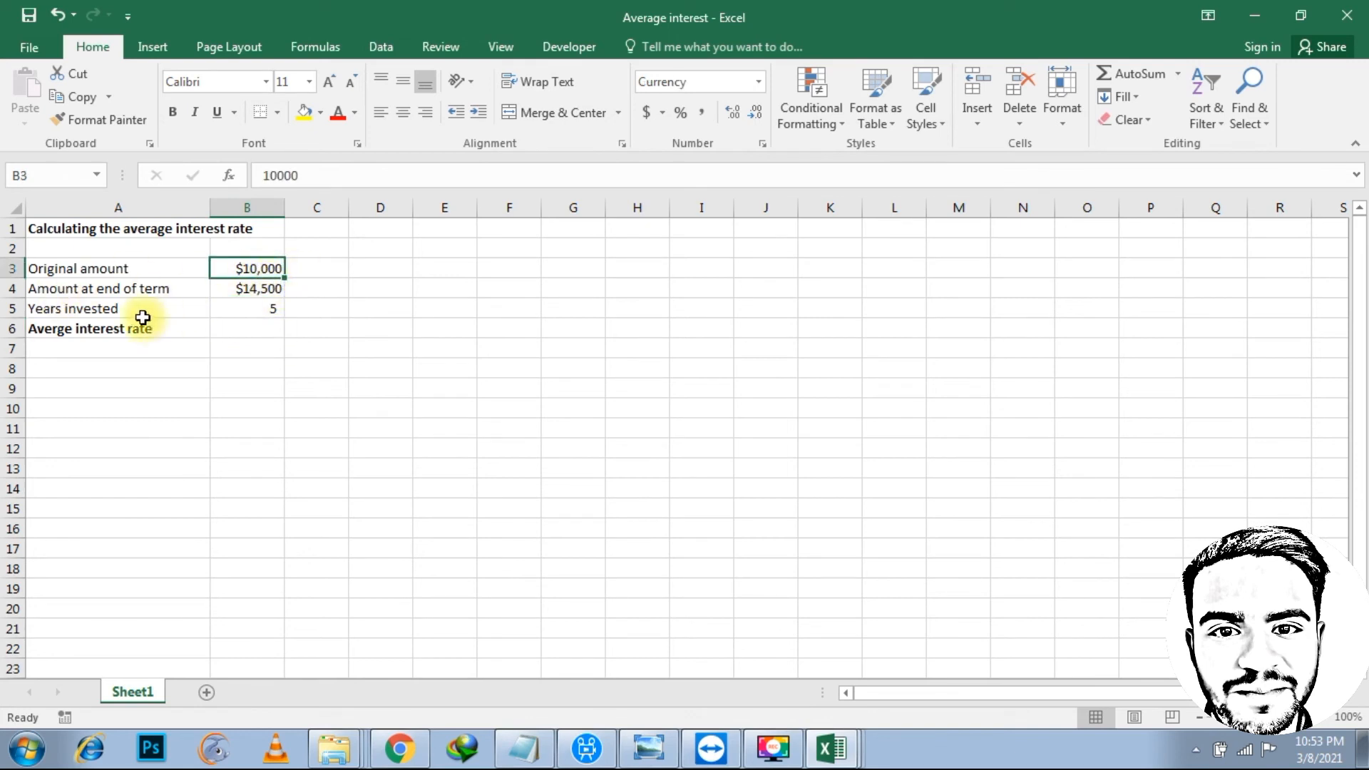
click(268, 291)
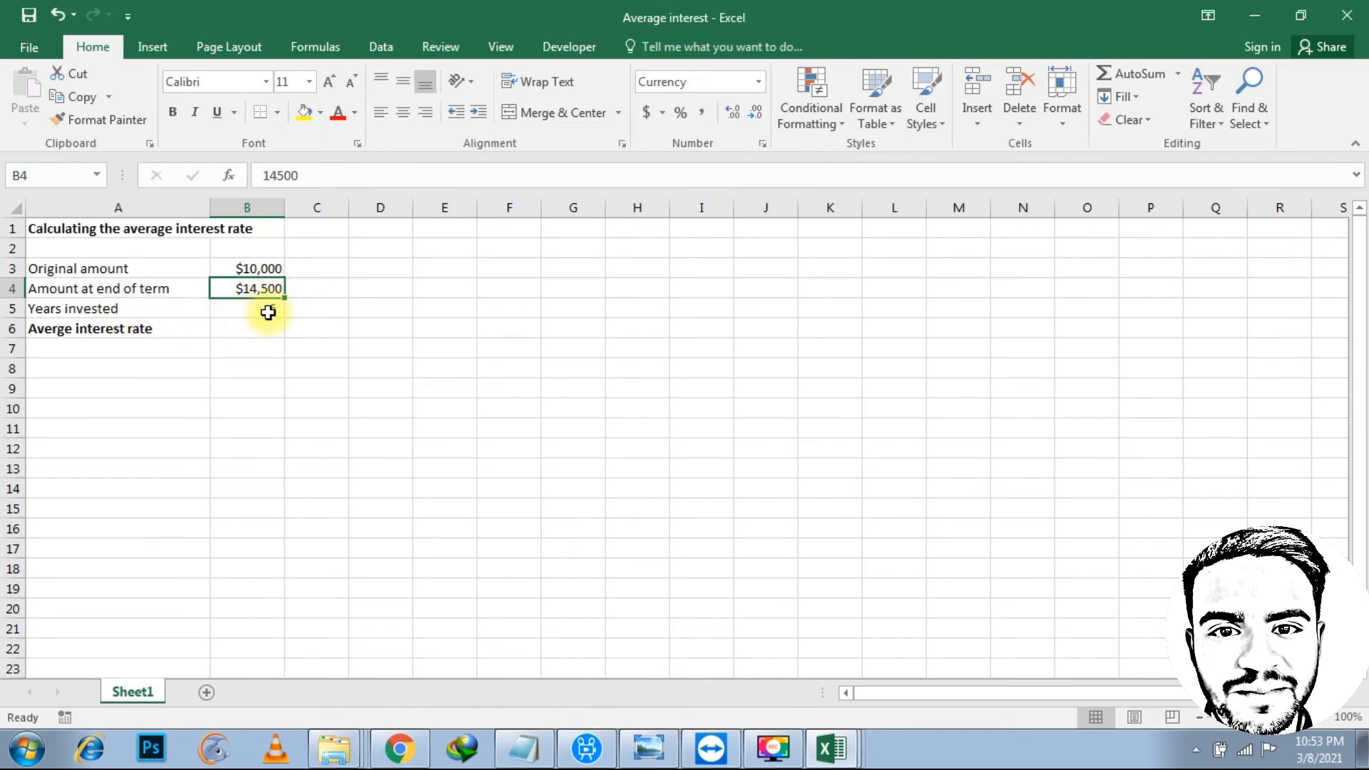
click(268, 312)
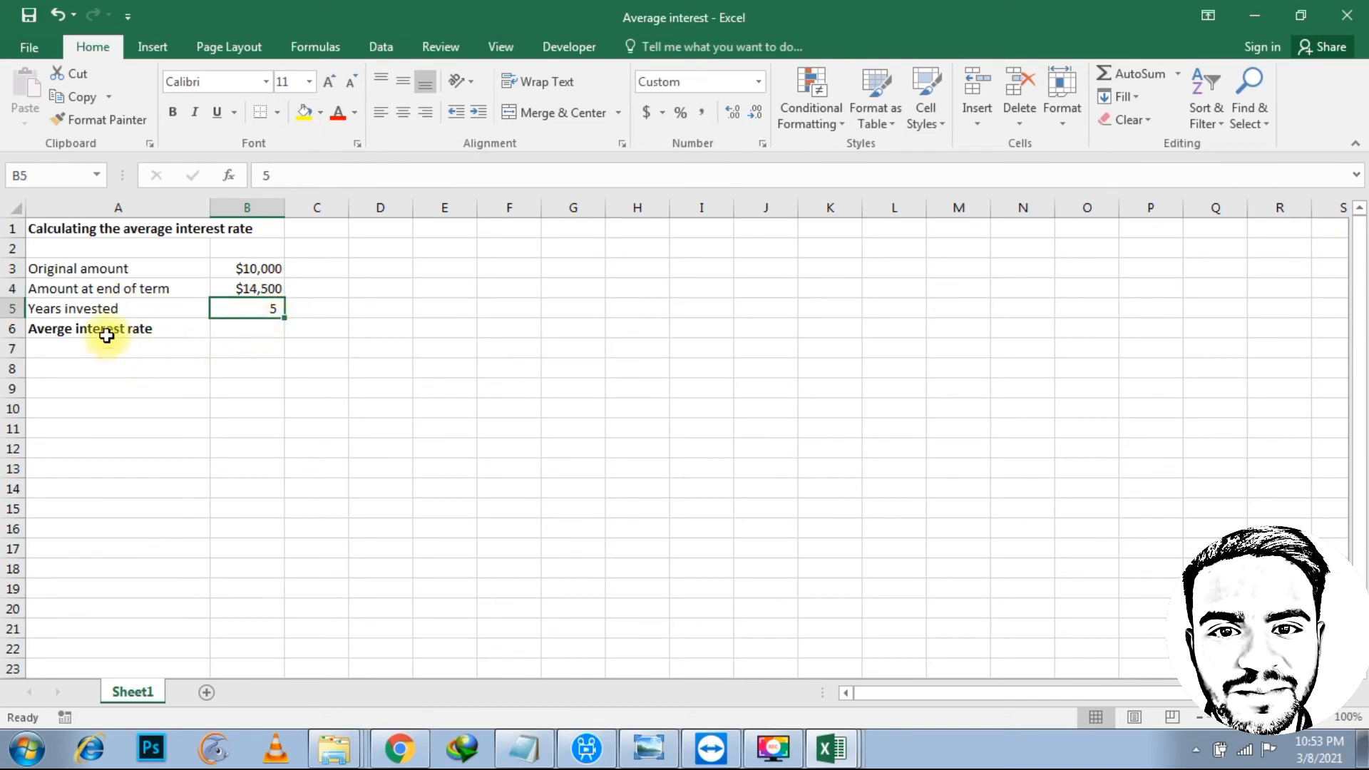
click(256, 333)
drag(267, 269, 249, 320)
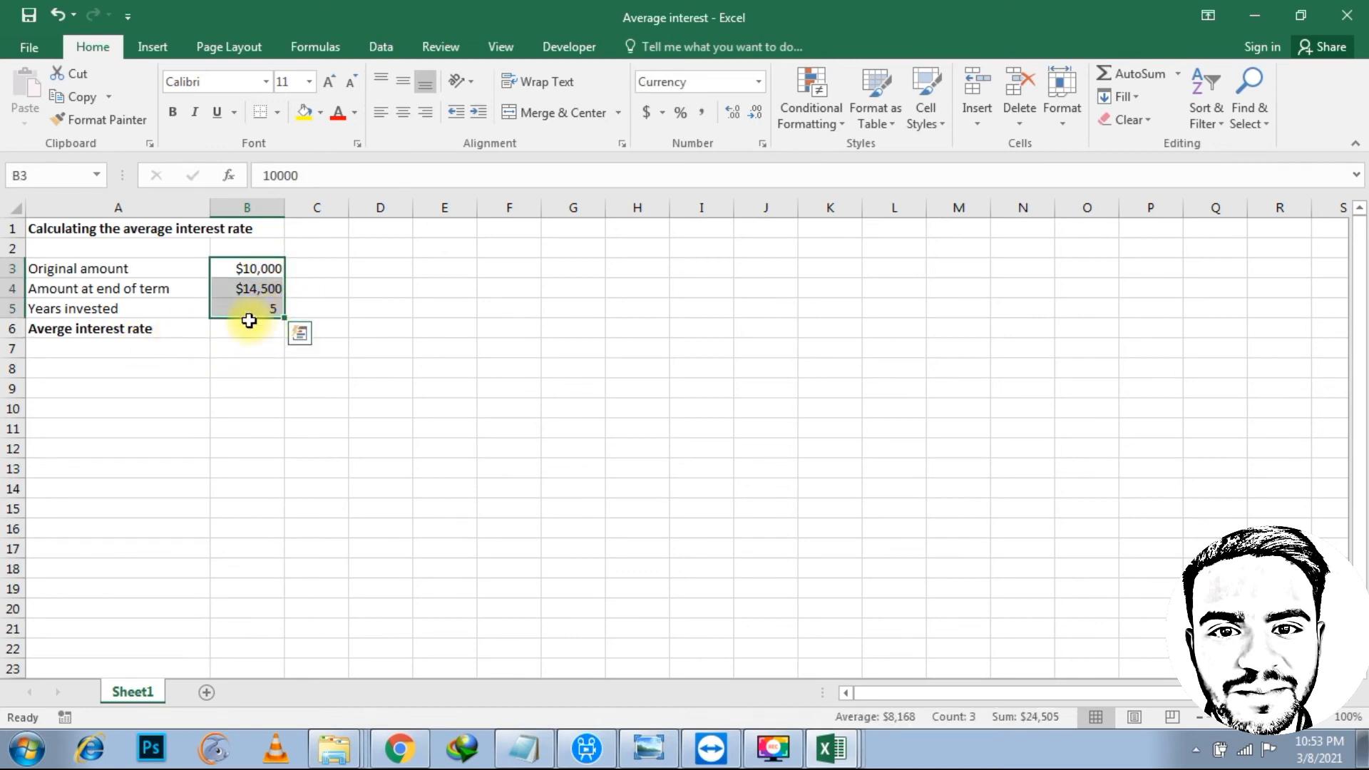
click(263, 265)
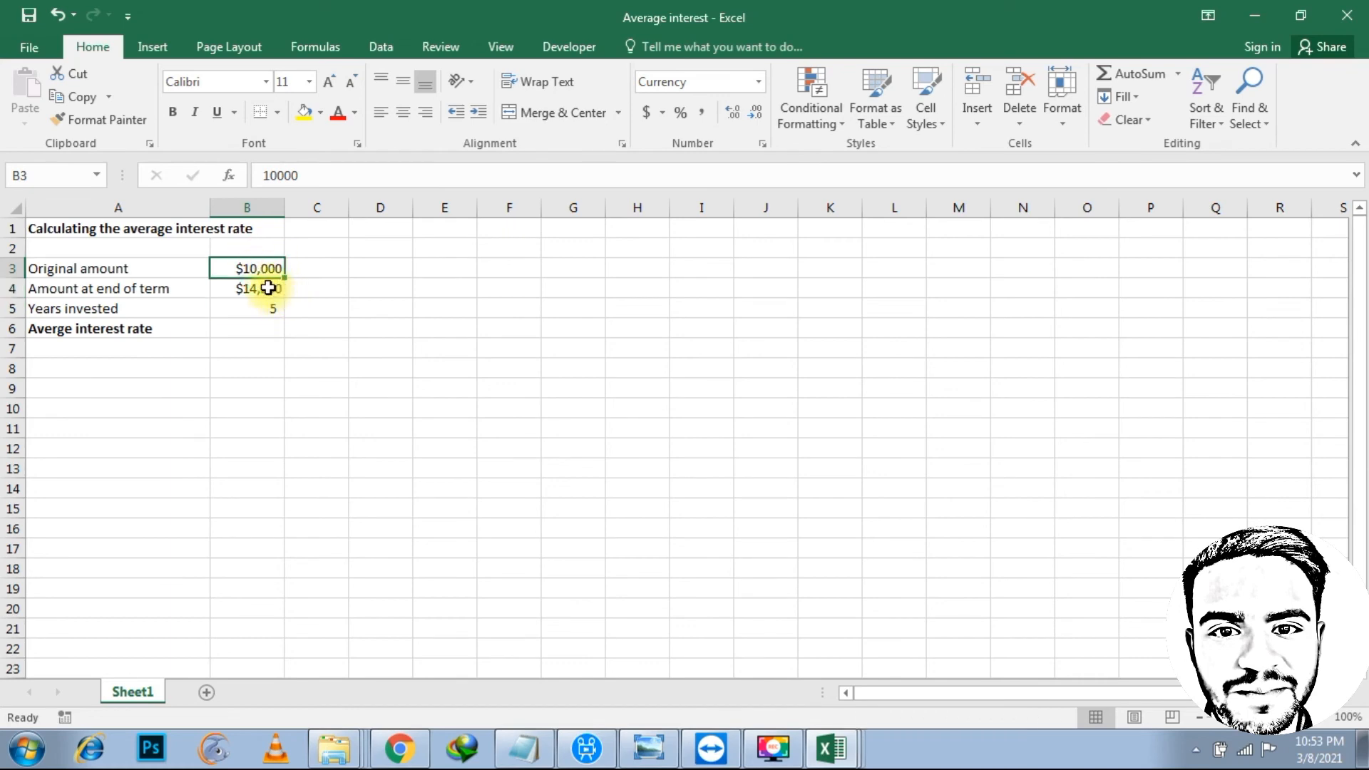
click(268, 287)
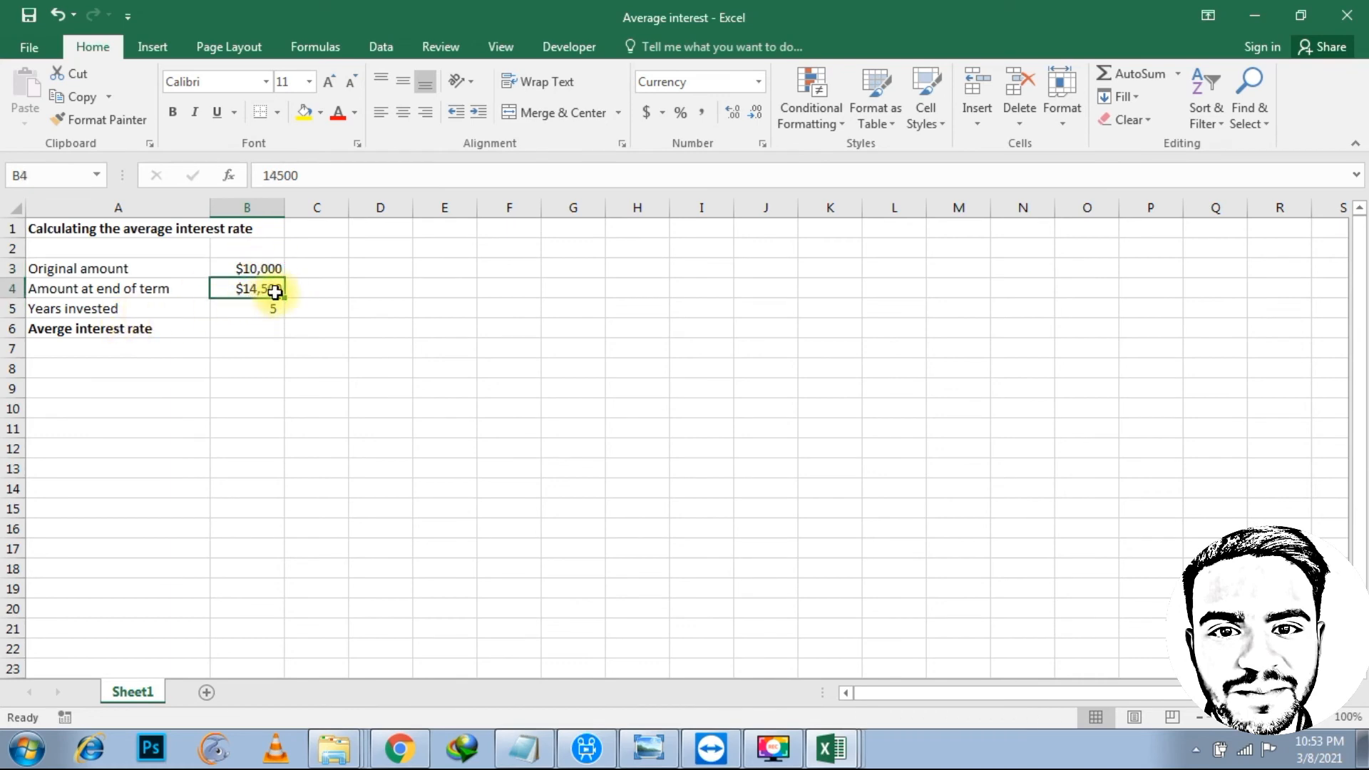
click(267, 307)
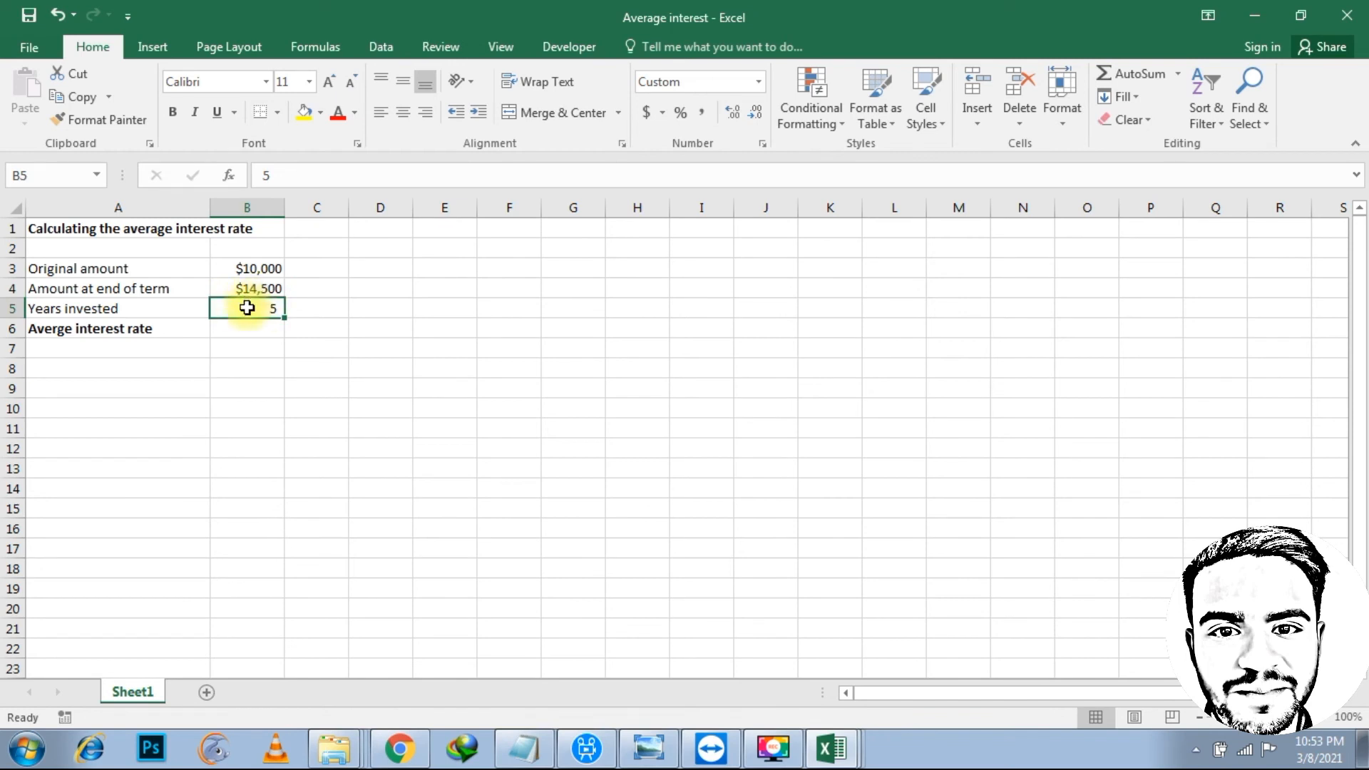
click(259, 327)
click(275, 288)
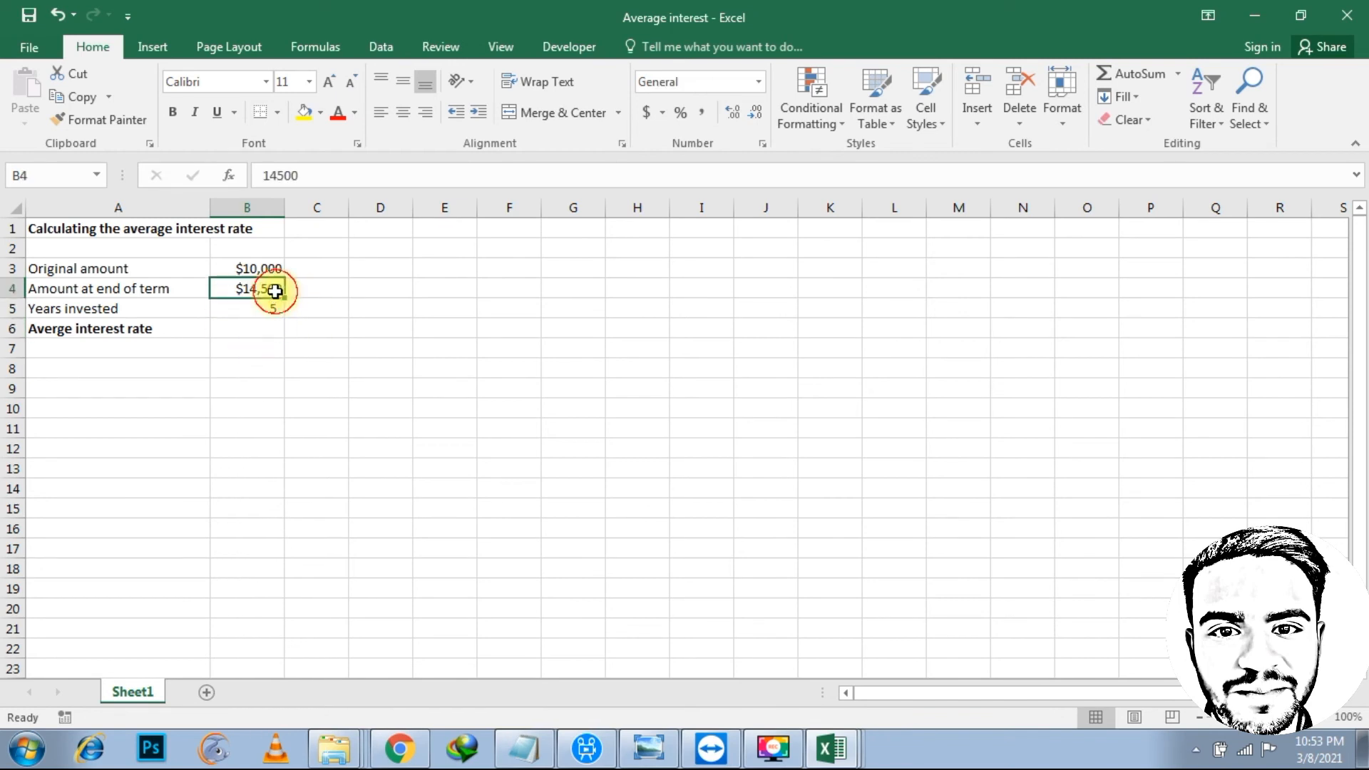
Insert the financial function RRI in cell B6 for the average interest rate
click(266, 328)
click(315, 47)
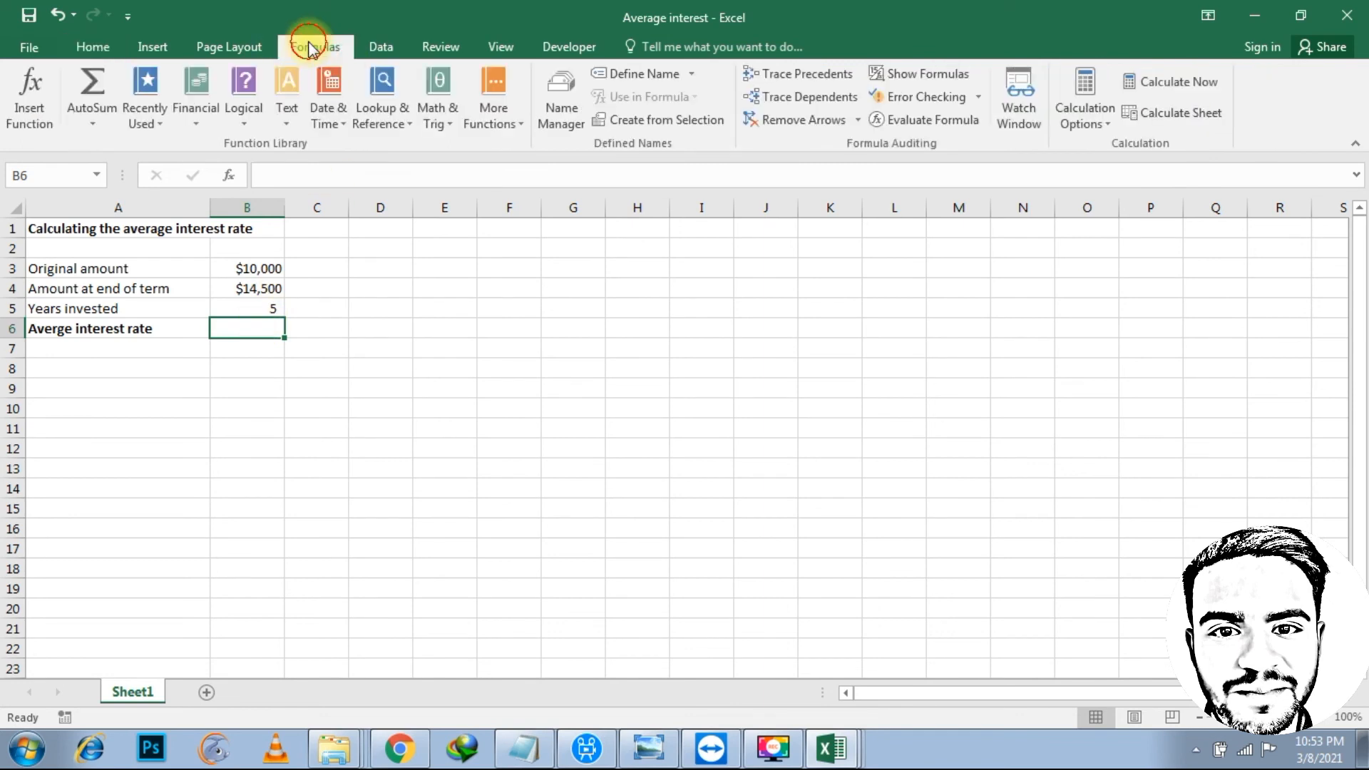
click(196, 107)
scroll(260, 375, down, 7)
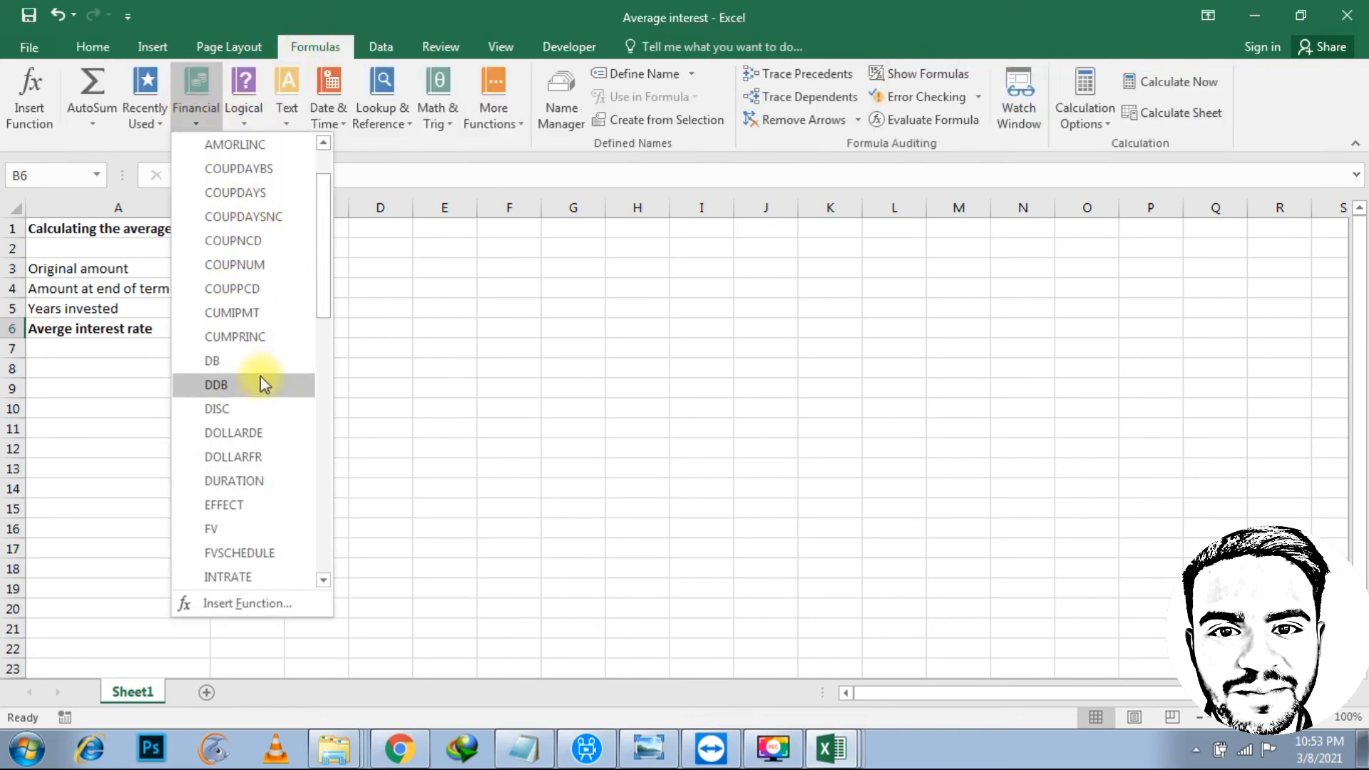
scroll(281, 400, down, 5)
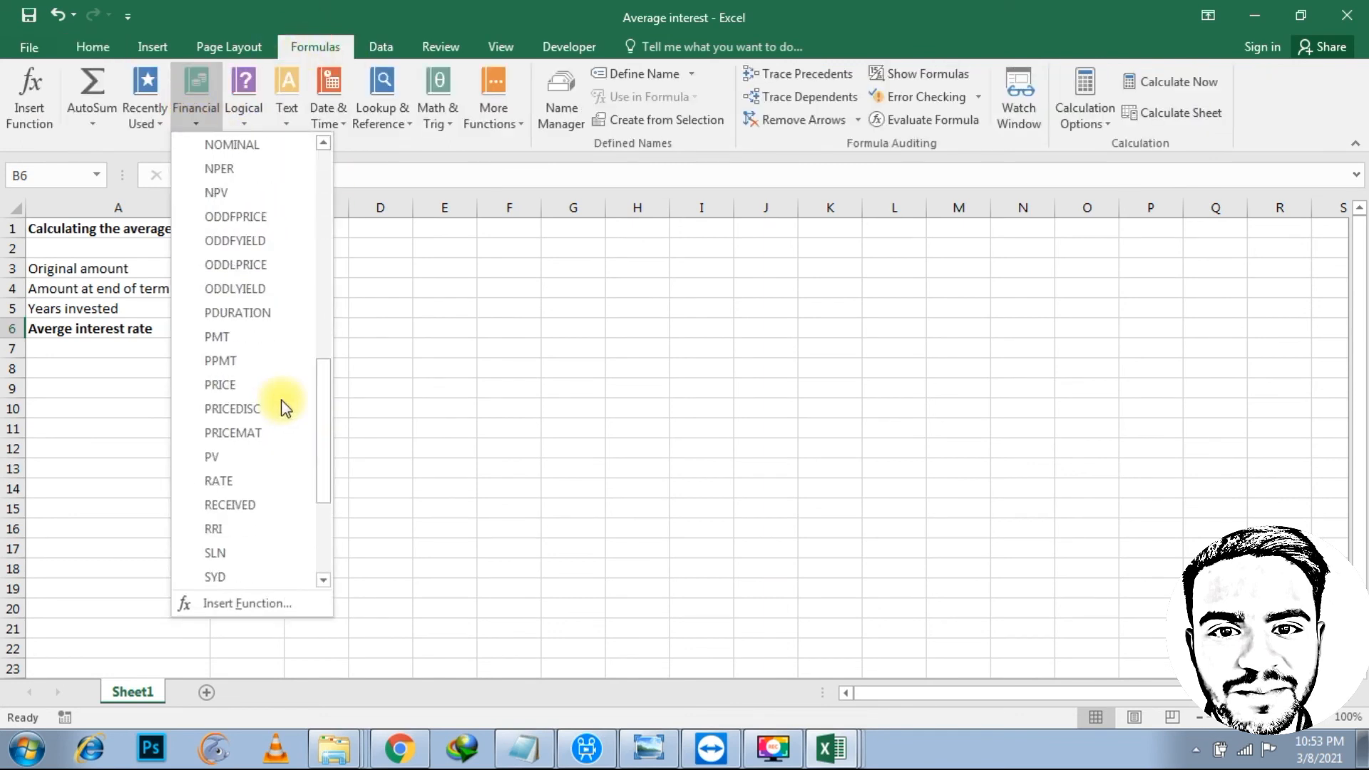
click(246, 387)
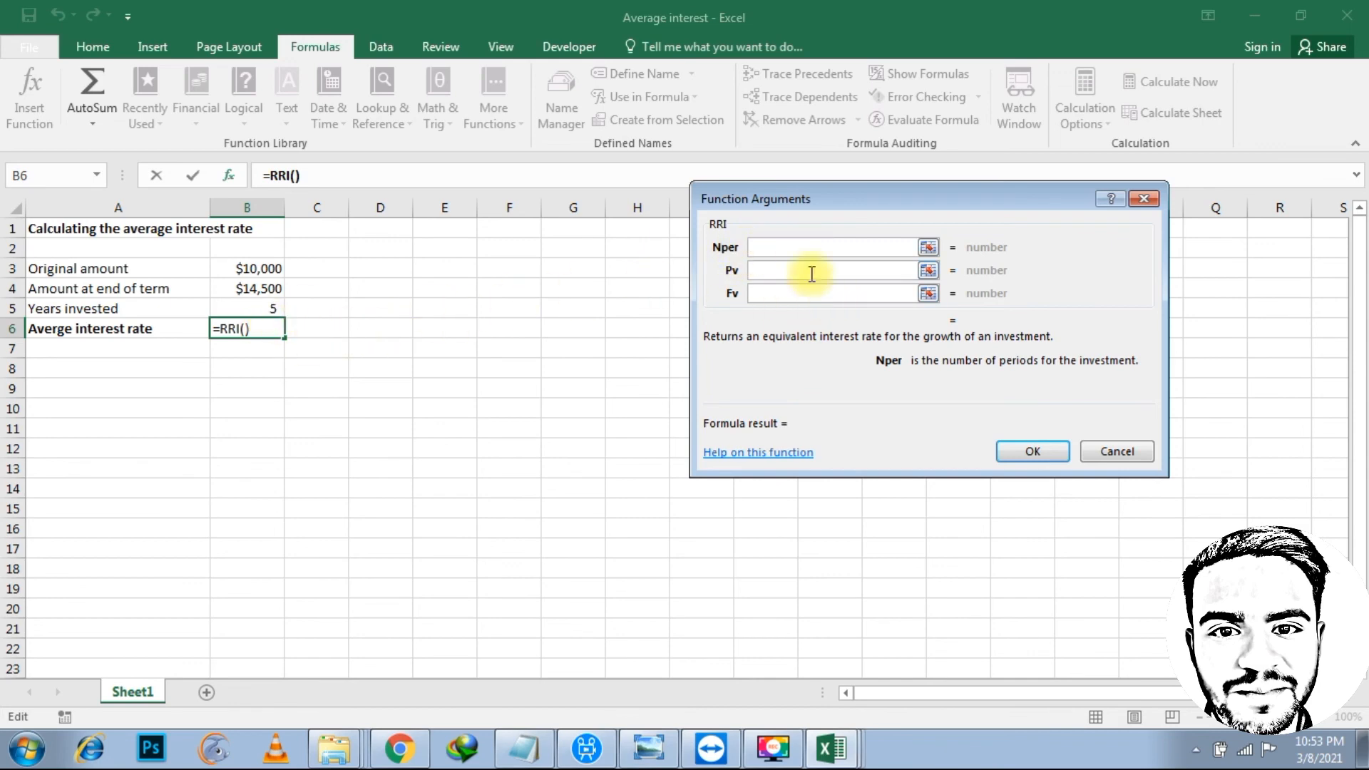
Set the RRI arguments to Nper B5, Pv B3 and Fv B4 and confirm the function
click(271, 307)
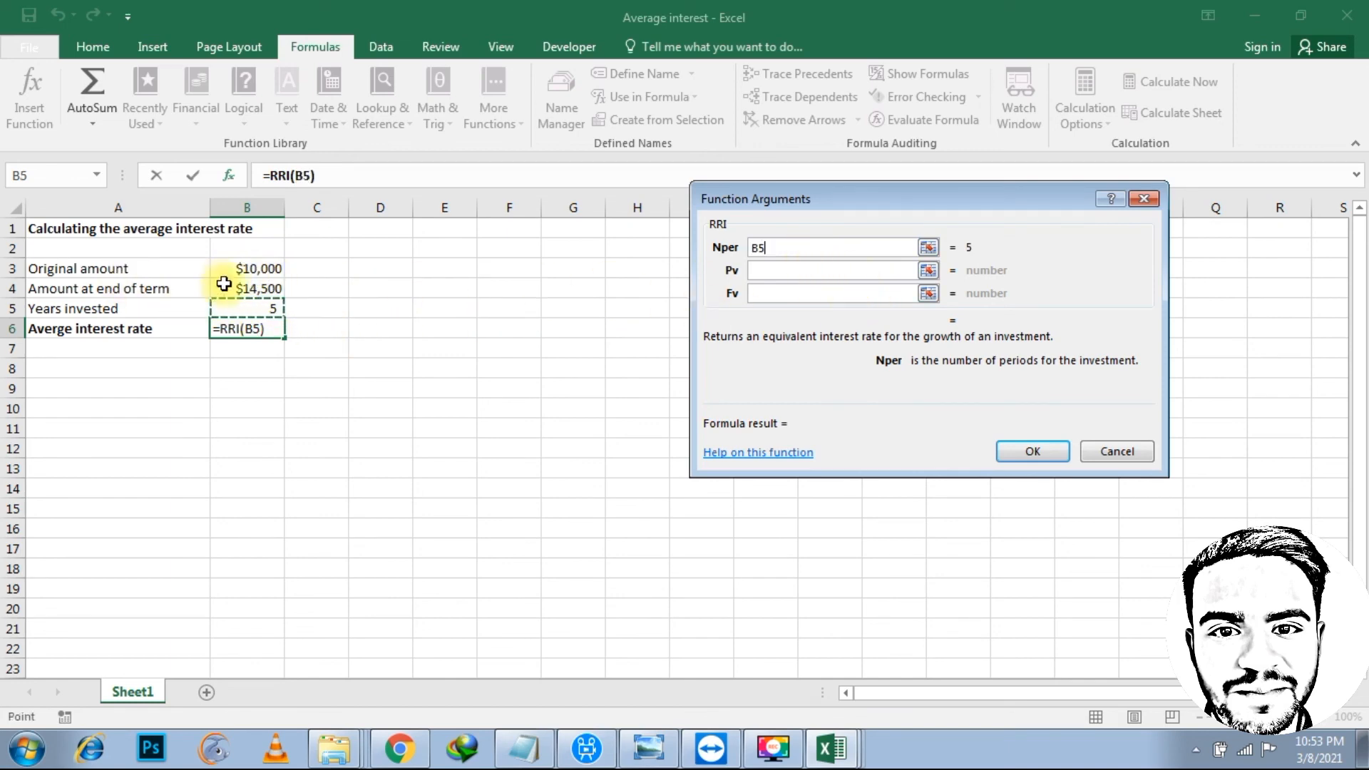
click(791, 270)
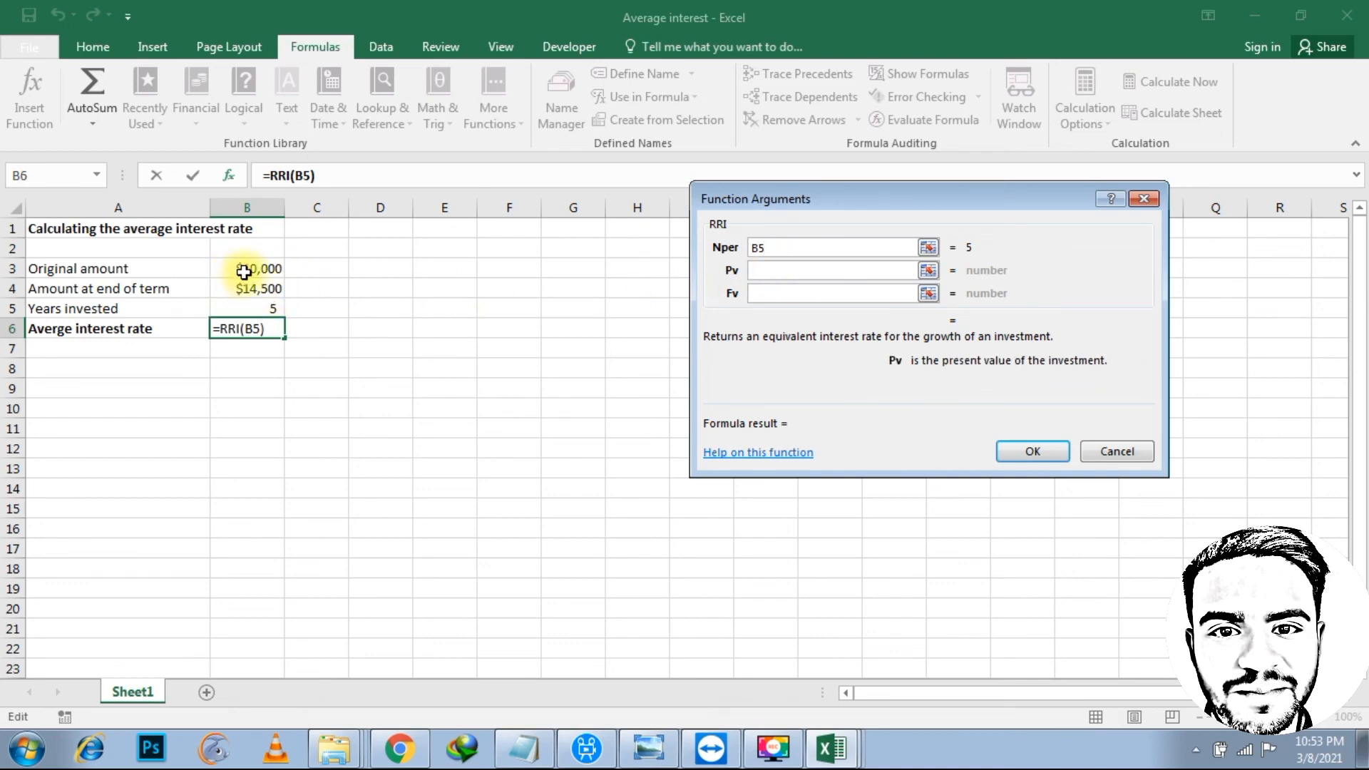
click(269, 269)
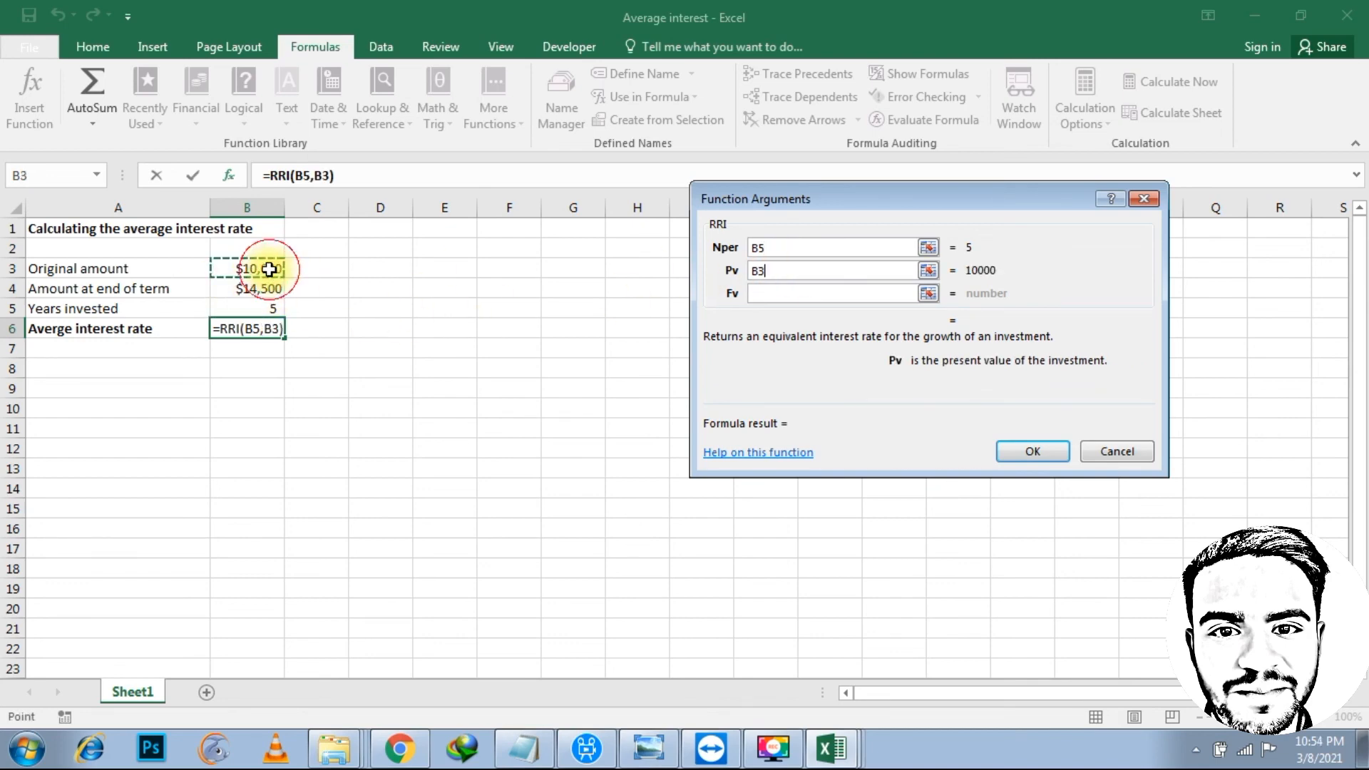
click(773, 292)
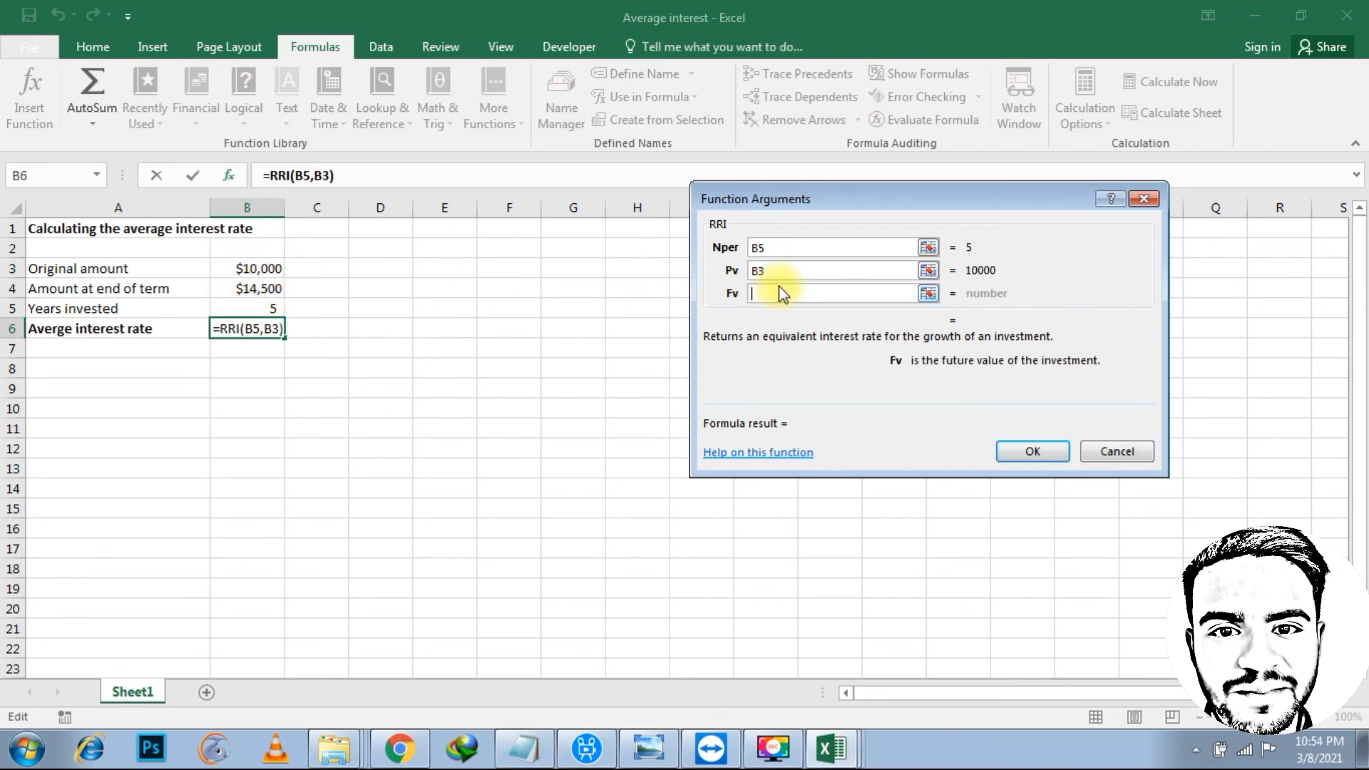
click(269, 288)
click(1039, 446)
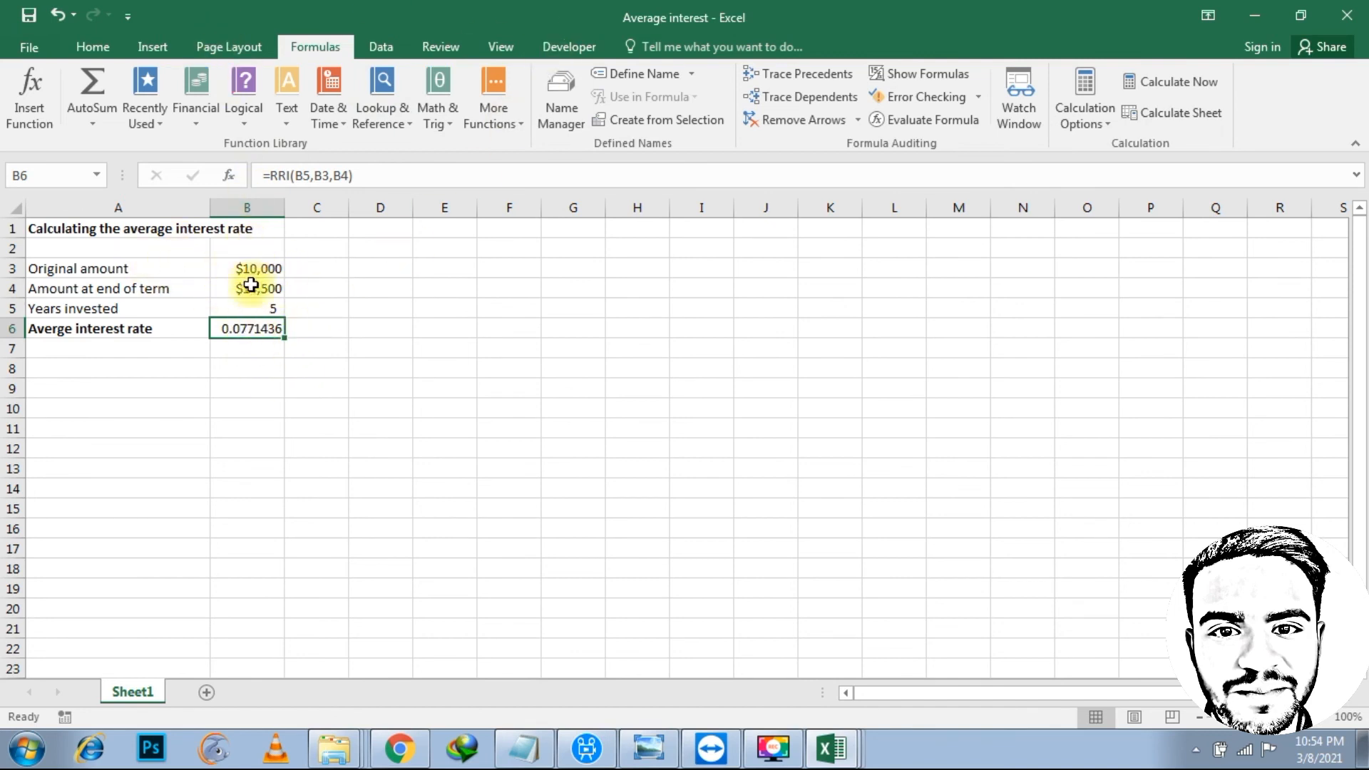
Format the average interest rate in B6 as Percentage
click(95, 48)
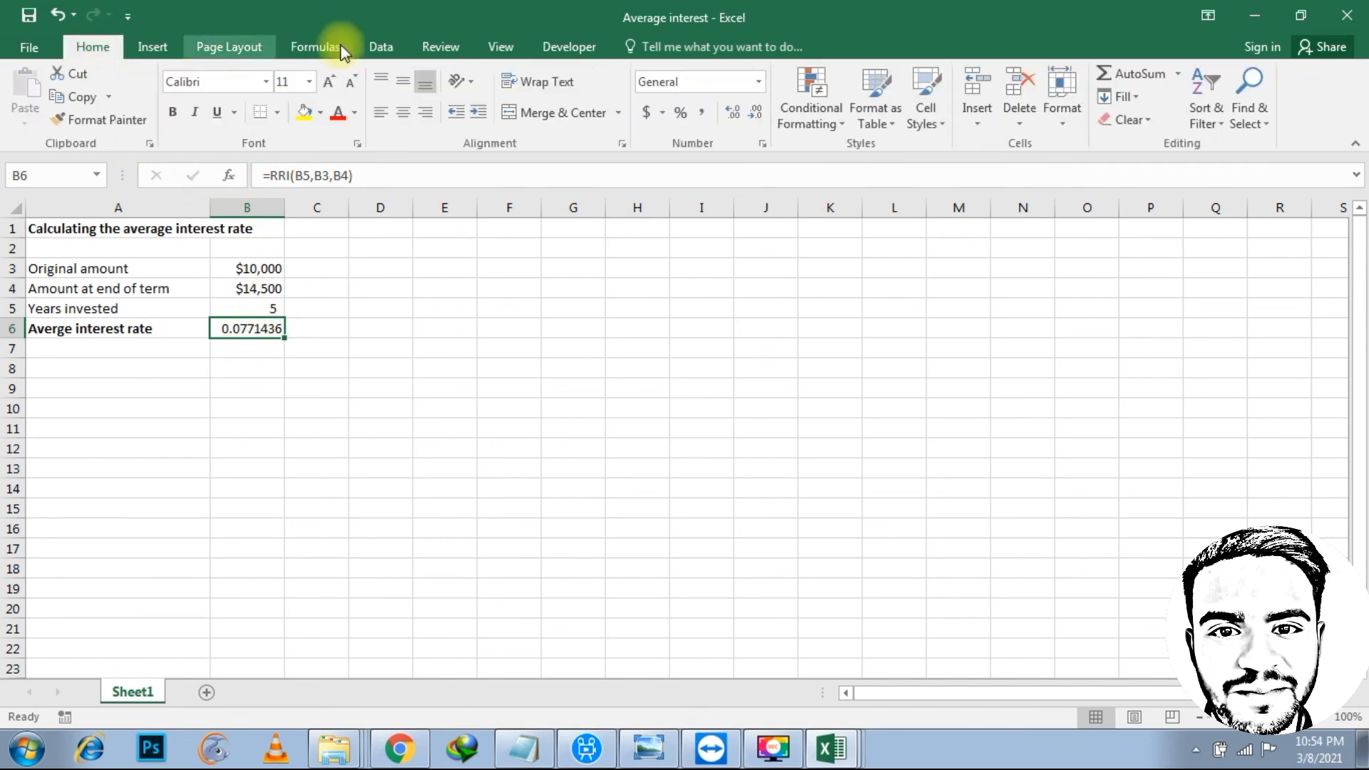
click(764, 80)
click(728, 433)
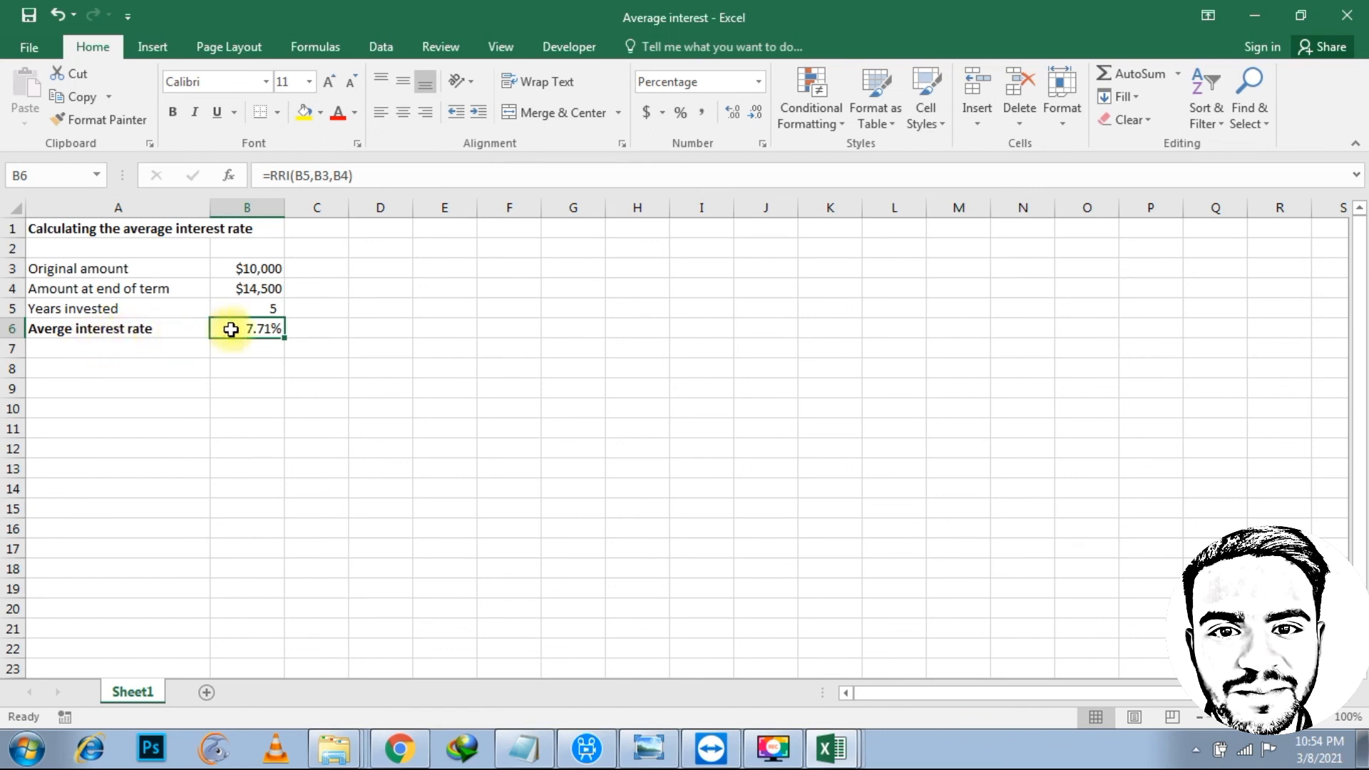
Examine the average interest rate in B6 against the original amount, end-of-term amount and years invested
click(261, 354)
click(269, 329)
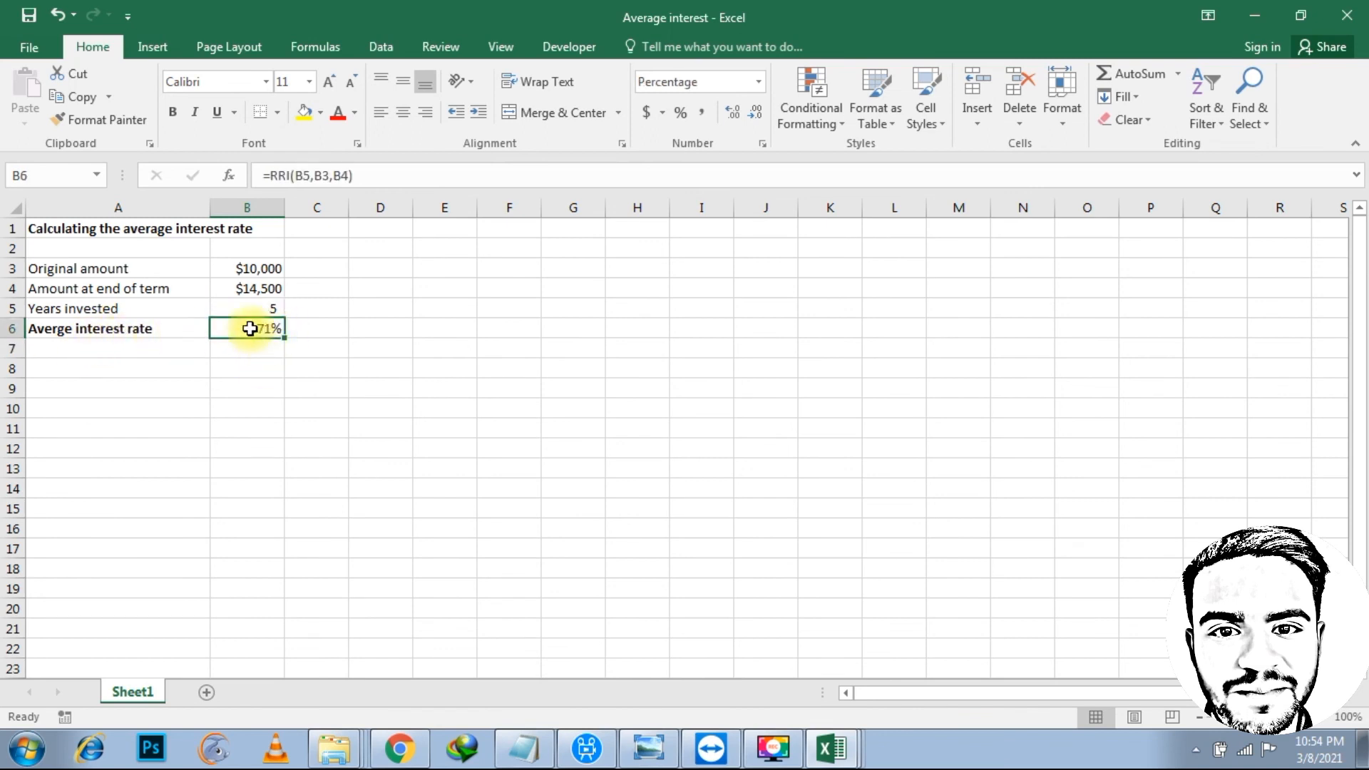
click(265, 293)
click(281, 344)
click(274, 330)
click(268, 309)
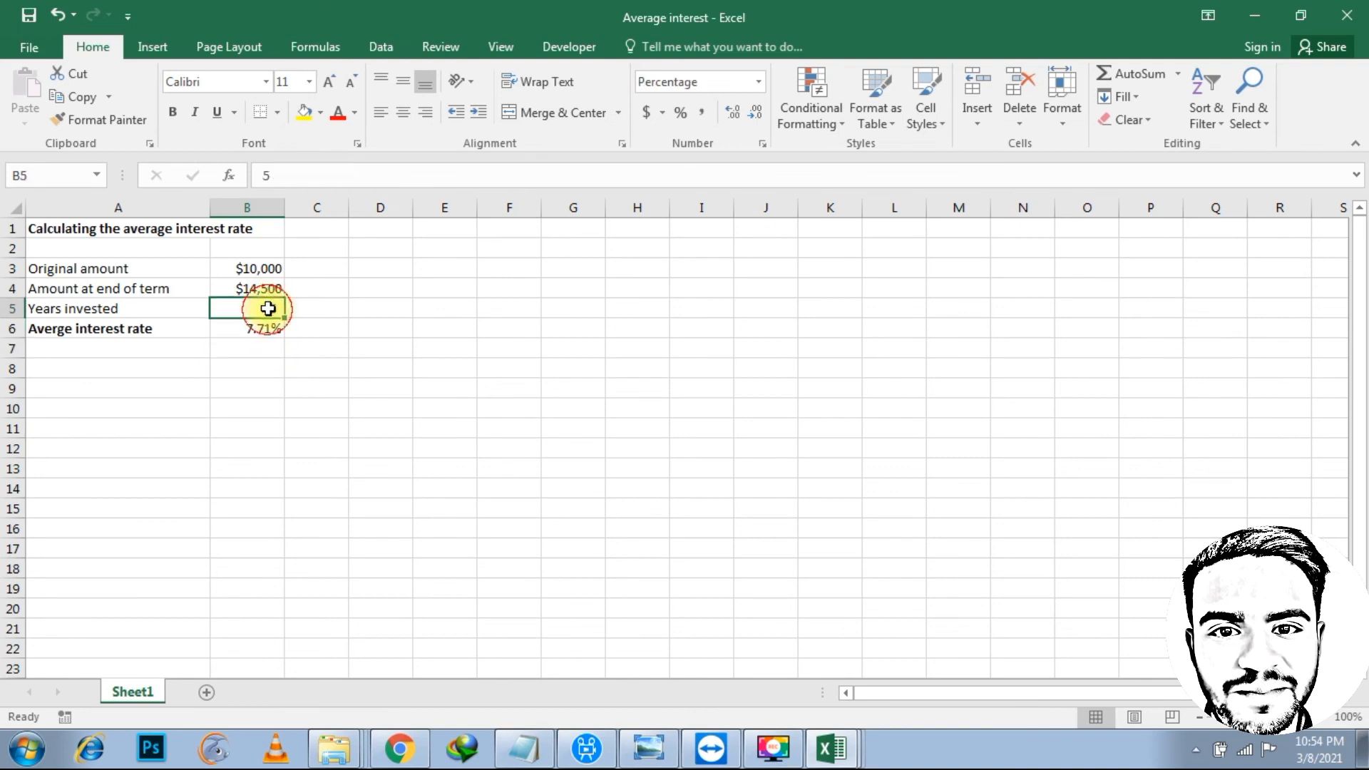
click(262, 269)
click(273, 293)
drag(274, 294, 207, 282)
click(396, 347)
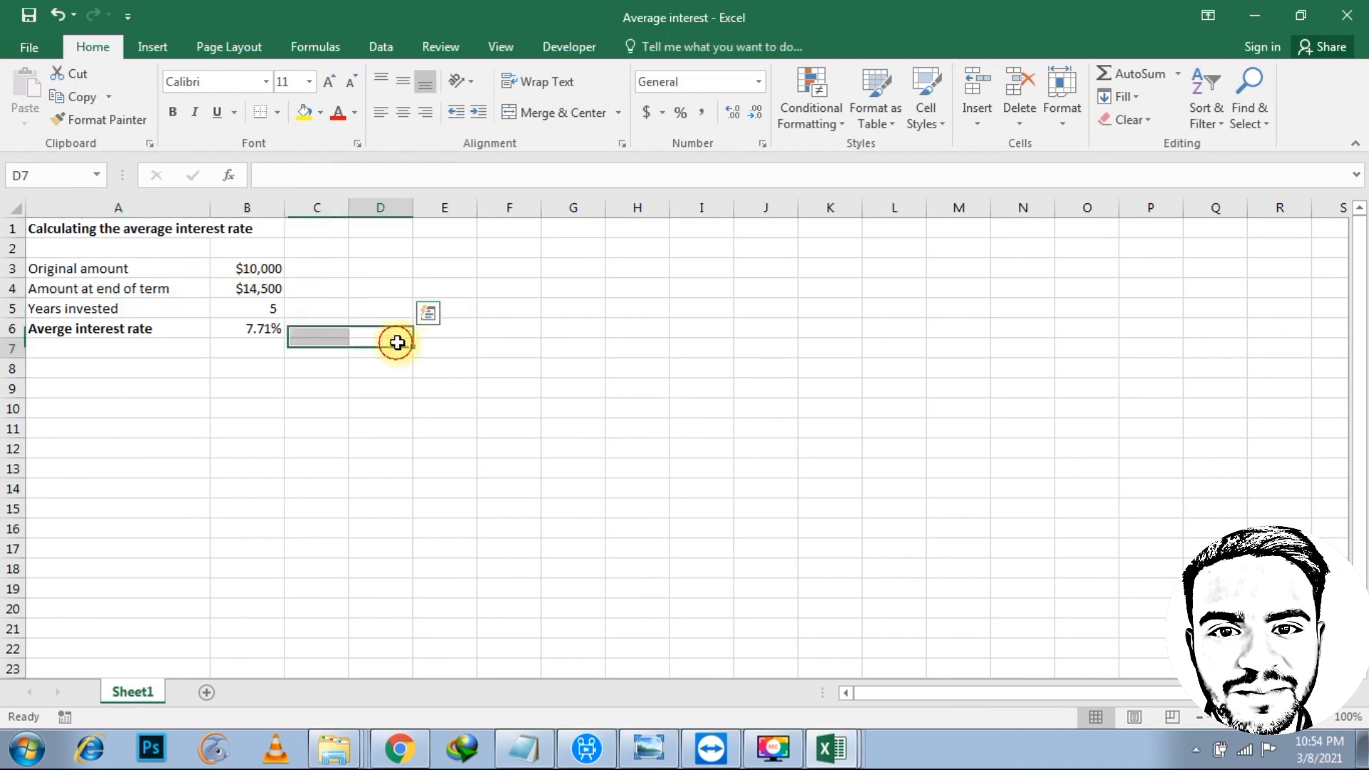